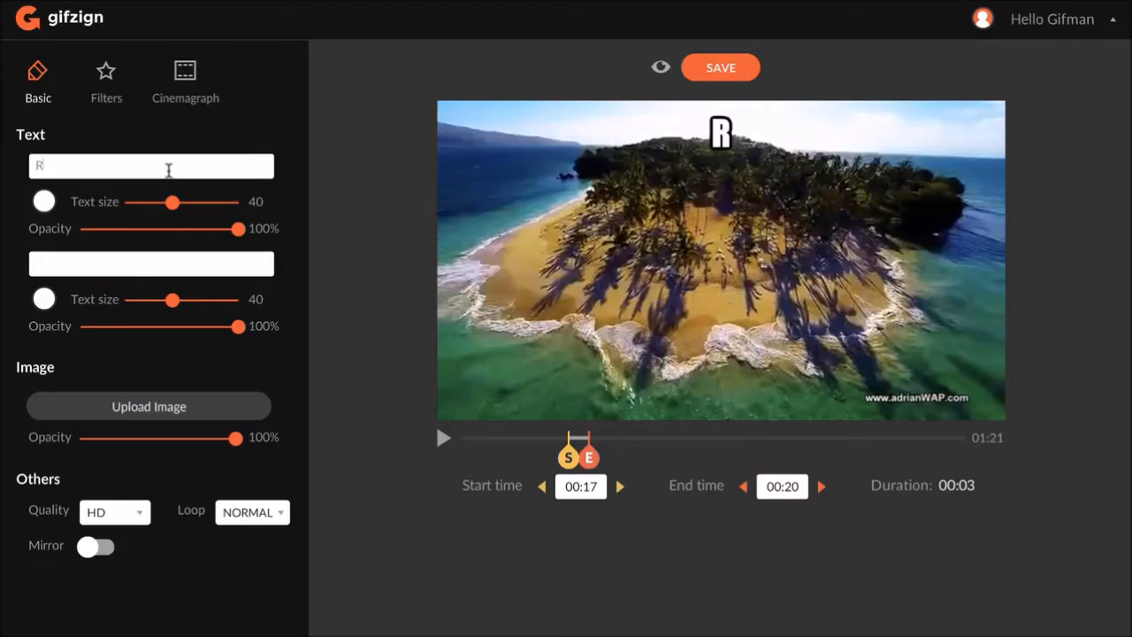
# - Upload the gifzign logo image, place it in the video's lower-left corner, and switch to Cinemagraph
pyautogui.click(185, 417)
pyautogui.moveTo(922, 320); pyautogui.dragTo(544, 385)
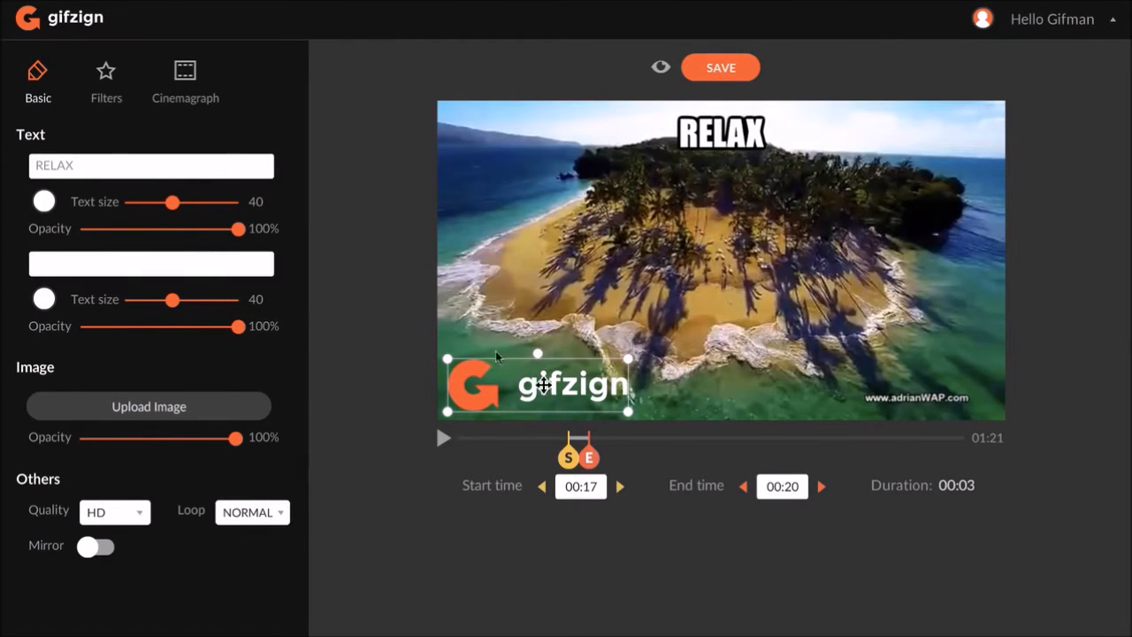
pyautogui.click(392, 313)
pyautogui.click(185, 79)
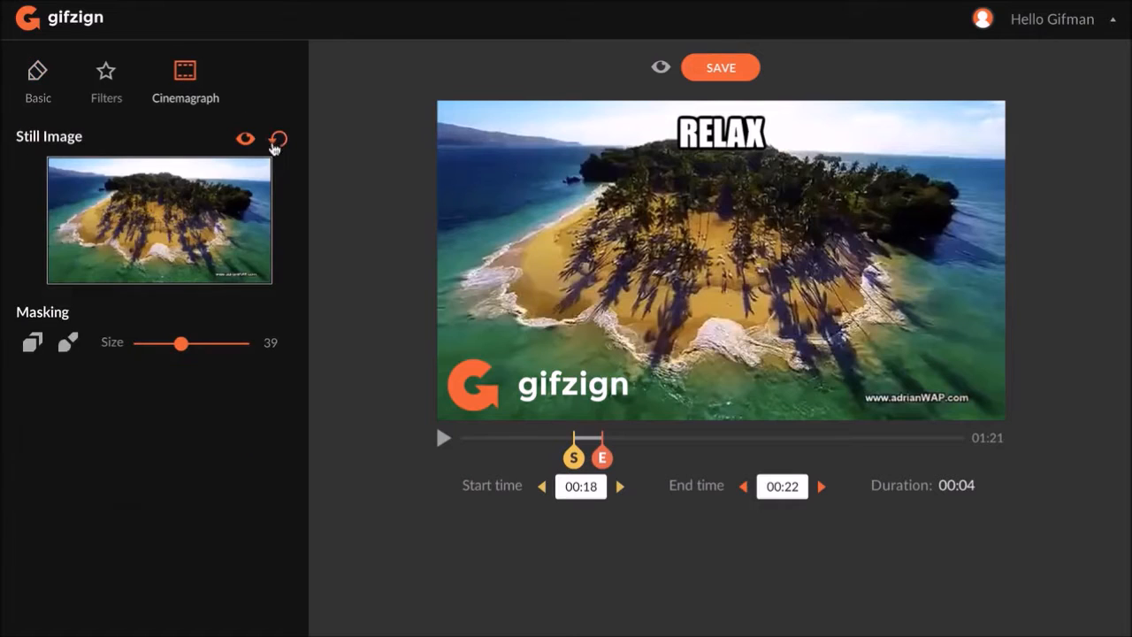
# - Paint a cinemagraph mask across the video with the masking brush at size 39 and play the preview
pyautogui.click(68, 340)
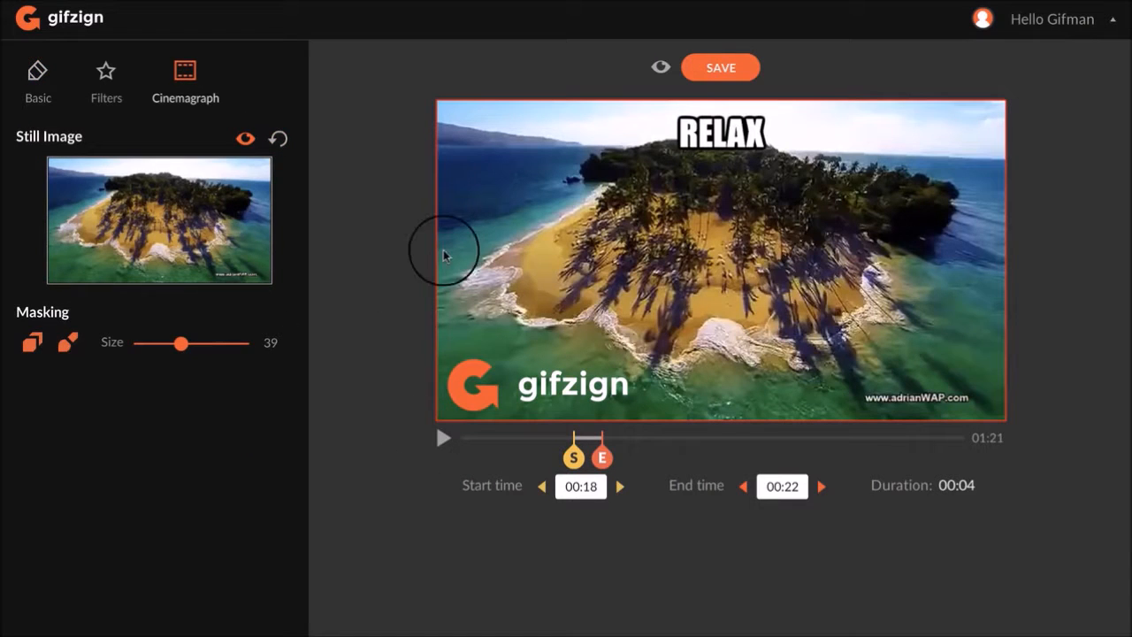
pyautogui.moveTo(466, 228)
pyautogui.mouseDown()
pyautogui.moveTo(525, 182)
pyautogui.moveTo(463, 172)
pyautogui.moveTo(725, 412)
pyautogui.moveTo(838, 429)
pyautogui.mouseUp()
pyautogui.click(68, 341)
pyautogui.click(443, 437)
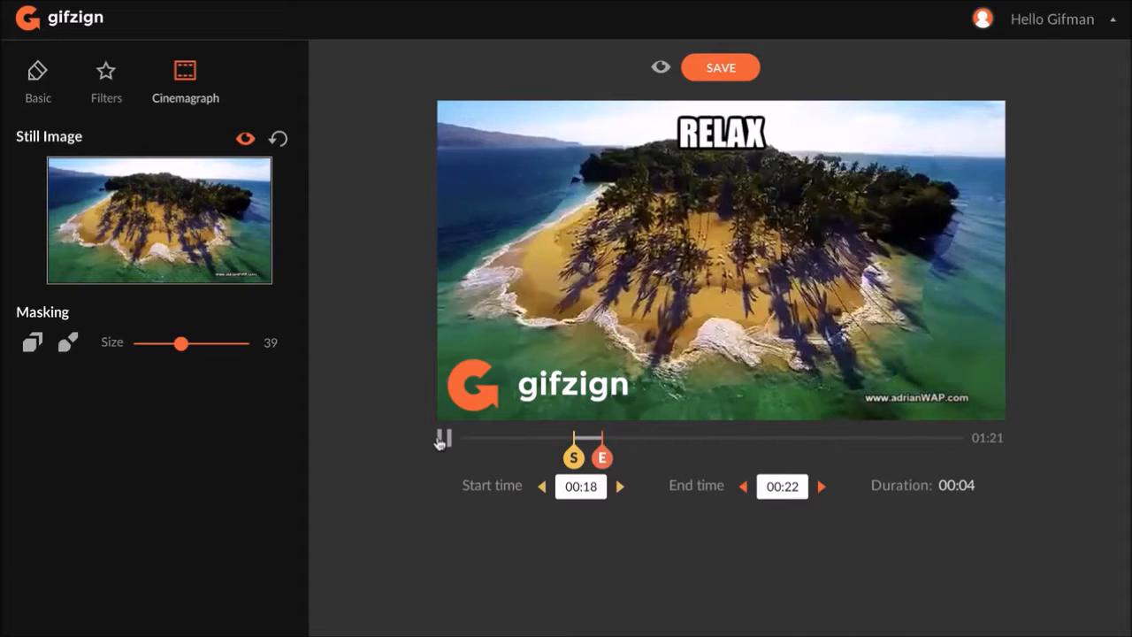
# - Turn on Mirror in the basic settings and play the mirrored preview
pyautogui.click(39, 75)
pyautogui.click(92, 546)
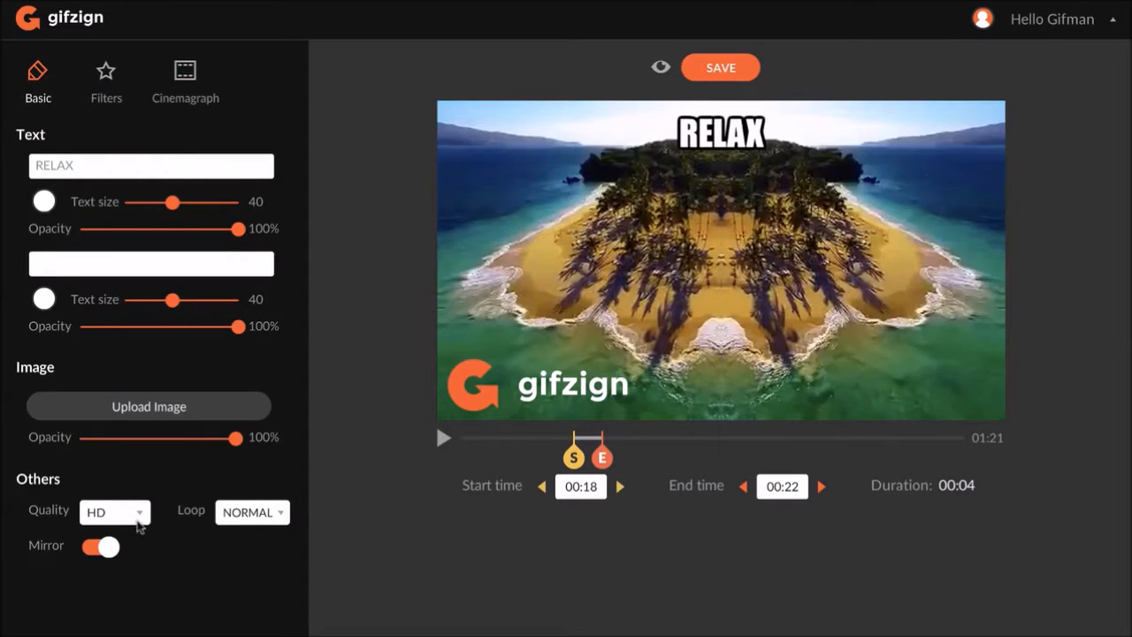
pyautogui.click(443, 438)
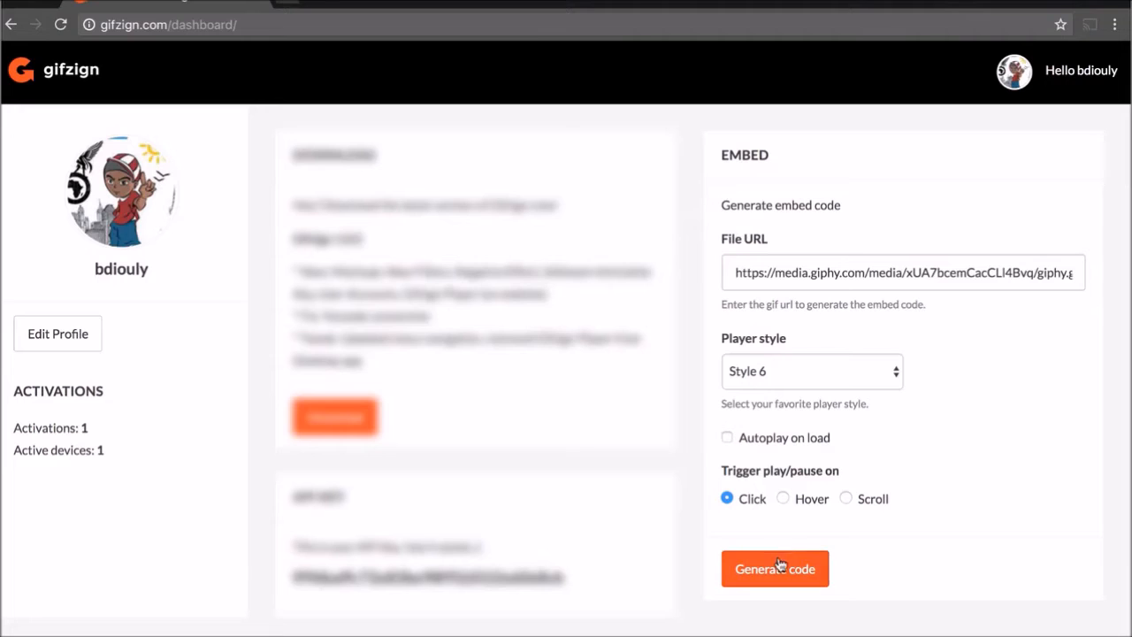
# - Save the GIF and open the share option of the RELAX gif in the gallery
pyautogui.click(776, 568)
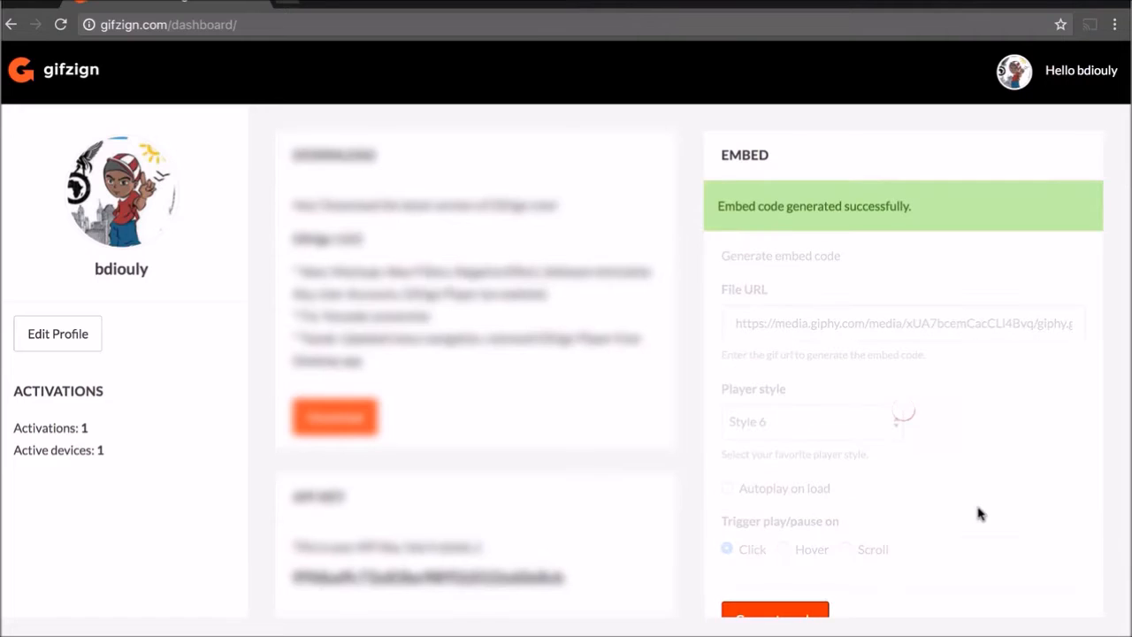
pyautogui.scroll(-5, 979, 513)
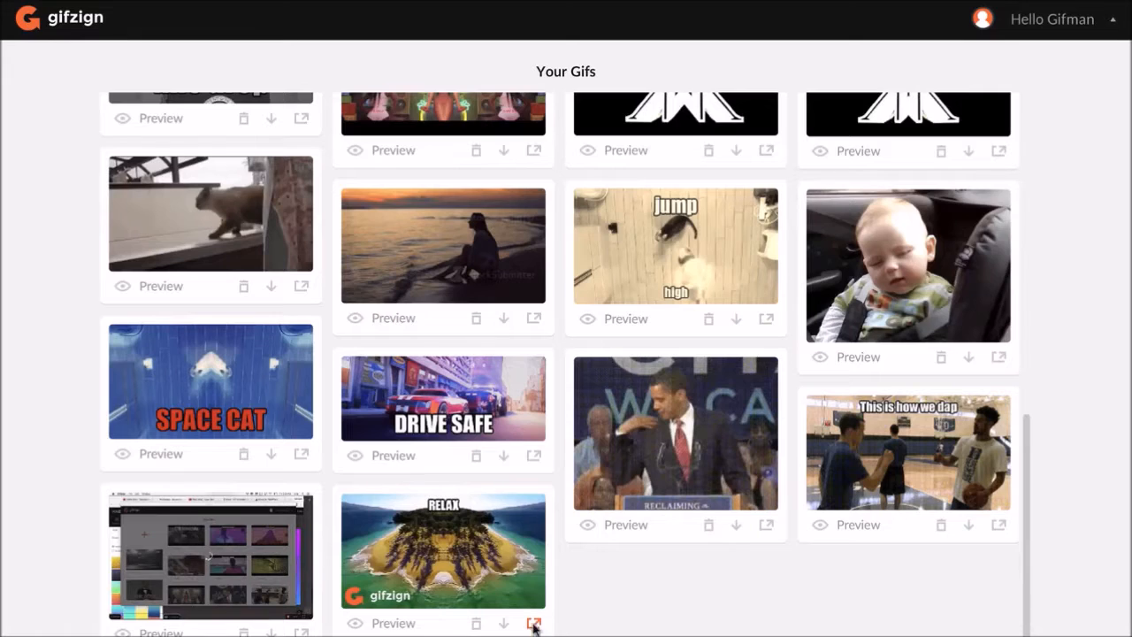
pyautogui.click(534, 626)
pyautogui.click(258, 188)
pyautogui.click(132, 277)
pyautogui.click(184, 283)
pyautogui.click(203, 377)
pyautogui.click(705, 75)
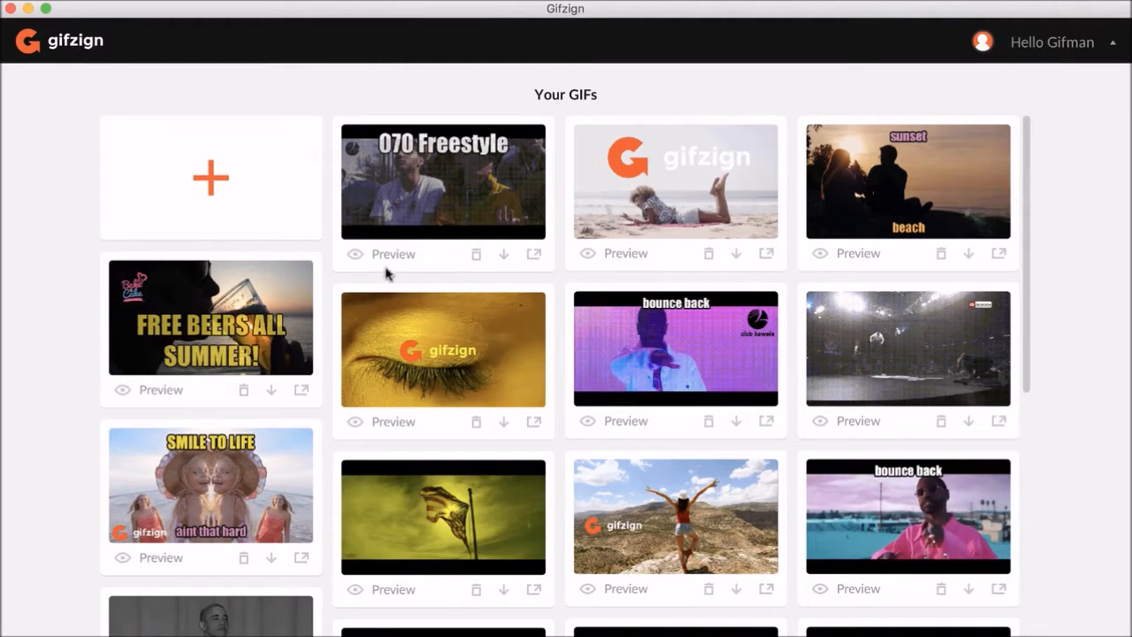
# - Scroll through the saved GIFs gallery to look over the thumbnails
pyautogui.scroll(-3, 540, 260)
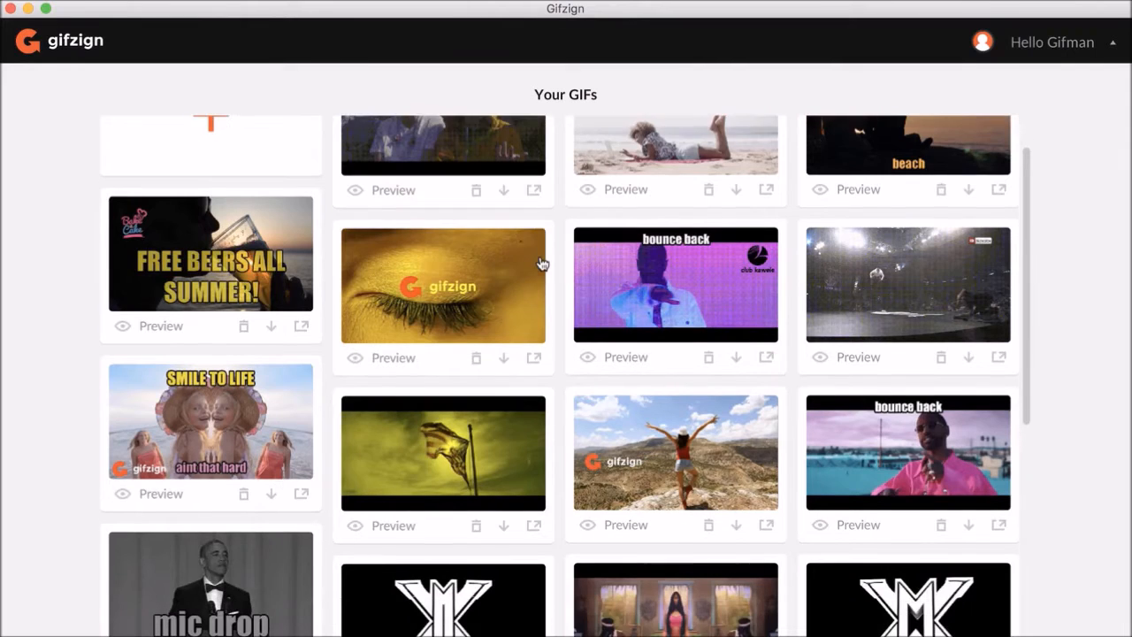
pyautogui.scroll(-5, 541, 263)
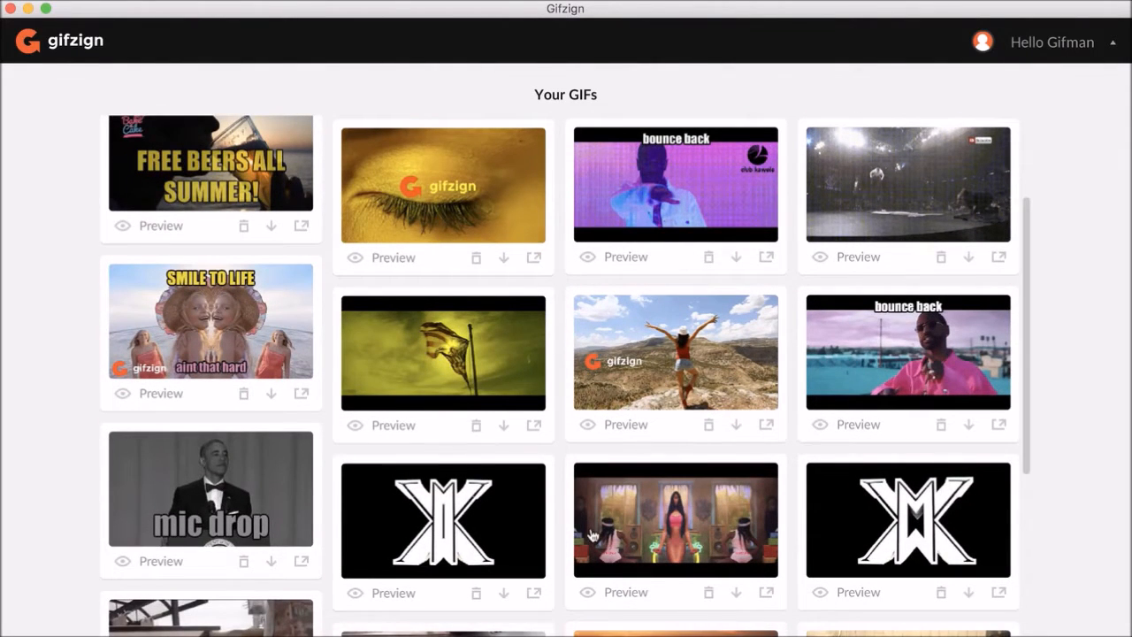
pyautogui.scroll(-10, 591, 534)
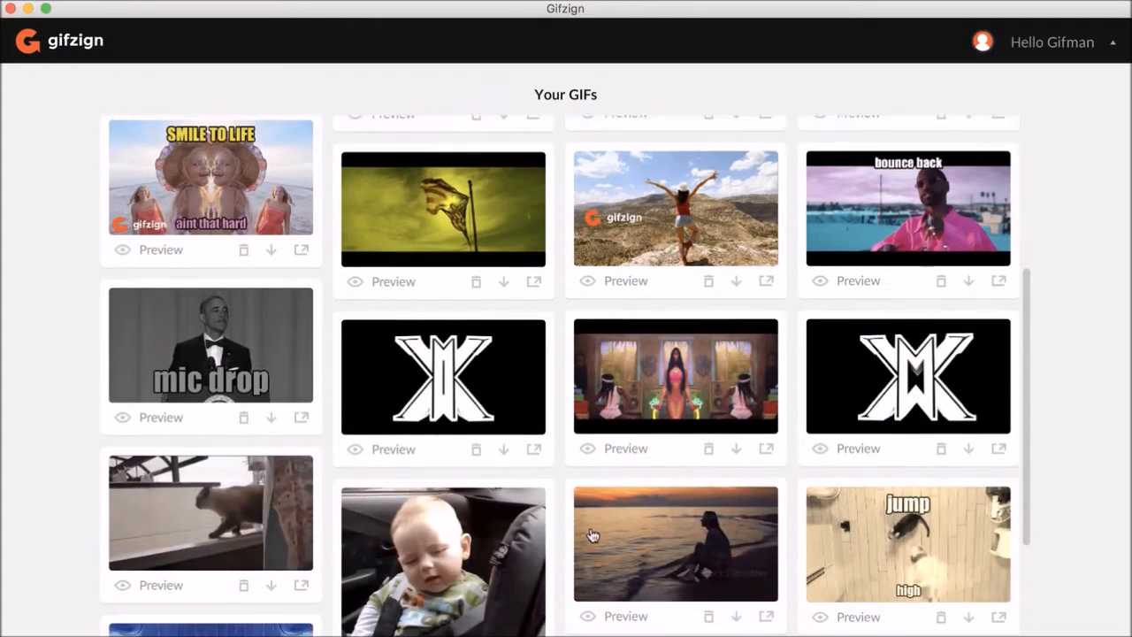
pyautogui.scroll(-10, 592, 534)
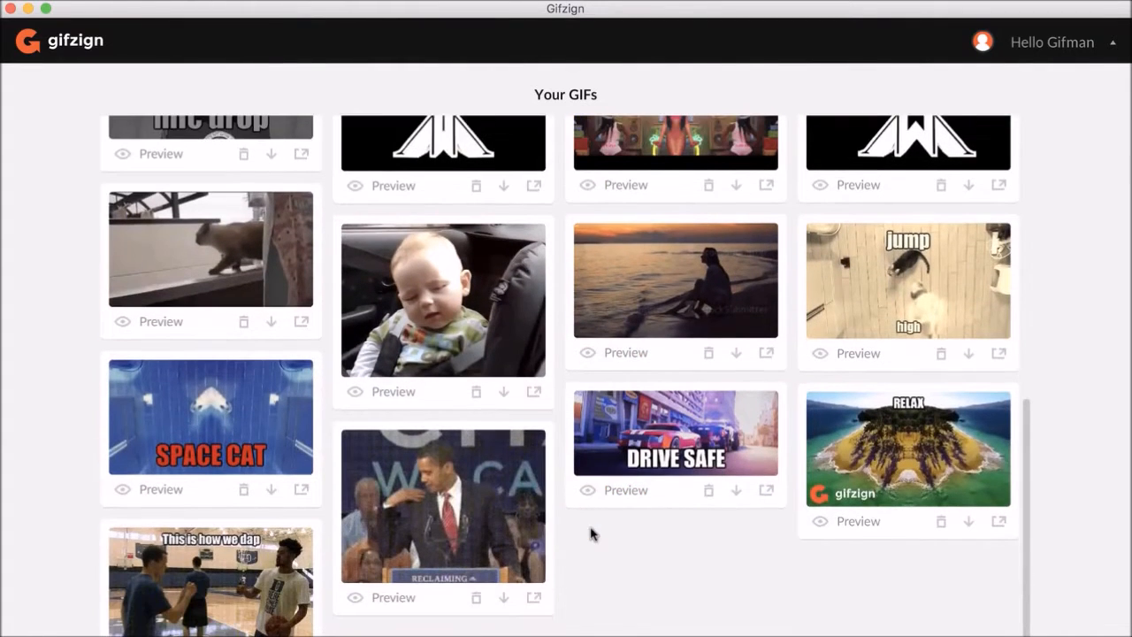
pyautogui.click(475, 536)
pyautogui.click(448, 465)
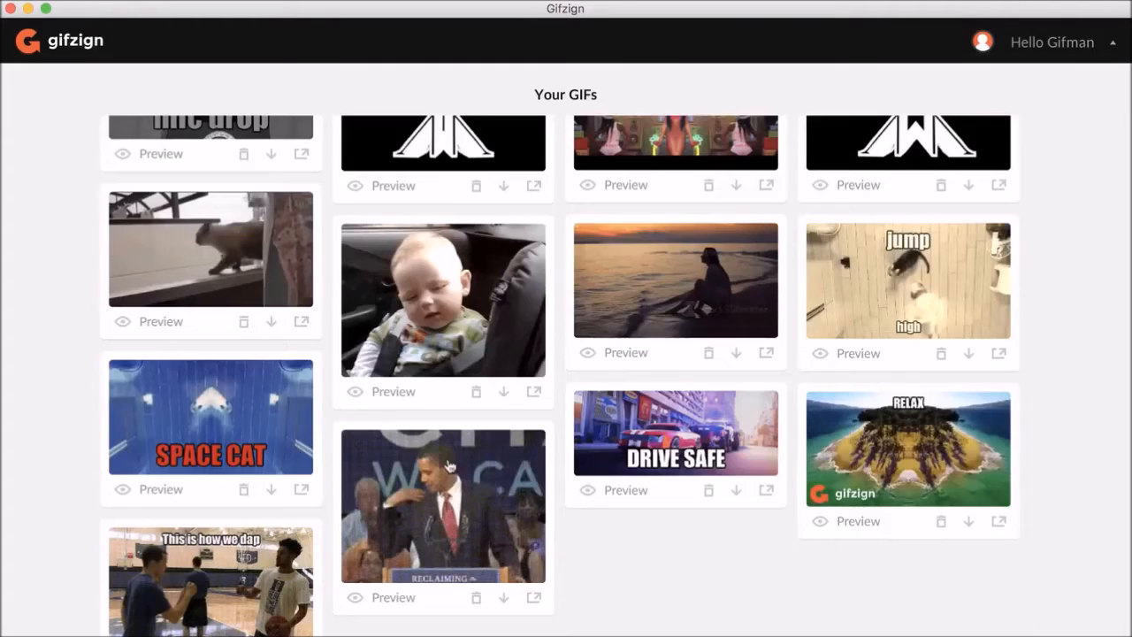
pyautogui.click(892, 440)
pyautogui.click(327, 513)
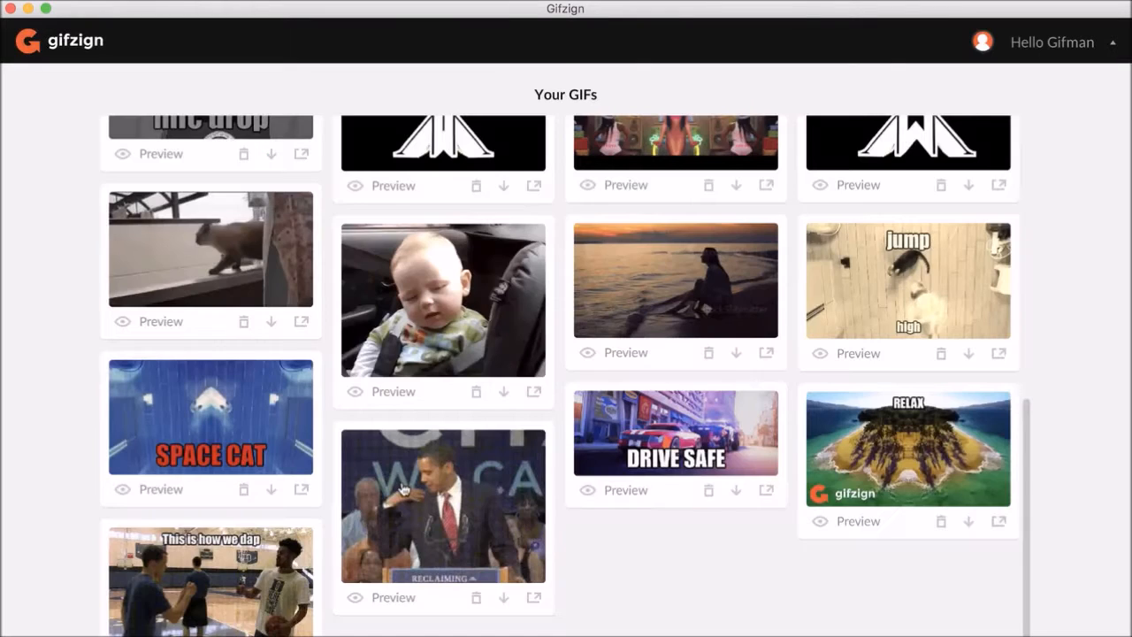
# - Preview the SPACE CAT gif and close it
pyautogui.scroll(1, 402, 489)
pyautogui.click(251, 469)
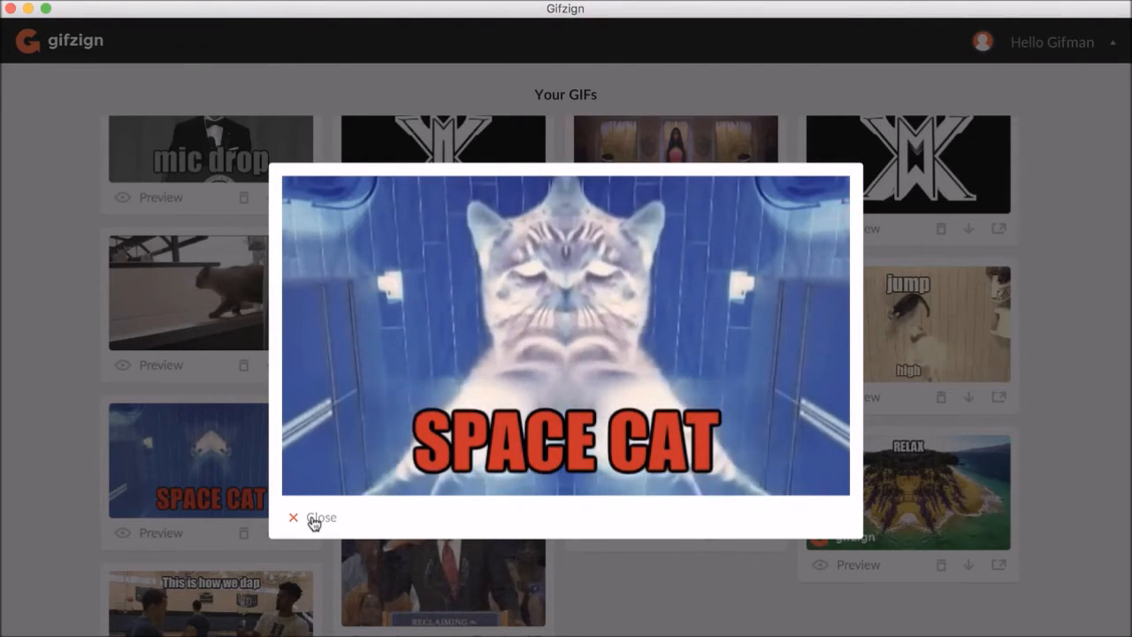
pyautogui.click(316, 518)
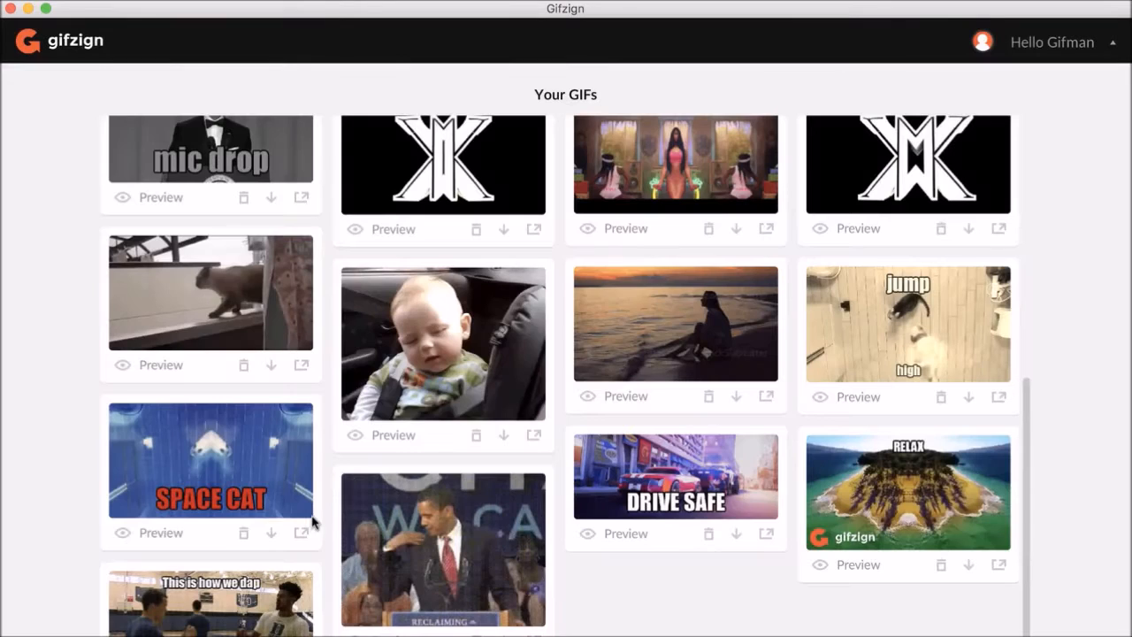
# - Preview the sleeping baby gif and close it
pyautogui.scroll(1, 370, 464)
pyautogui.click(380, 477)
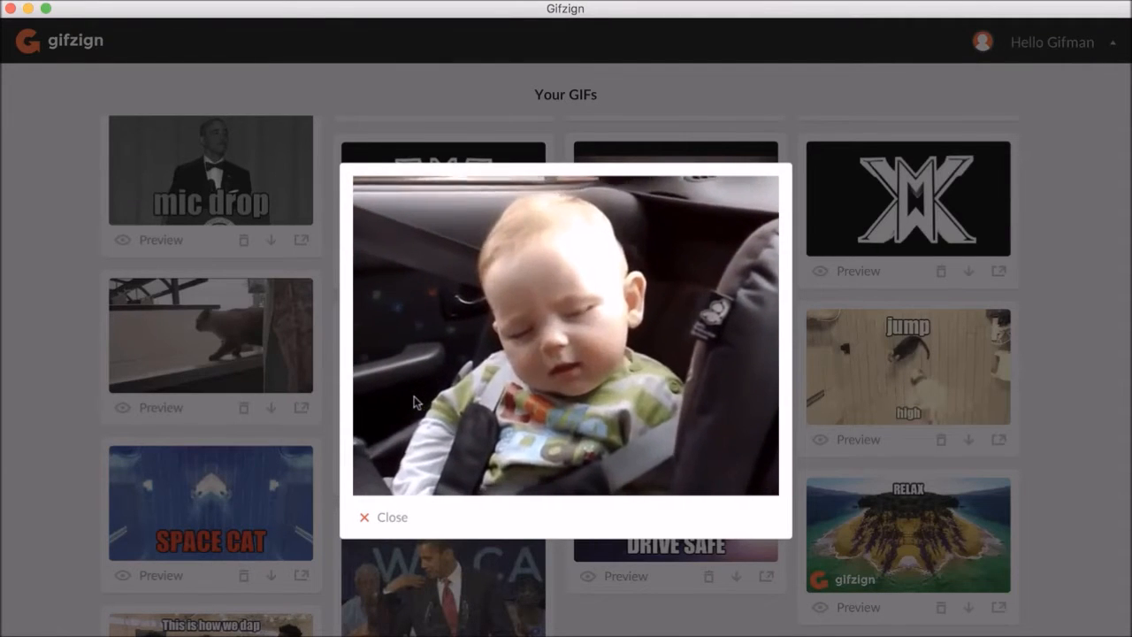
pyautogui.click(390, 516)
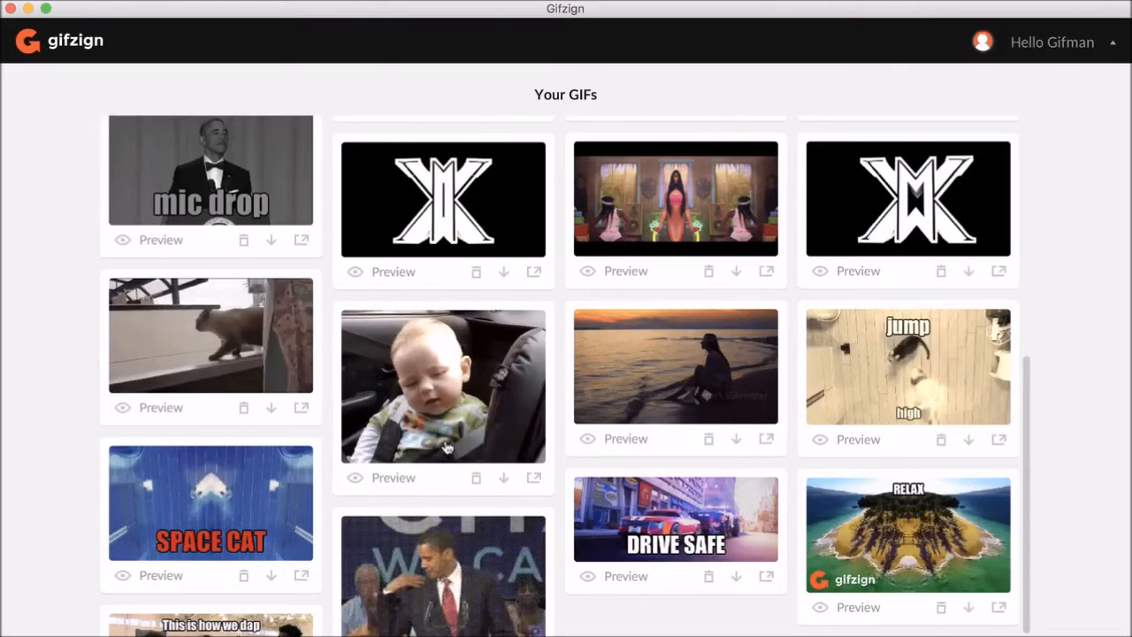
# - Preview the cat-on-the-ledge gif and close it
pyautogui.scroll(1, 447, 448)
pyautogui.scroll(1, 615, 382)
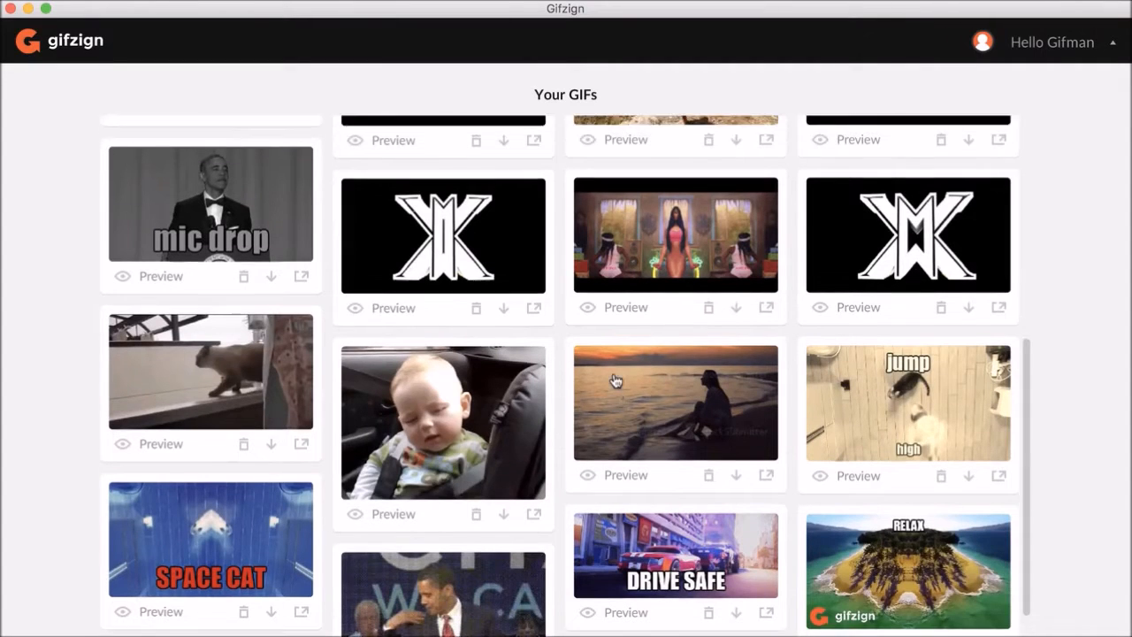
pyautogui.click(275, 374)
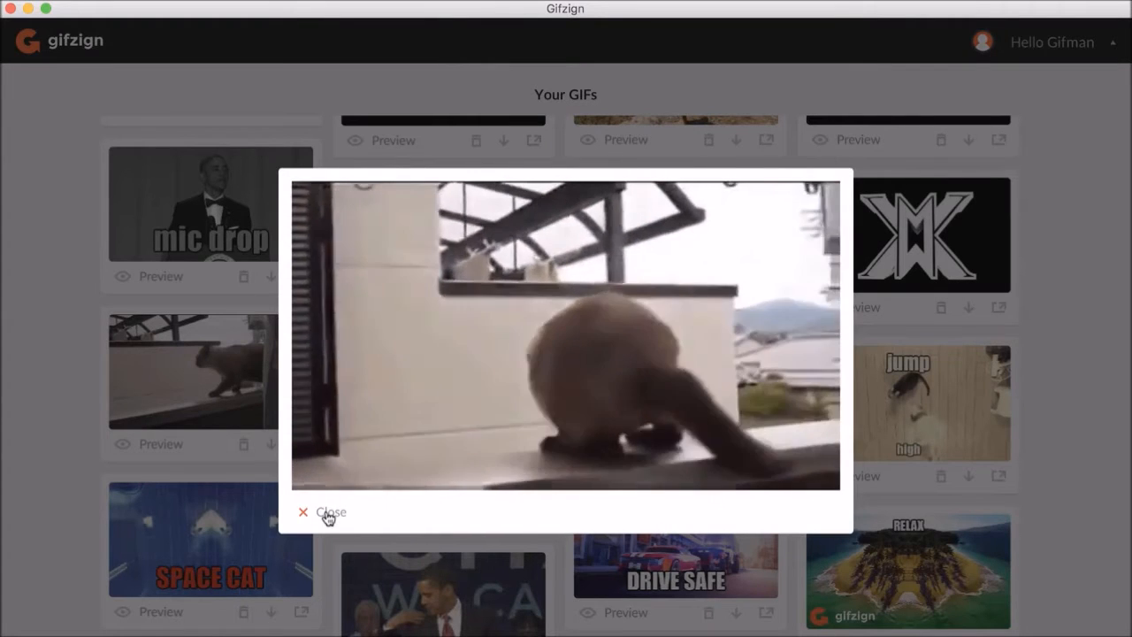
pyautogui.click(327, 514)
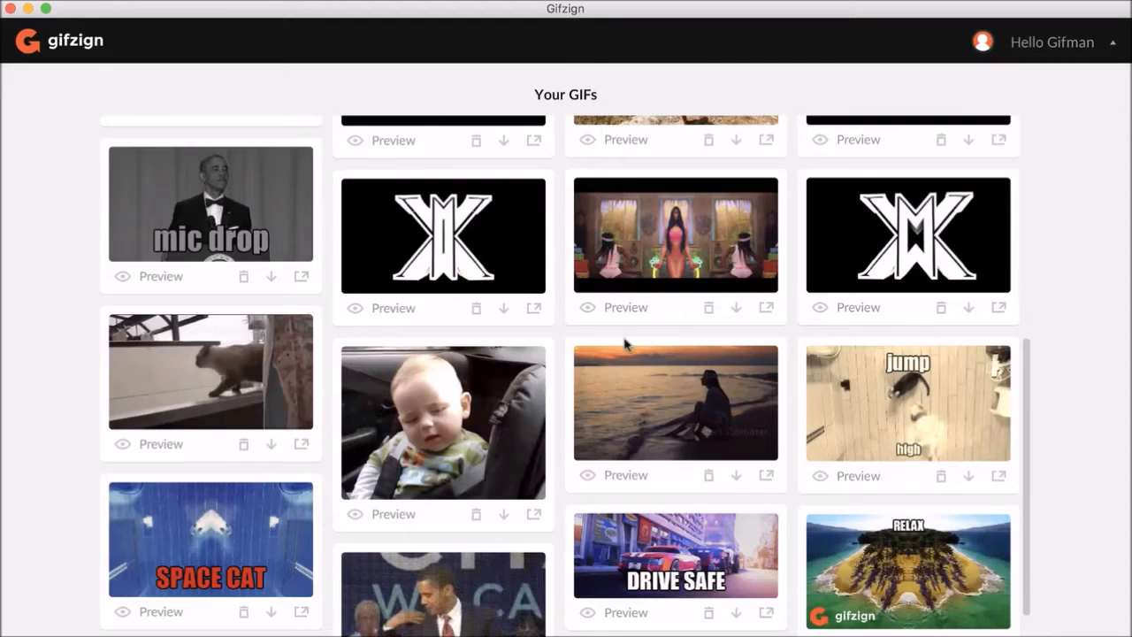
# - Preview both black logo animation gifs, closing each one
pyautogui.click(864, 256)
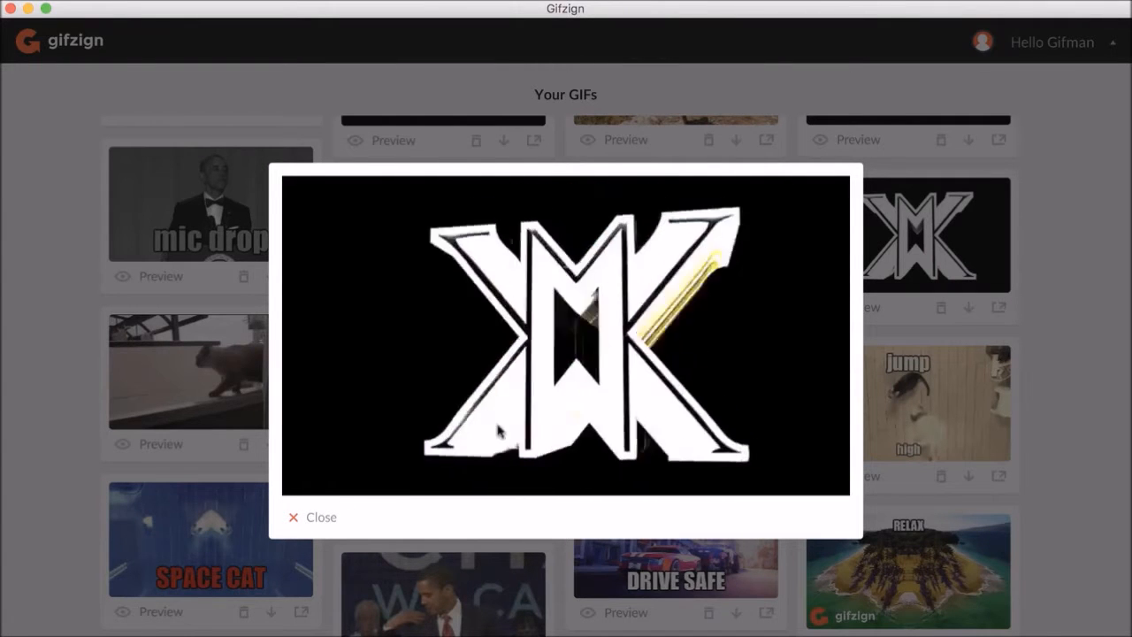
pyautogui.click(319, 520)
pyautogui.click(464, 253)
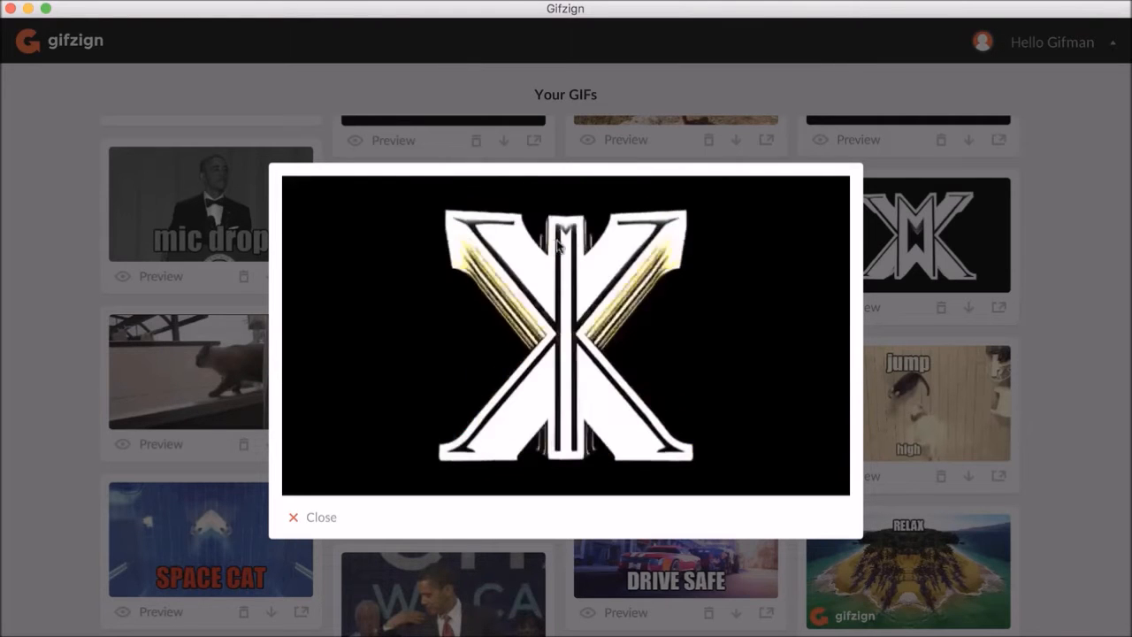
pyautogui.click(323, 520)
# - Preview the sunset beach gif with the seated woman and close it
pyautogui.scroll(3, 386, 528)
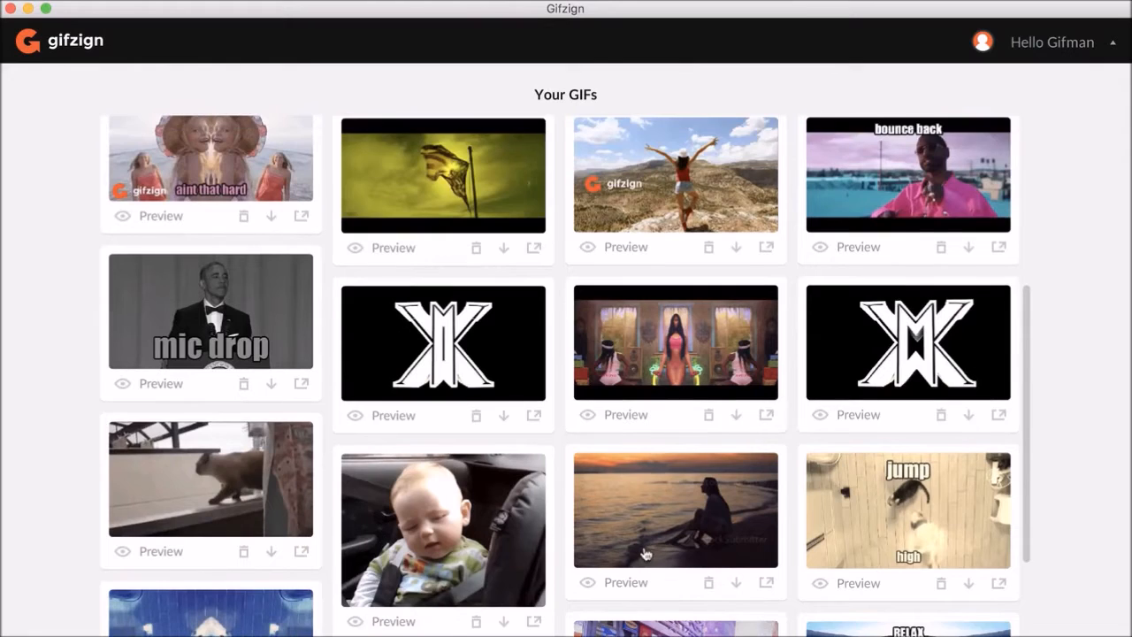
pyautogui.click(650, 546)
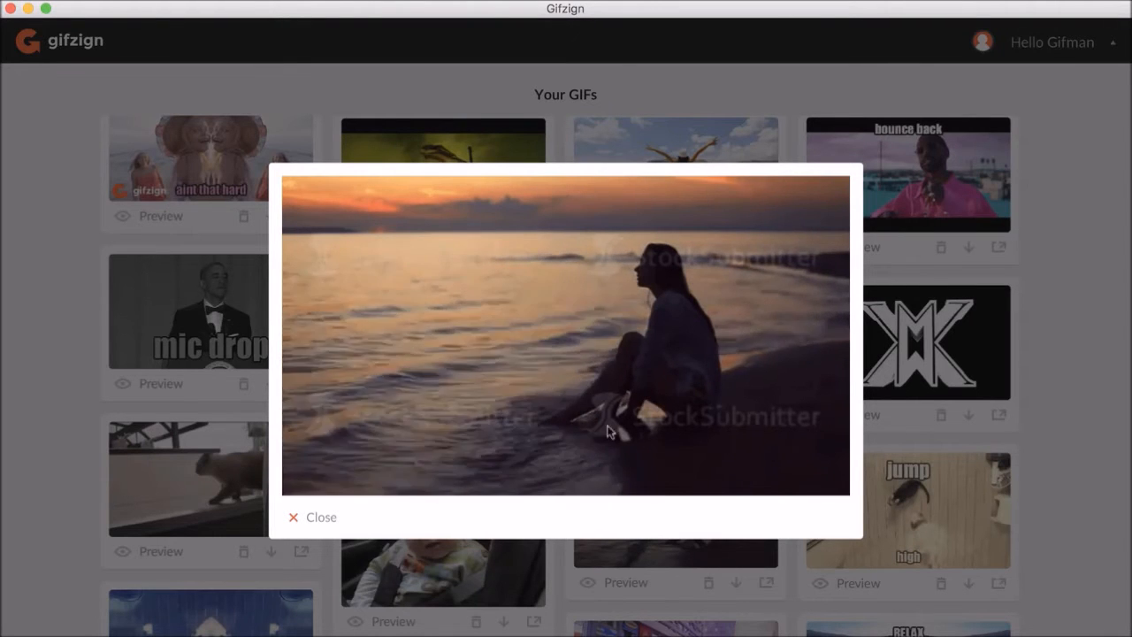
pyautogui.click(319, 518)
# - Preview the mirrored dancers gif and the mountain-top gifzign gif, closing each
pyautogui.scroll(3, 544, 397)
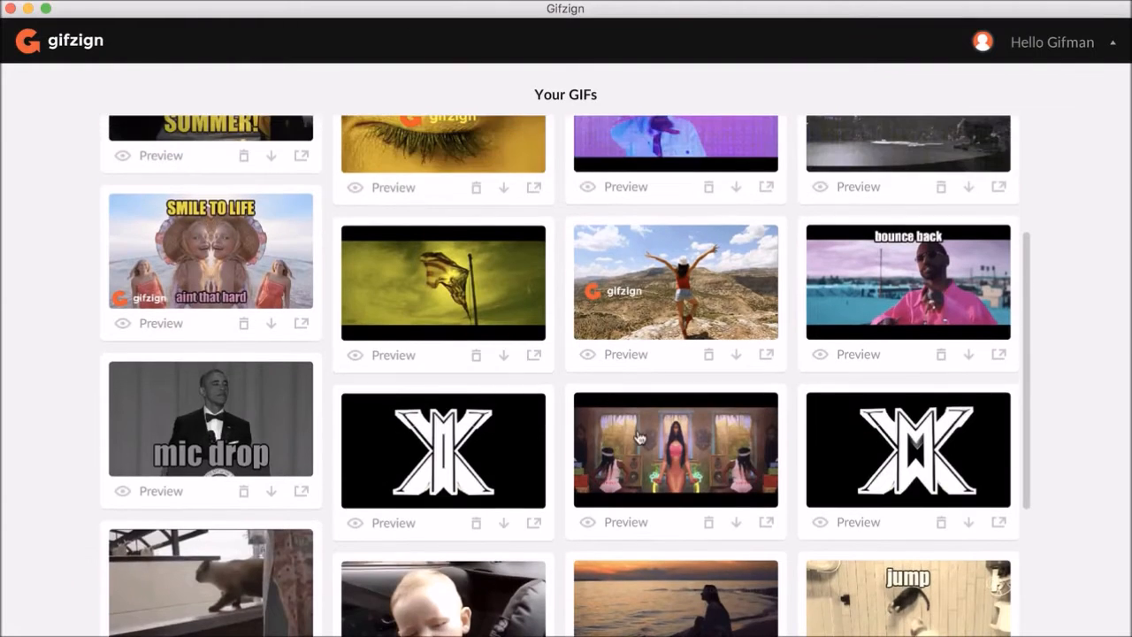
pyautogui.click(619, 522)
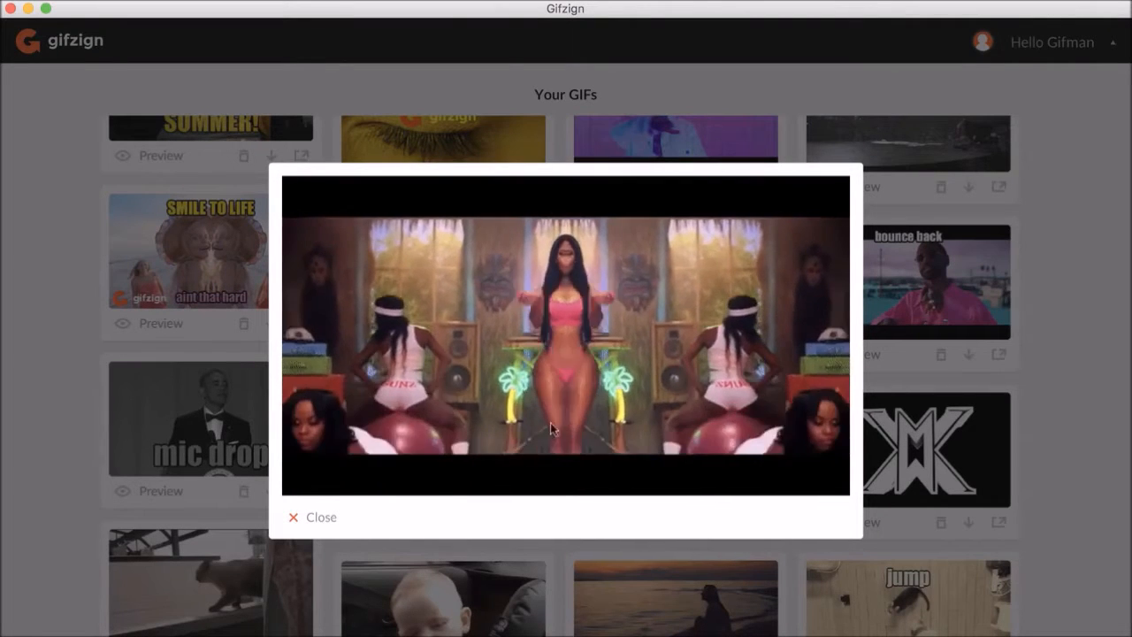
pyautogui.click(311, 520)
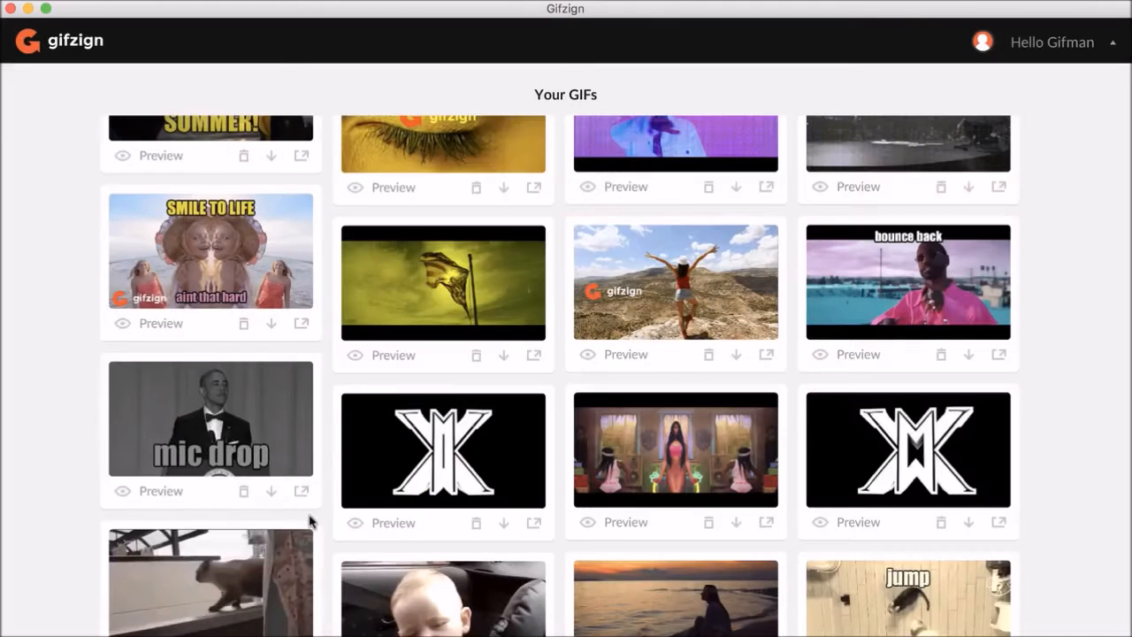
pyautogui.click(712, 276)
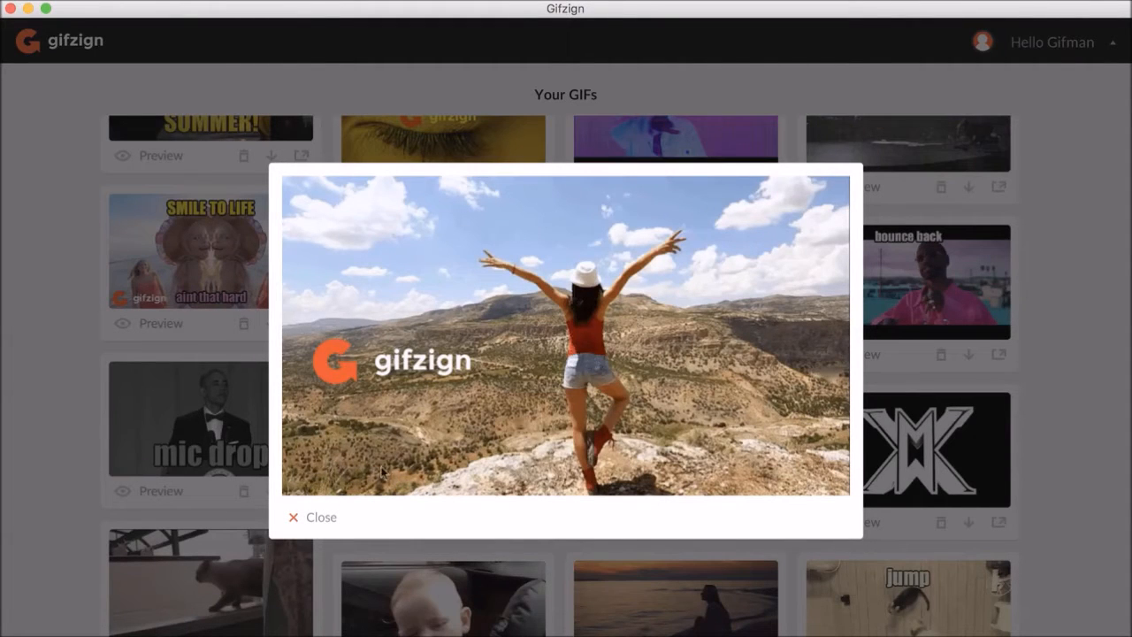
pyautogui.click(314, 519)
# - Preview the SMILE TO LIFE gif and close it
pyautogui.scroll(3, 339, 392)
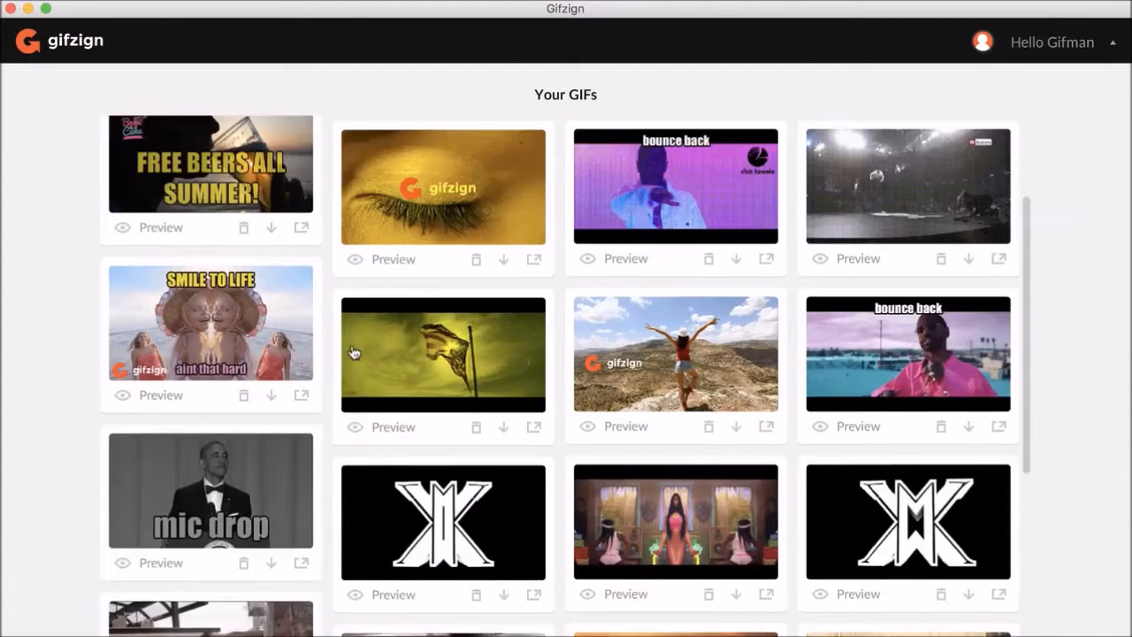
pyautogui.click(305, 389)
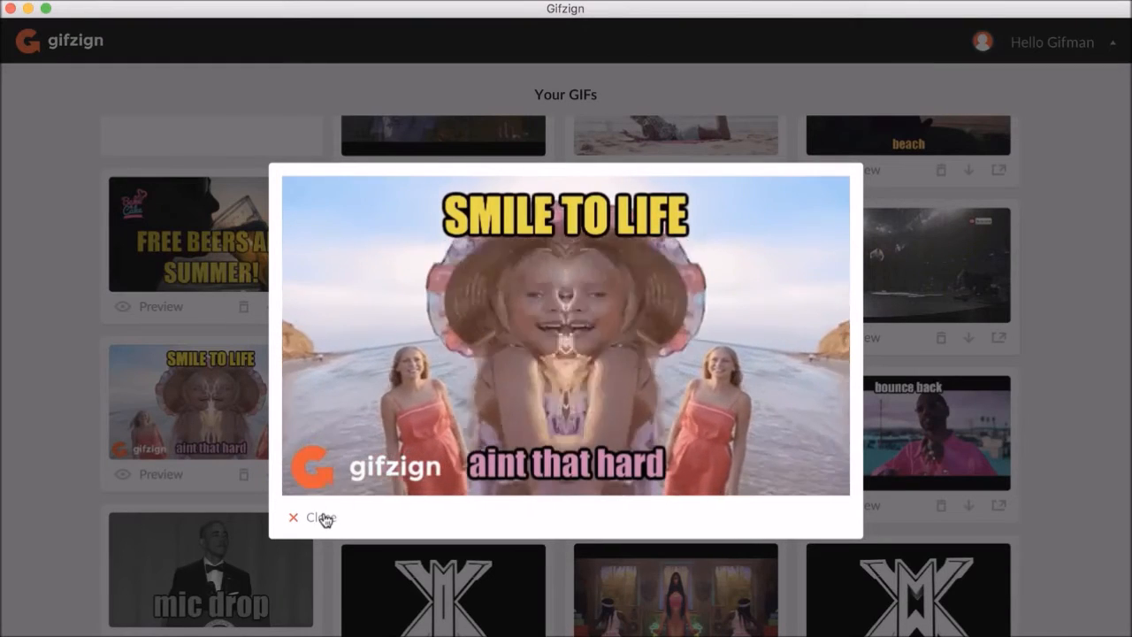
pyautogui.click(320, 517)
# - Preview the gifzign eye gif, close it, and open it again
pyautogui.scroll(2, 488, 446)
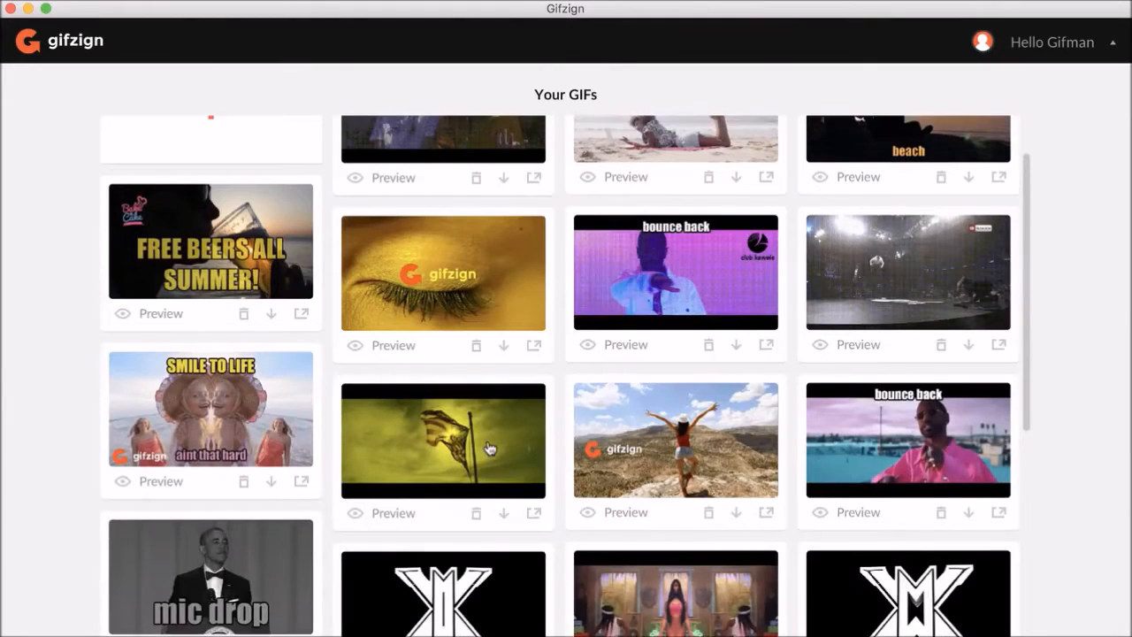
pyautogui.click(450, 341)
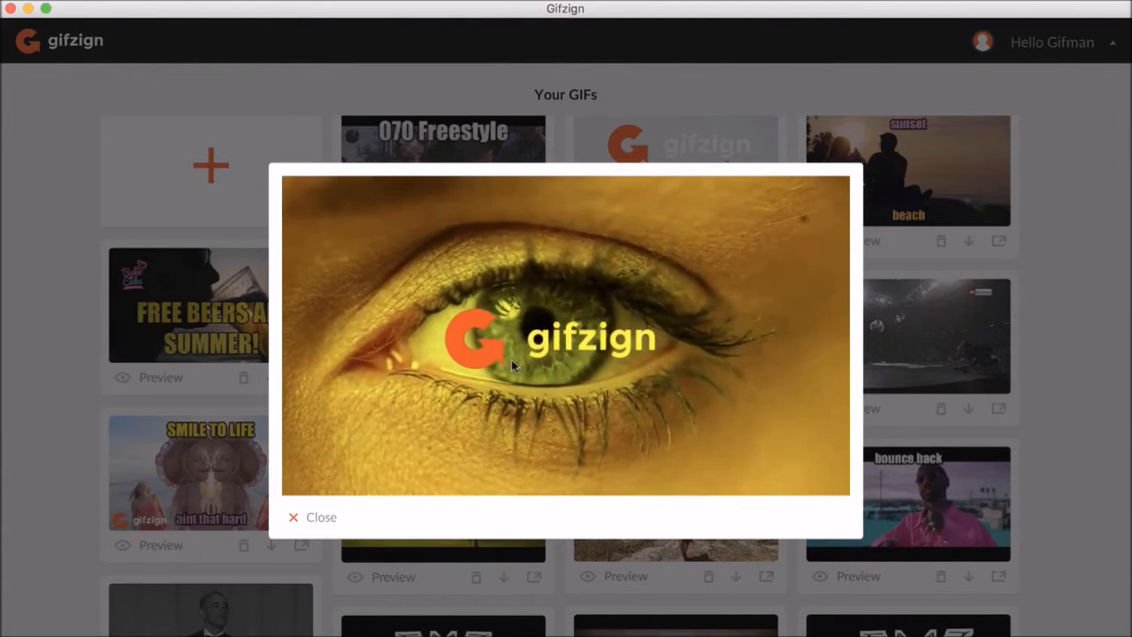
pyautogui.click(322, 518)
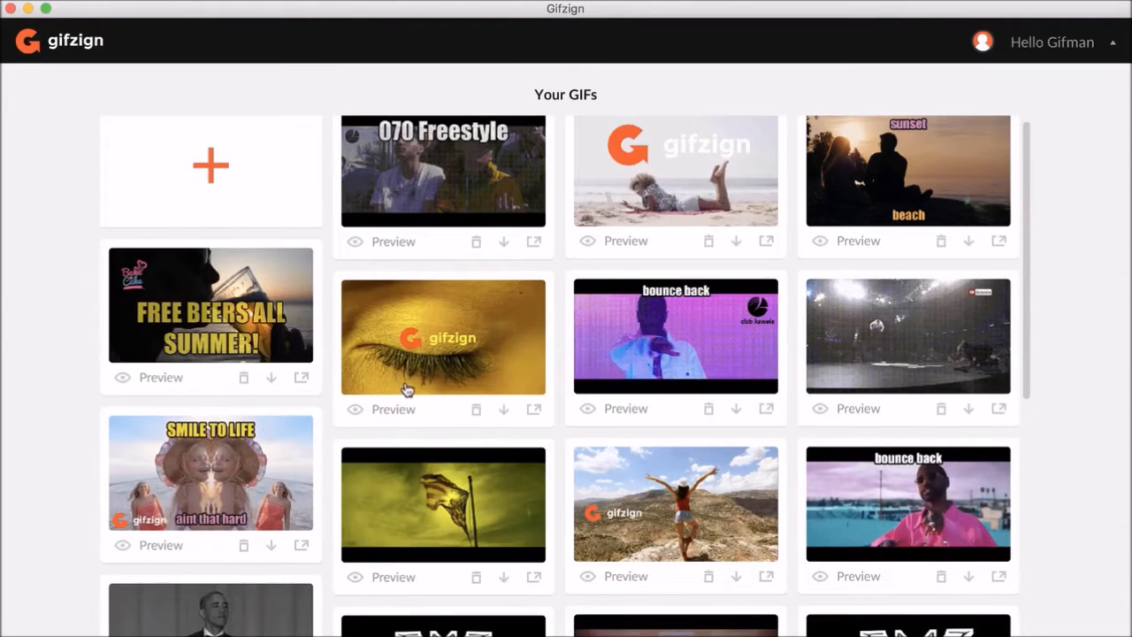
pyautogui.click(448, 348)
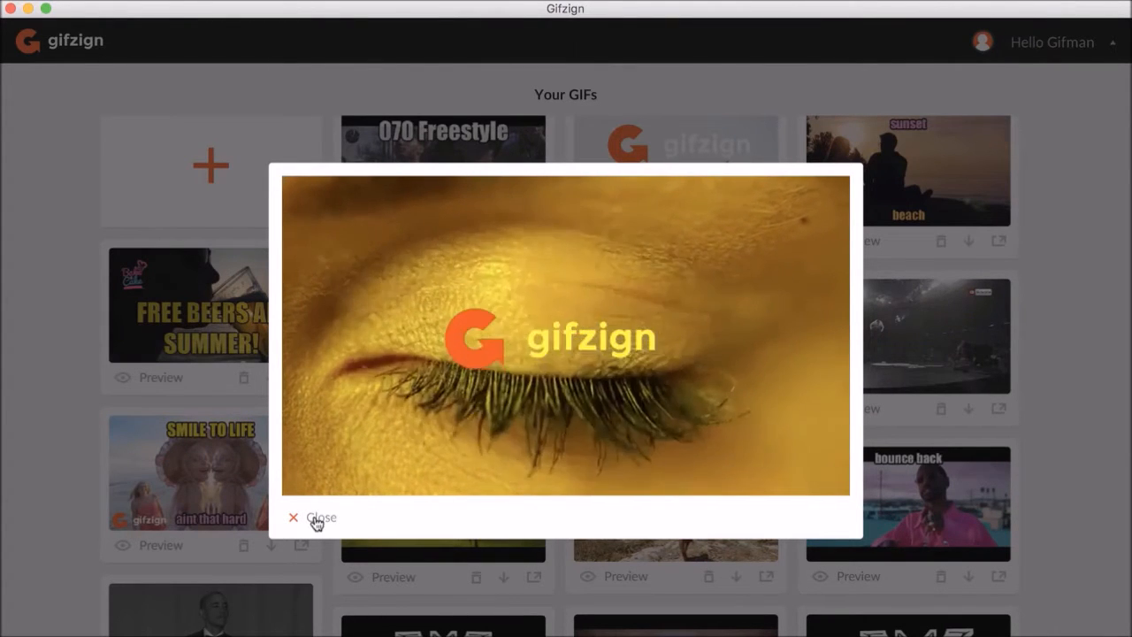
# - Close the eye gif preview, then preview and close the FREE BEERS ALL SUMMER gif
pyautogui.click(317, 520)
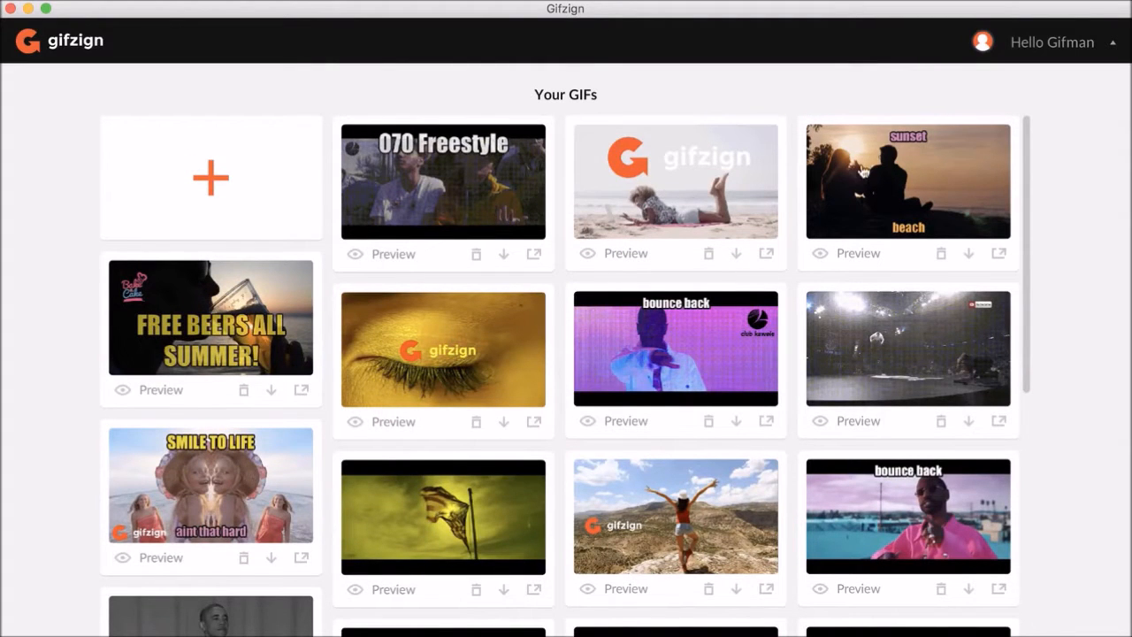
pyautogui.click(222, 329)
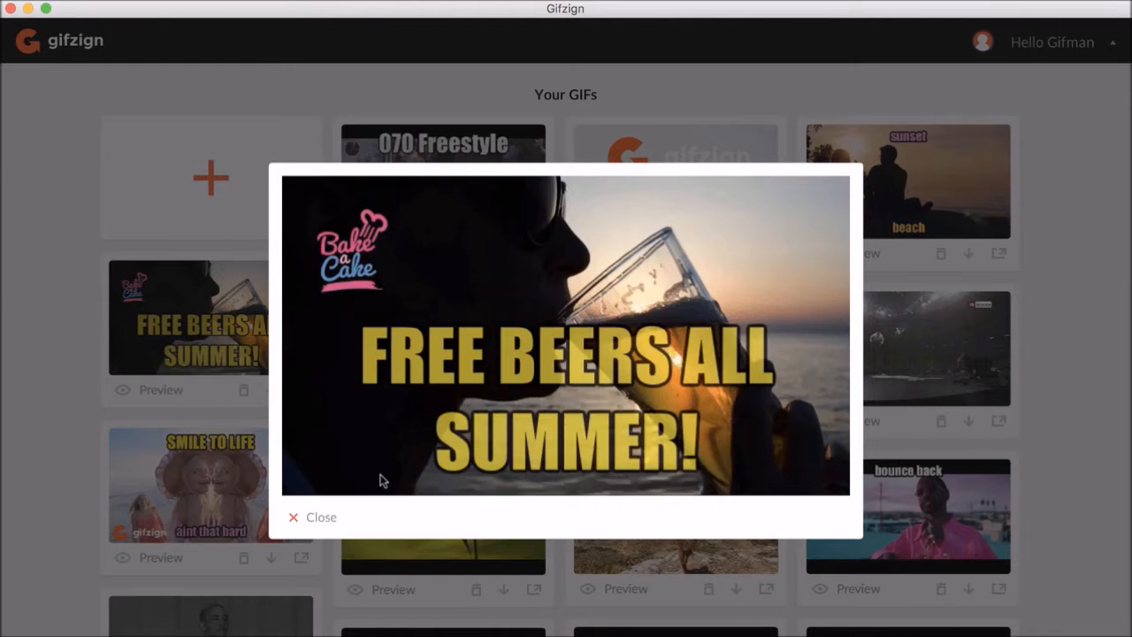
pyautogui.click(322, 520)
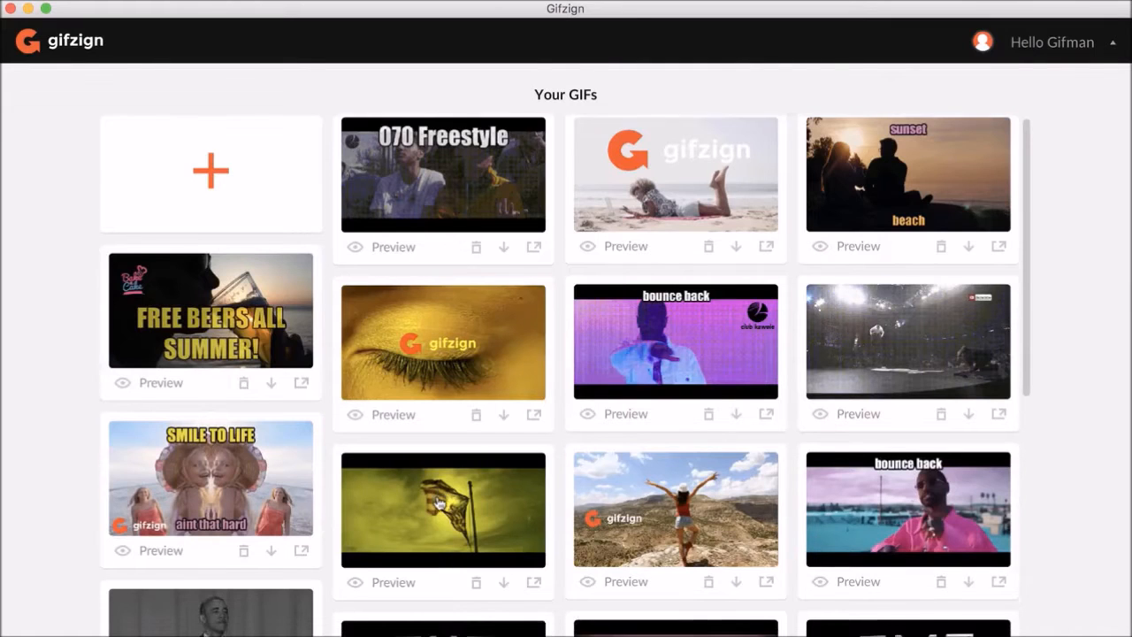
# - Delete the sunset beach gif from the saved GIFs gallery
pyautogui.scroll(-5, 439, 502)
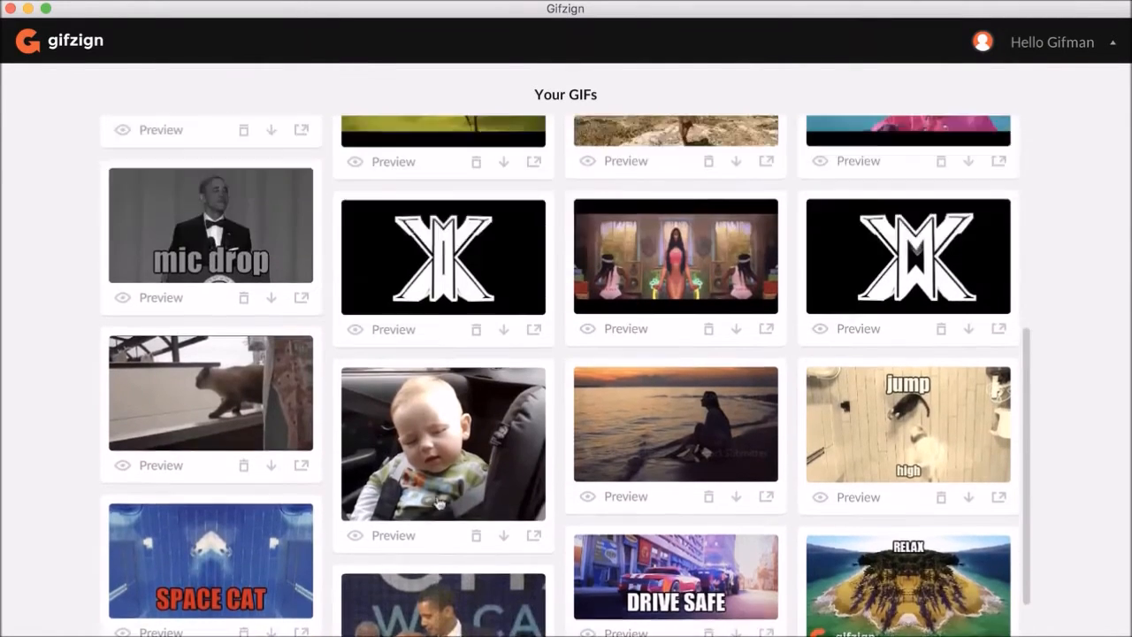
pyautogui.scroll(5, 440, 502)
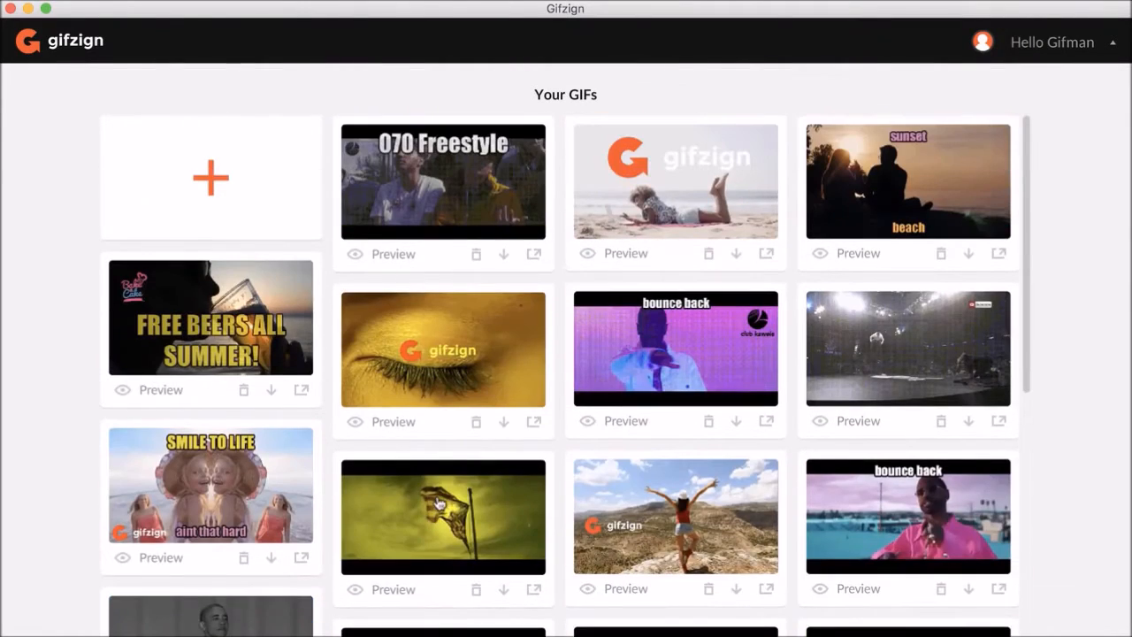
pyautogui.click(941, 256)
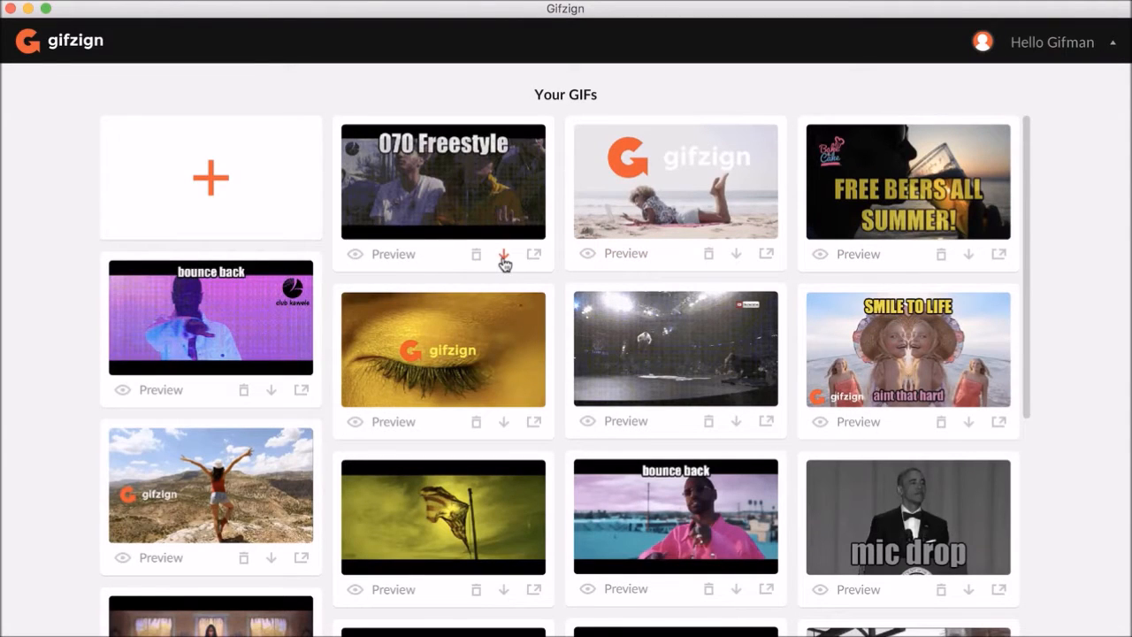
# - Start downloading the 070 Freestyle gif and cancel the save dialog
pyautogui.click(503, 256)
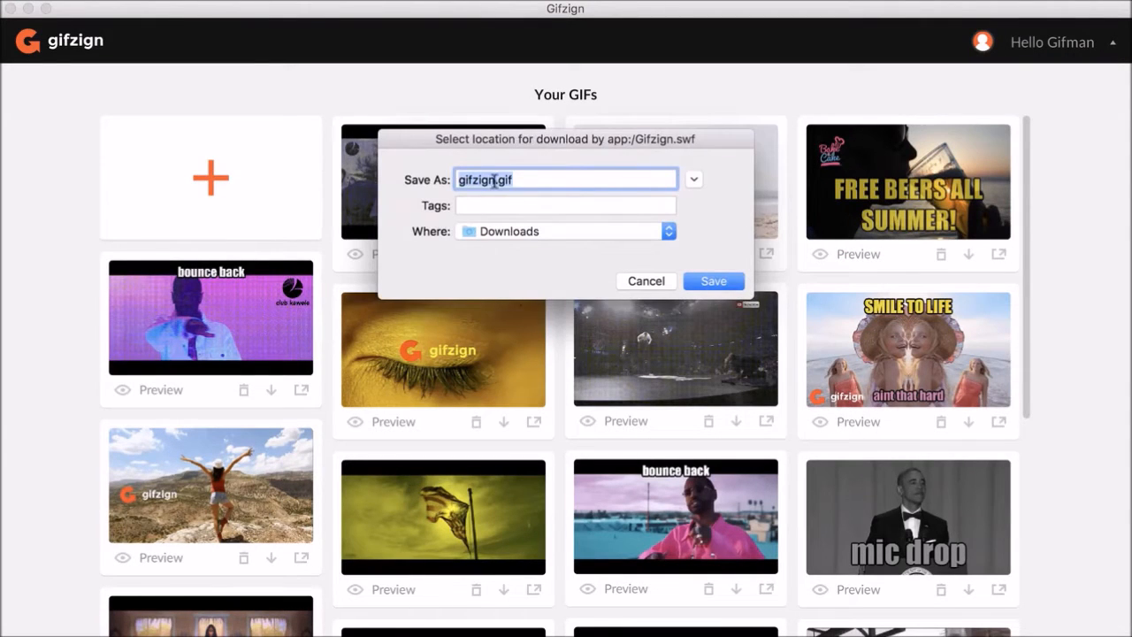
pyautogui.click(631, 280)
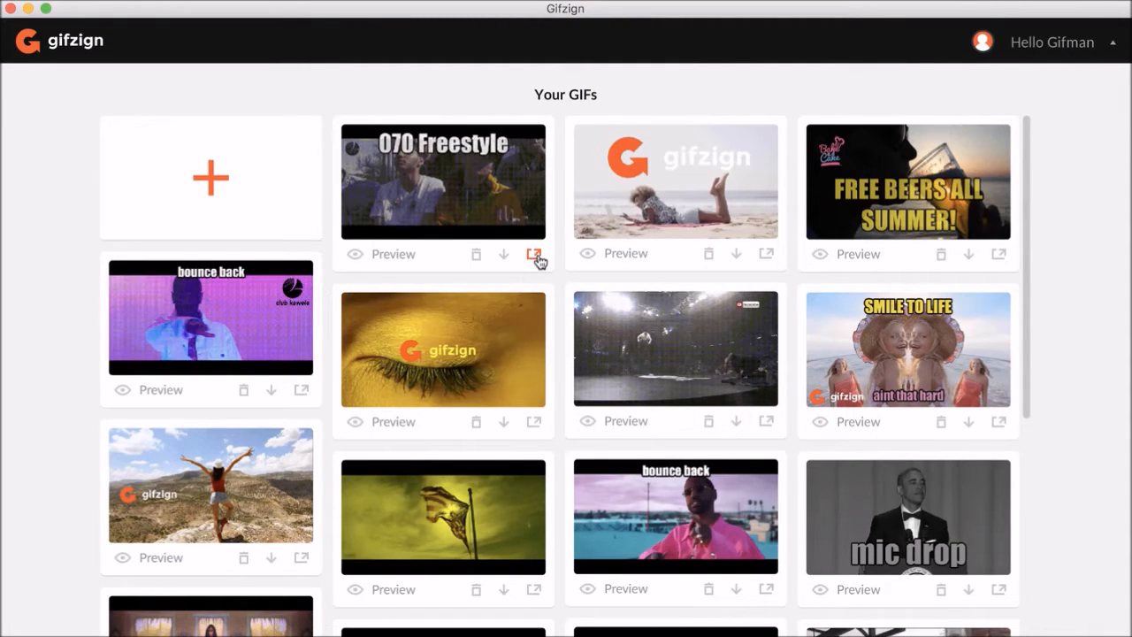
# - Open the gifzign eye gif in the mockup view and return to the GIFs gallery
pyautogui.click(533, 425)
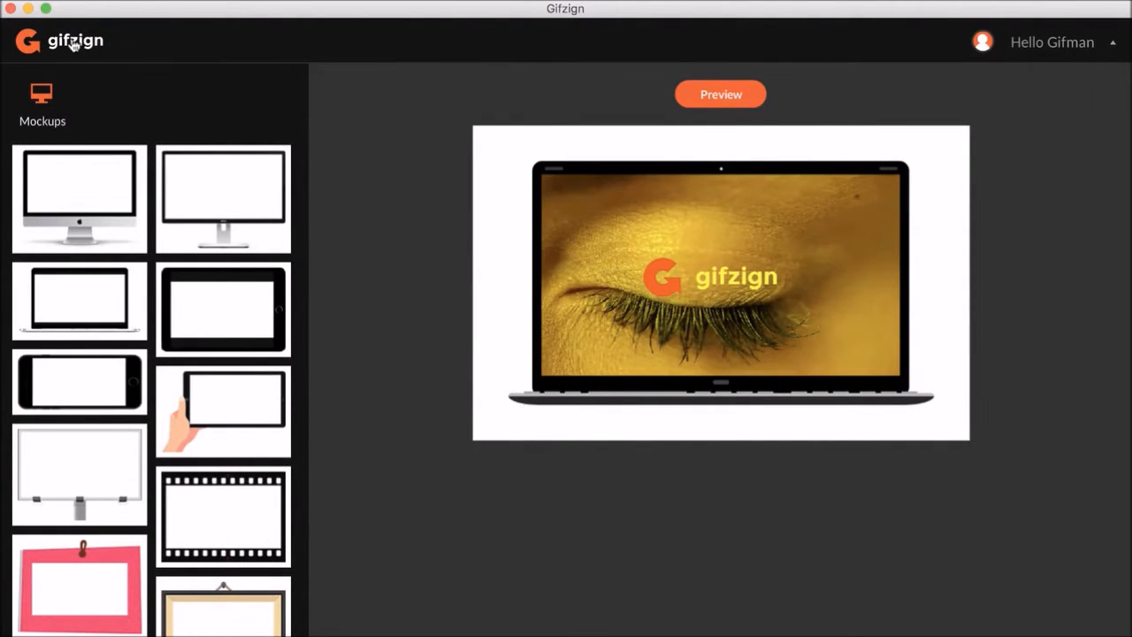
pyautogui.click(73, 44)
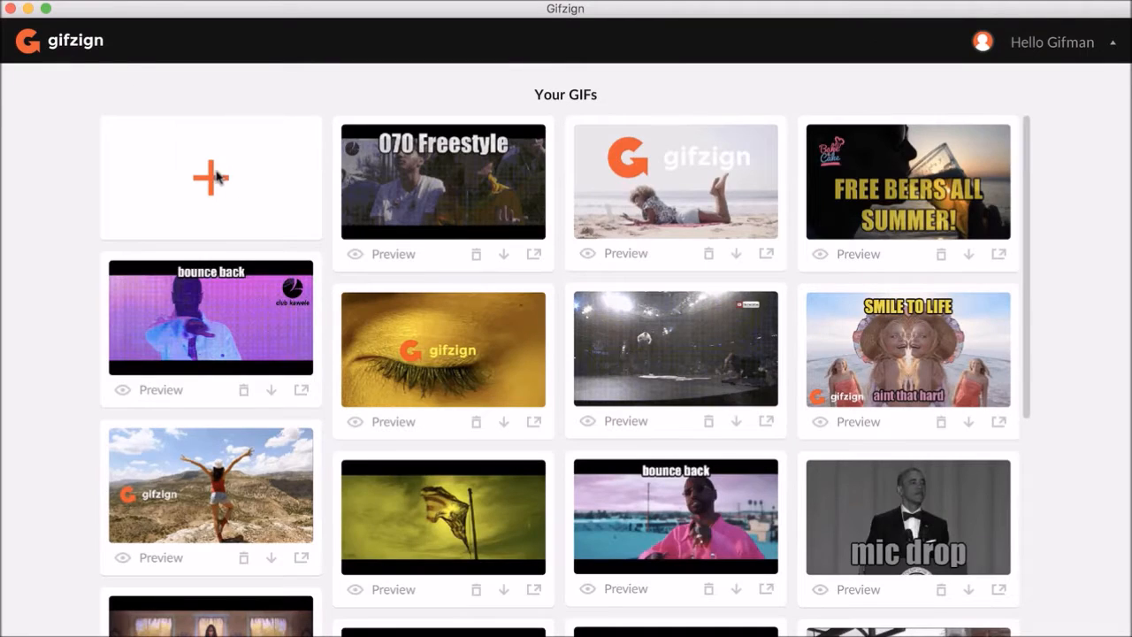
# - Start a new GIF by uploading the beachcouple.mp4 video from Downloads
pyautogui.click(232, 173)
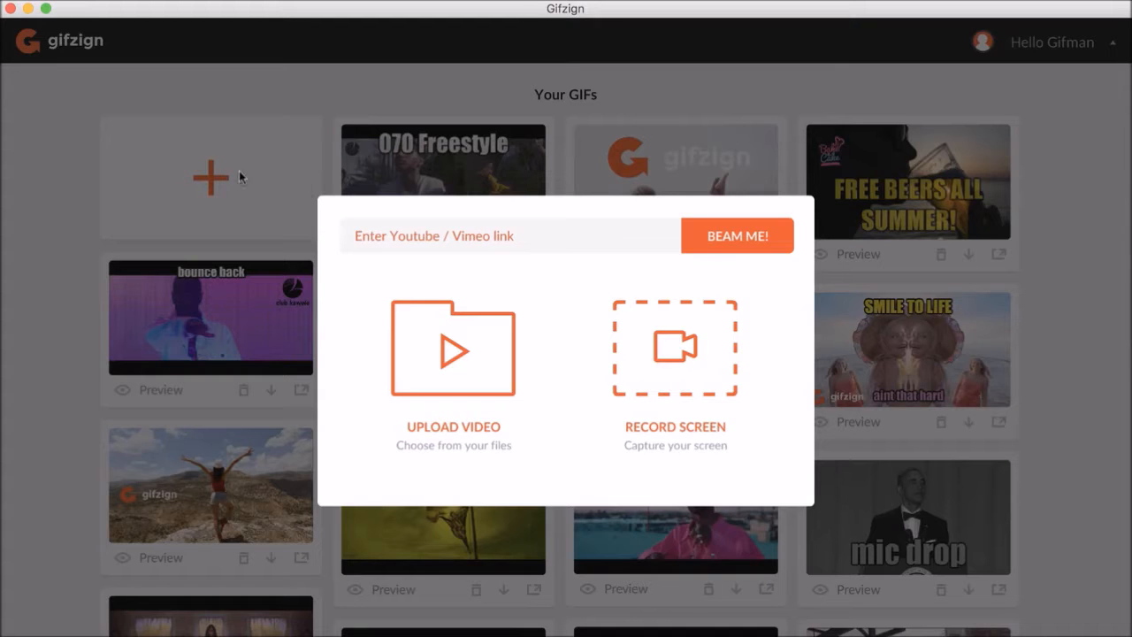
pyautogui.click(480, 239)
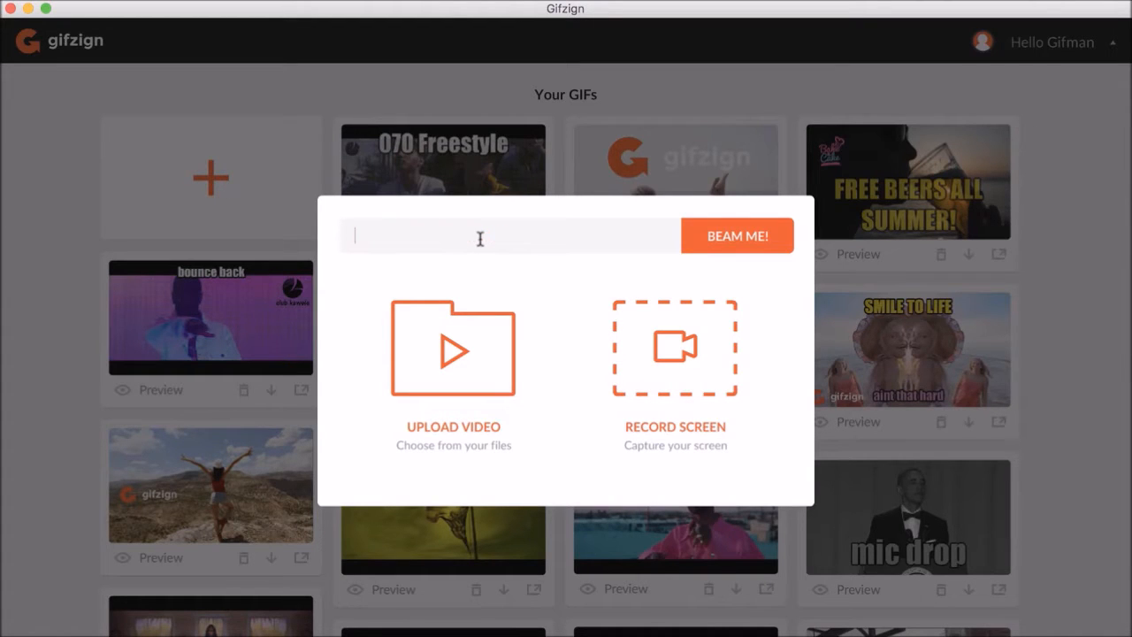
pyautogui.click(519, 265)
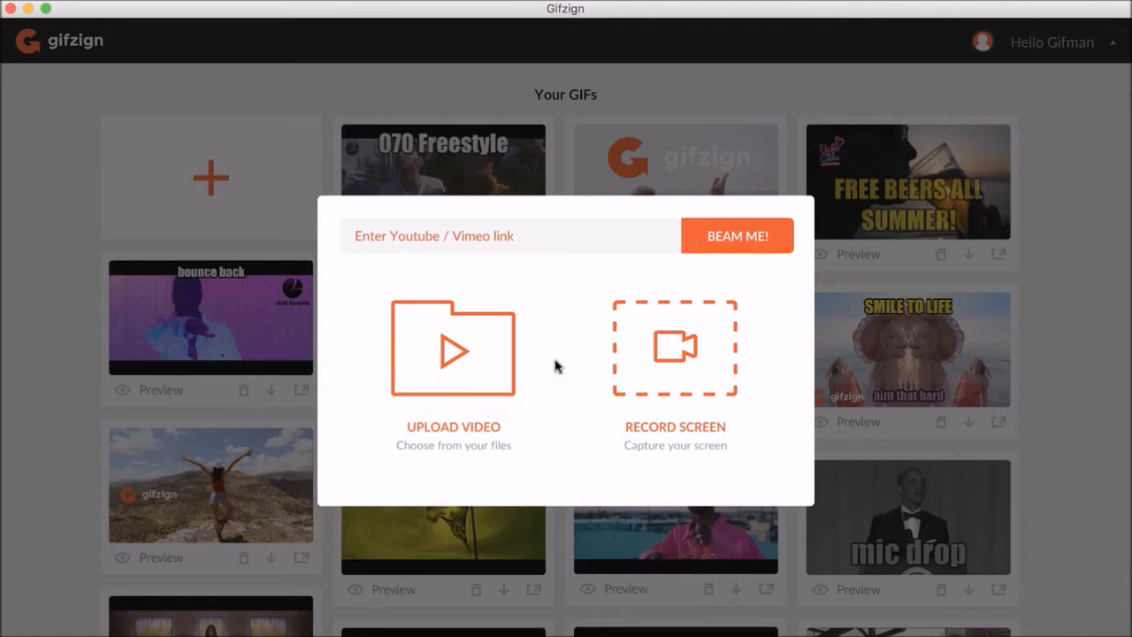
pyautogui.click(466, 367)
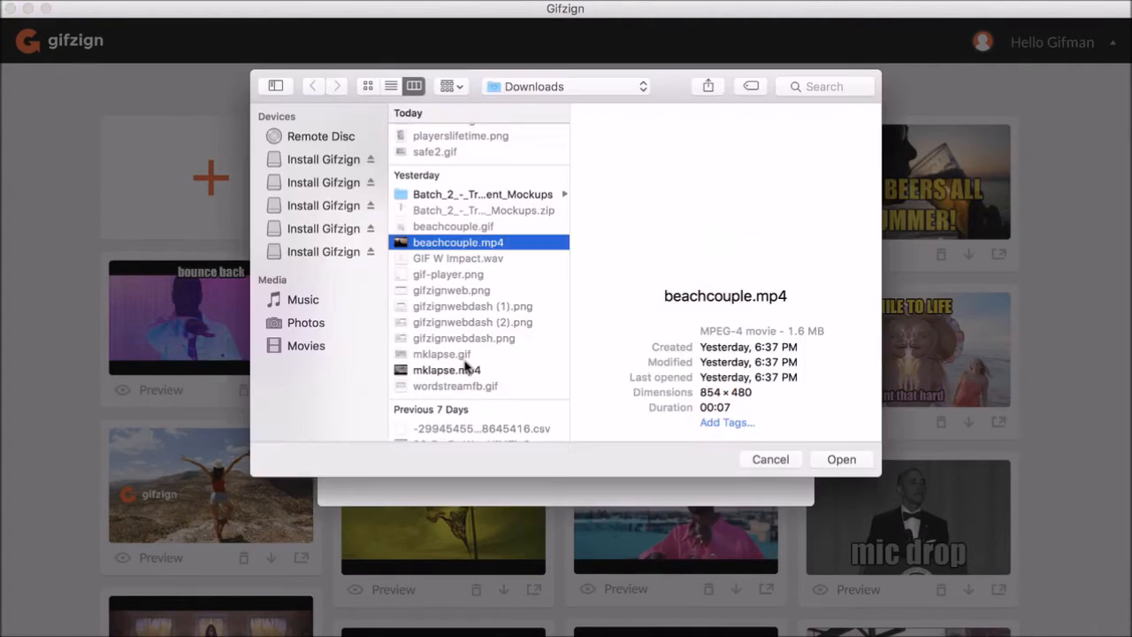
pyautogui.doubleClick(460, 242)
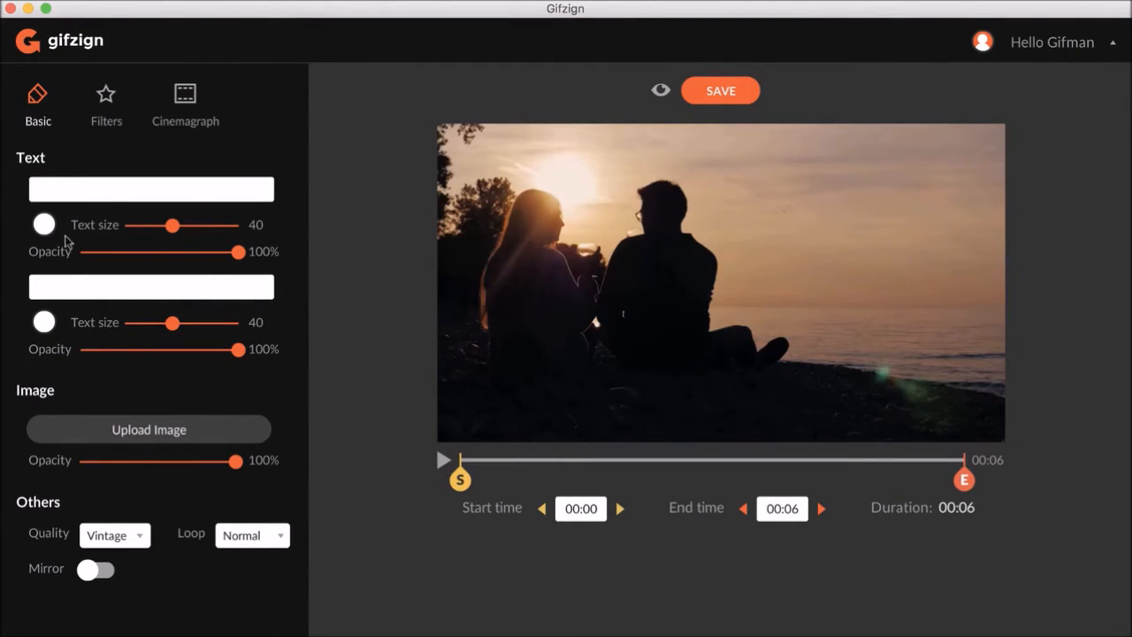
# - Trim the clip so it starts at 00:01
pyautogui.click(107, 112)
pyautogui.click(184, 111)
pyautogui.click(43, 105)
pyautogui.moveTo(461, 480)
pyautogui.mouseDown()
pyautogui.moveTo(619, 481)
pyautogui.moveTo(461, 480)
pyautogui.mouseUp()
pyautogui.moveTo(462, 482); pyautogui.dragTo(571, 486)
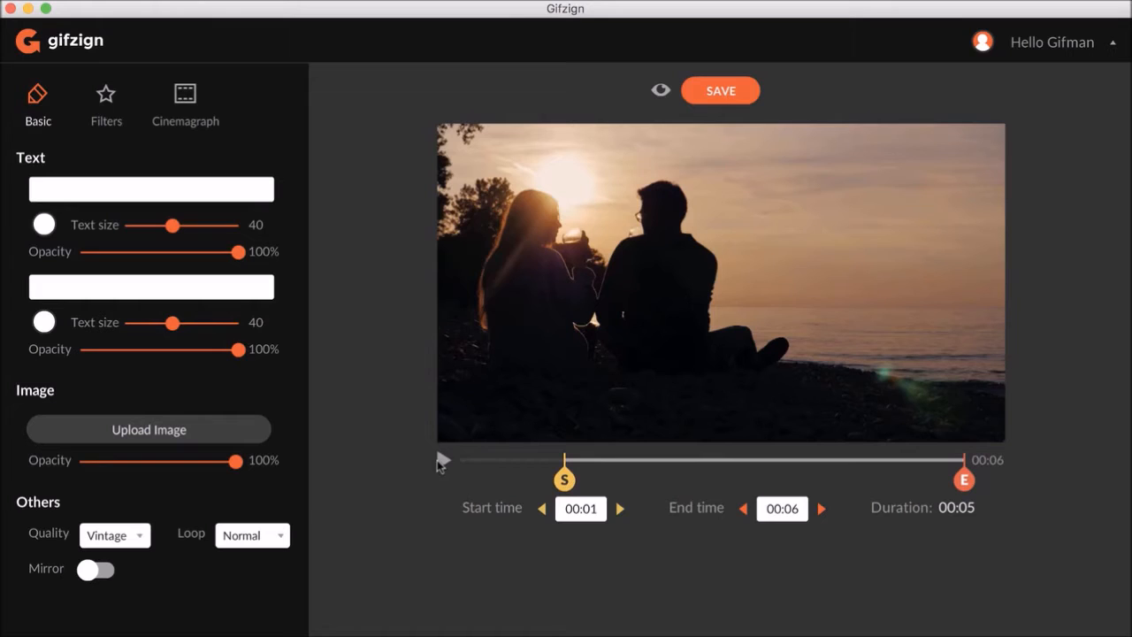
# - Play the trimmed clip preview and pause it
pyautogui.moveTo(564, 481)
pyautogui.mouseDown()
pyautogui.moveTo(656, 478)
pyautogui.moveTo(566, 478)
pyautogui.mouseUp()
pyautogui.click(442, 472)
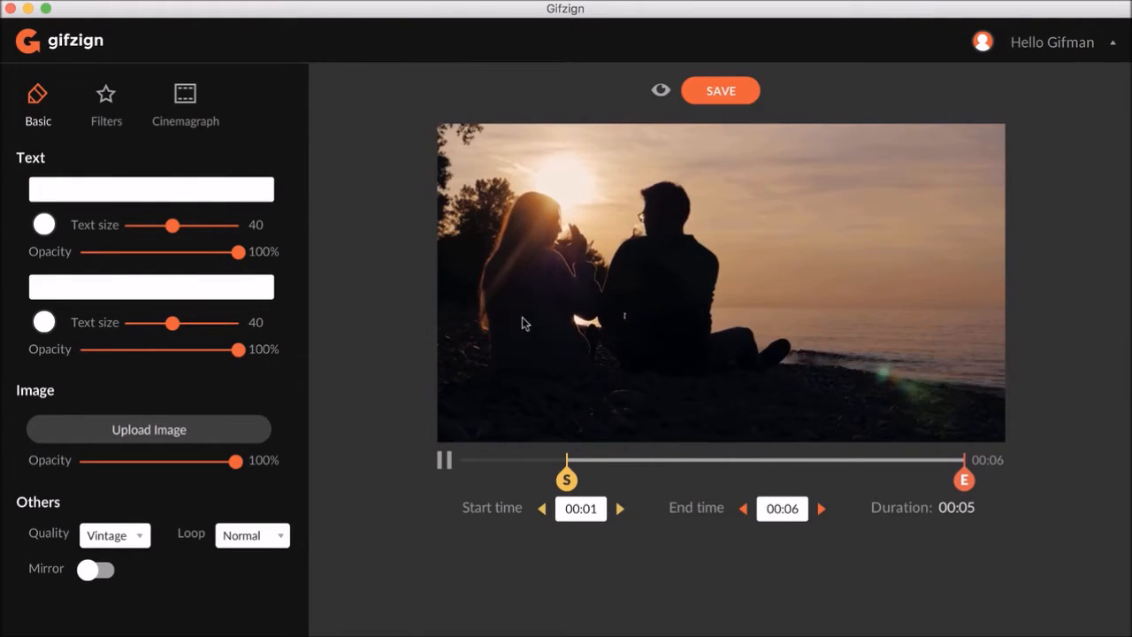
pyautogui.click(442, 460)
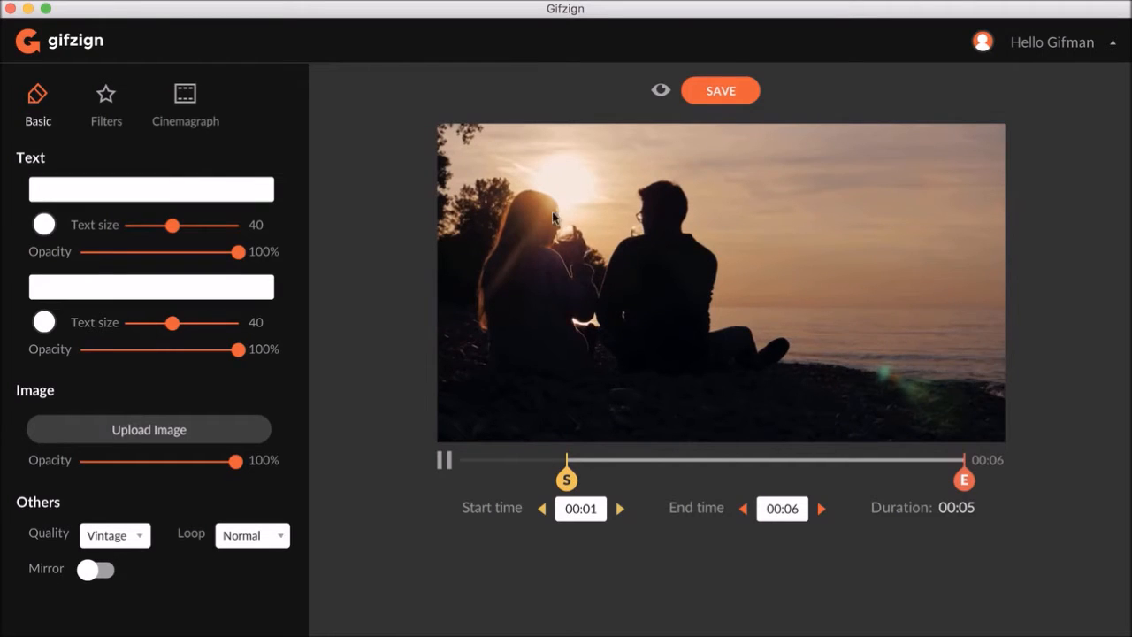
pyautogui.click(443, 459)
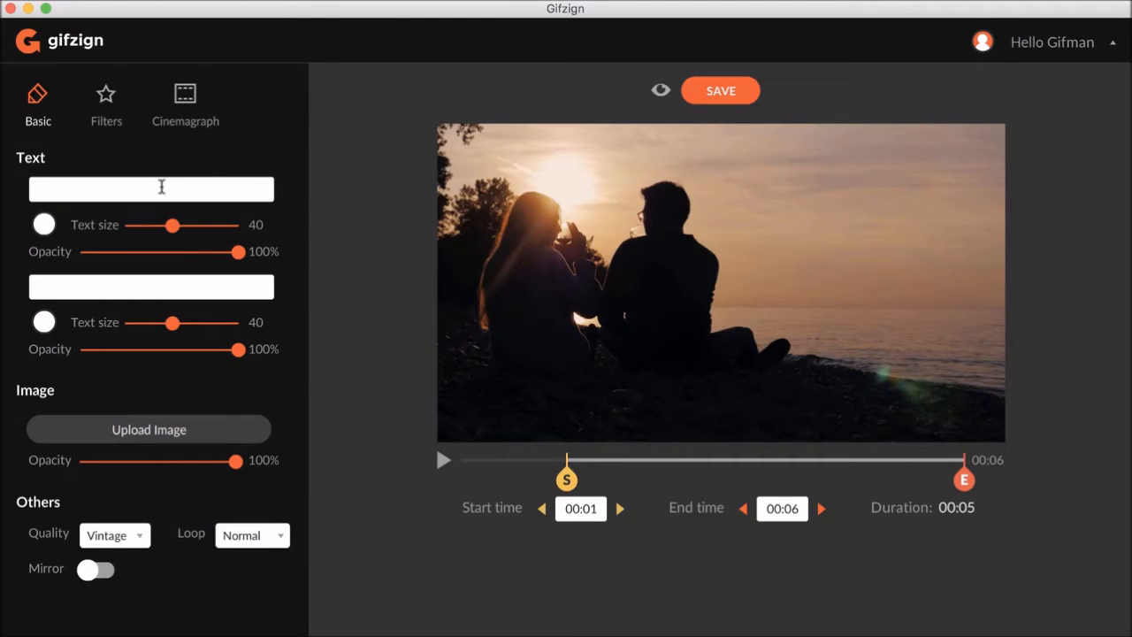
# - Enter Drinking wine as the top caption text
pyautogui.write('Like')
pyautogui.doubleClick(162, 187)
pyautogui.write('Drinking wine')
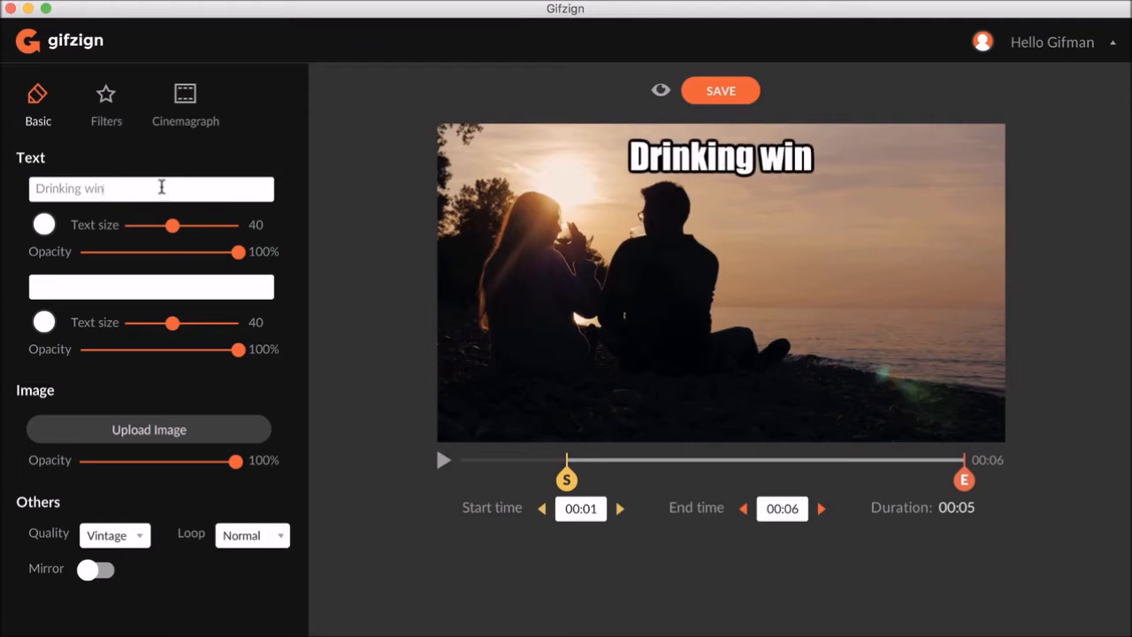
# - Enter AT SUNSET as the bottom caption text
pyautogui.click(126, 281)
pyautogui.write('at sunset')
pyautogui.tripleClick(126, 282)
pyautogui.write('AT SUNSET')
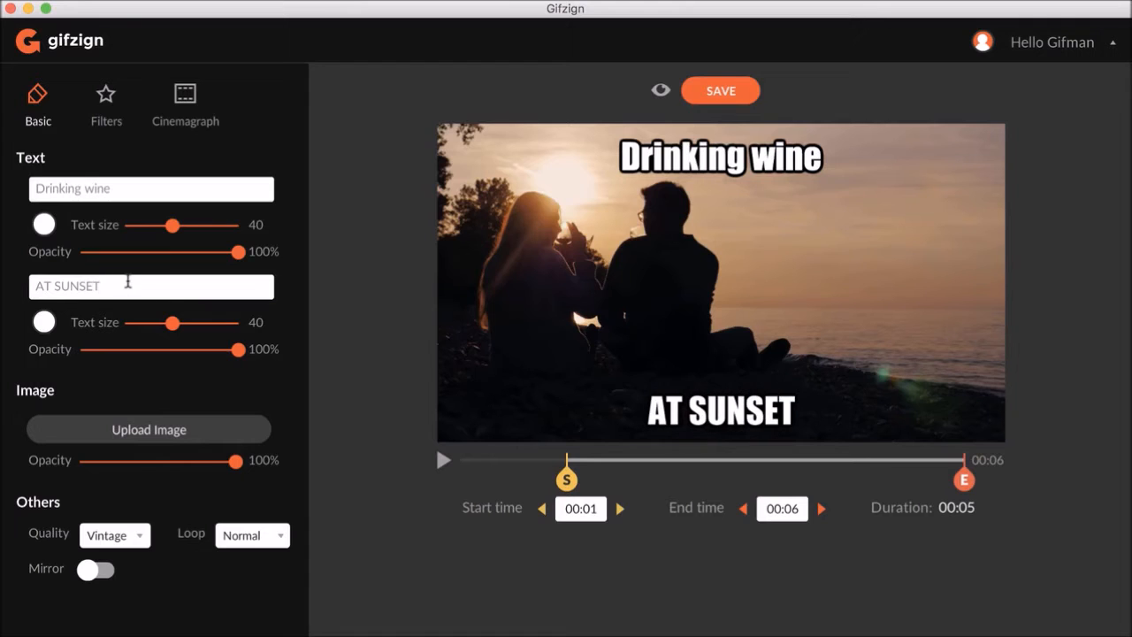
# - Set the bottom caption's text size to 33 and colour it yellow
pyautogui.moveTo(173, 322)
pyautogui.mouseDown()
pyautogui.moveTo(237, 337)
pyautogui.moveTo(164, 334)
pyautogui.mouseUp()
pyautogui.click(44, 322)
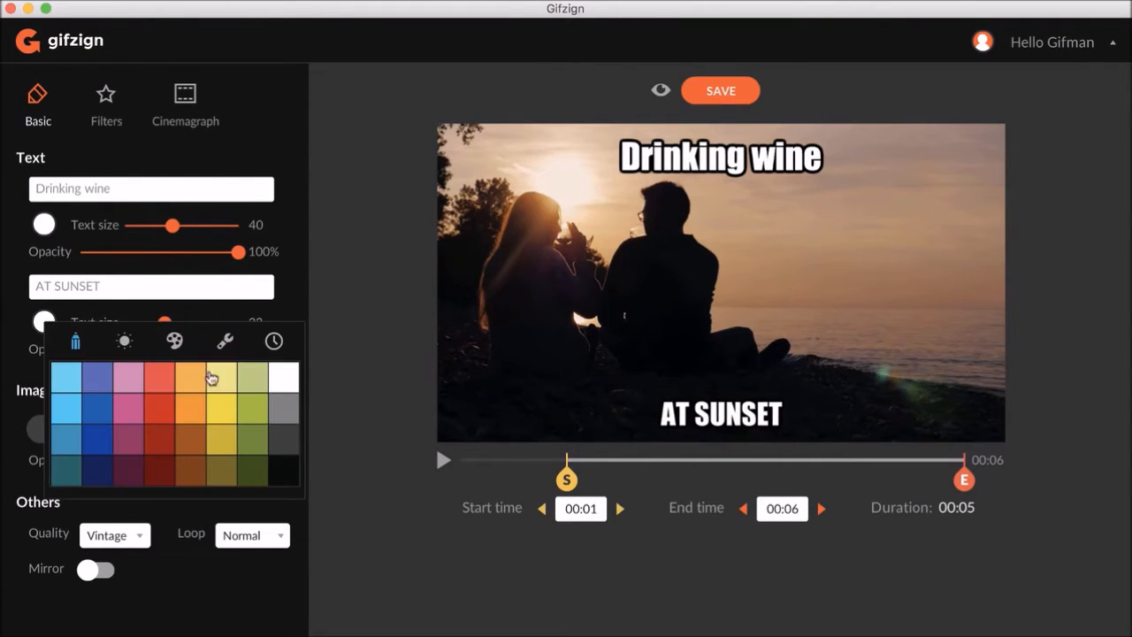
pyautogui.click(191, 375)
# - Colour the top caption pink and set its text size to 52
pyautogui.click(44, 224)
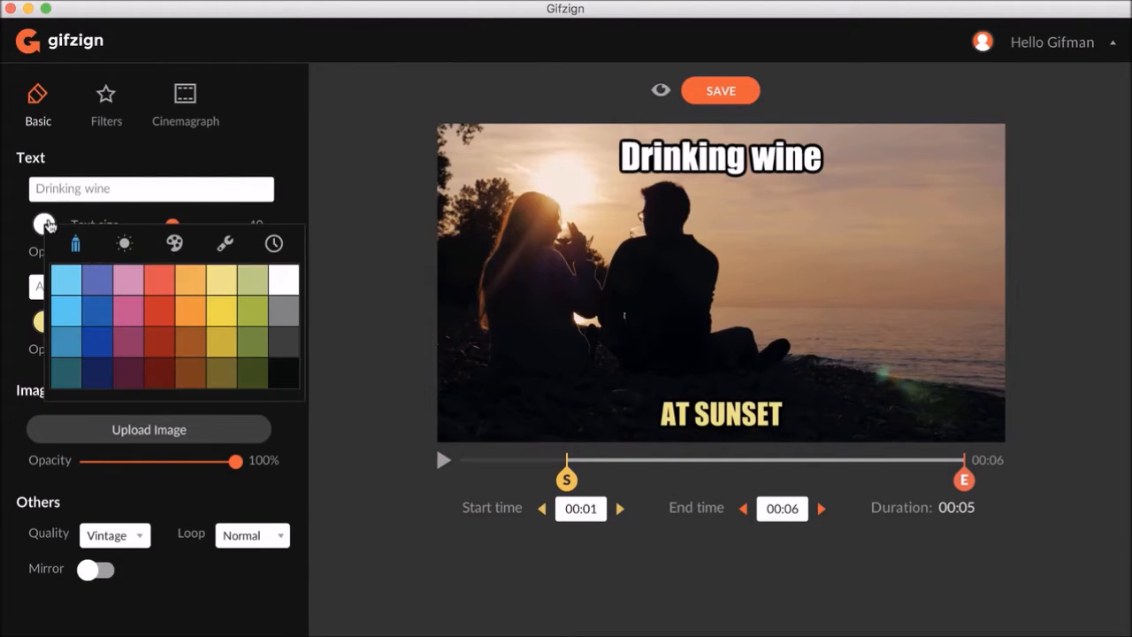
pyautogui.click(124, 243)
pyautogui.click(173, 244)
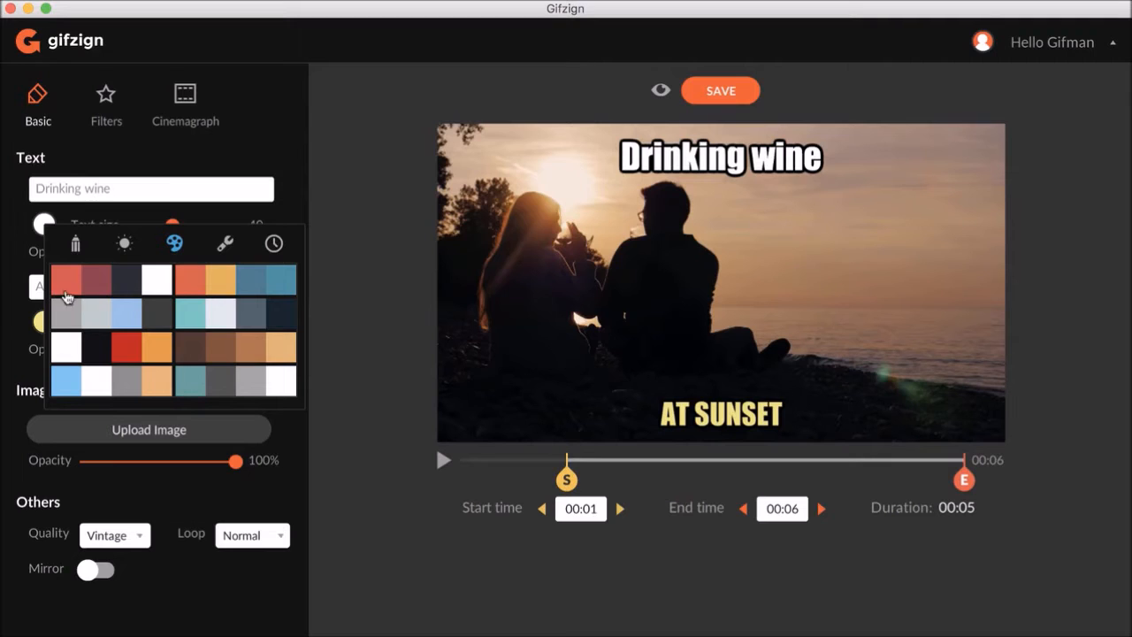
pyautogui.click(225, 245)
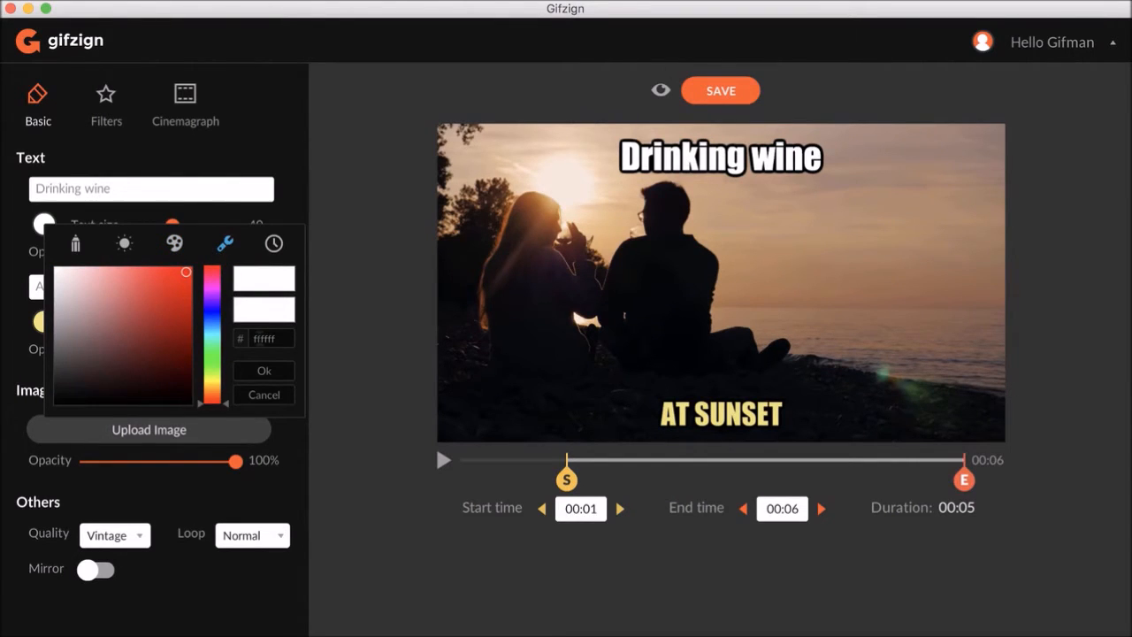
pyautogui.click(270, 252)
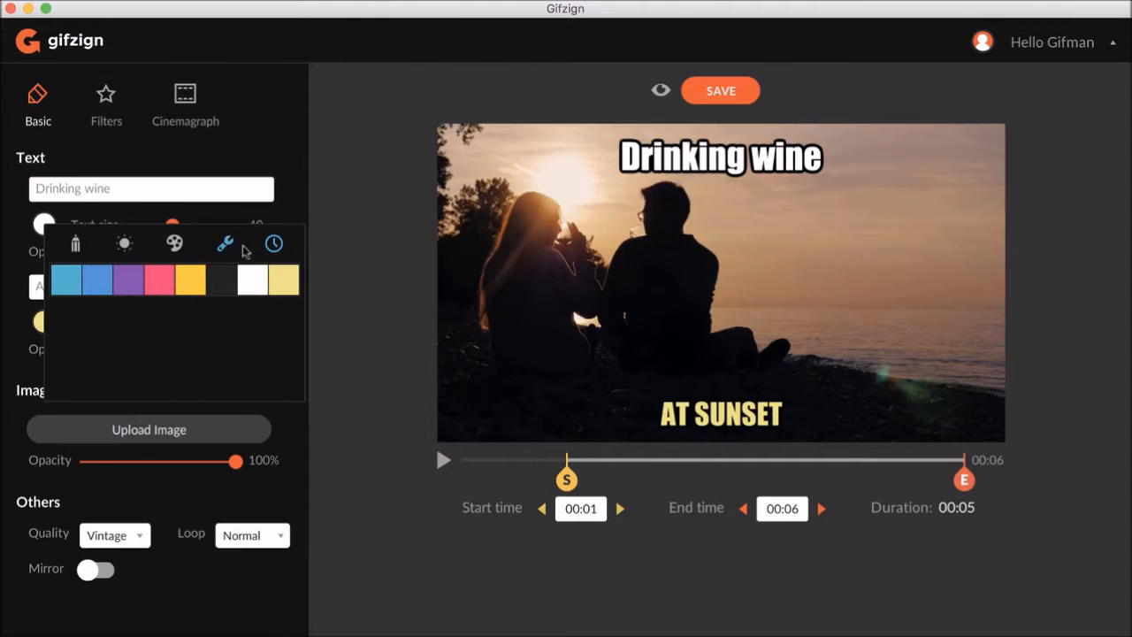
pyautogui.click(78, 252)
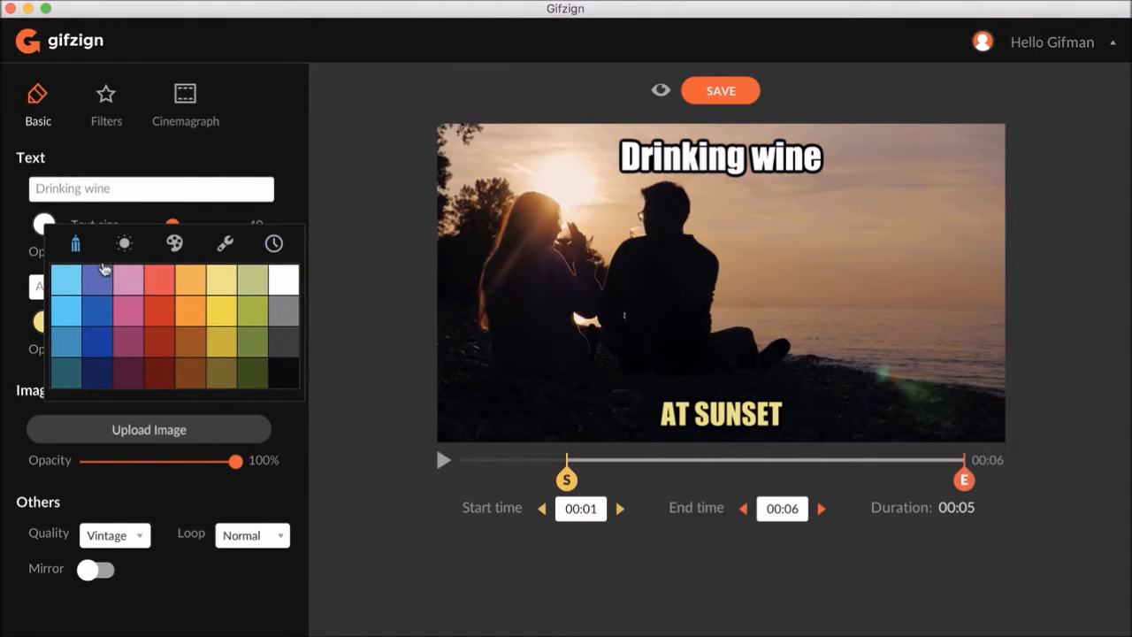
pyautogui.click(133, 313)
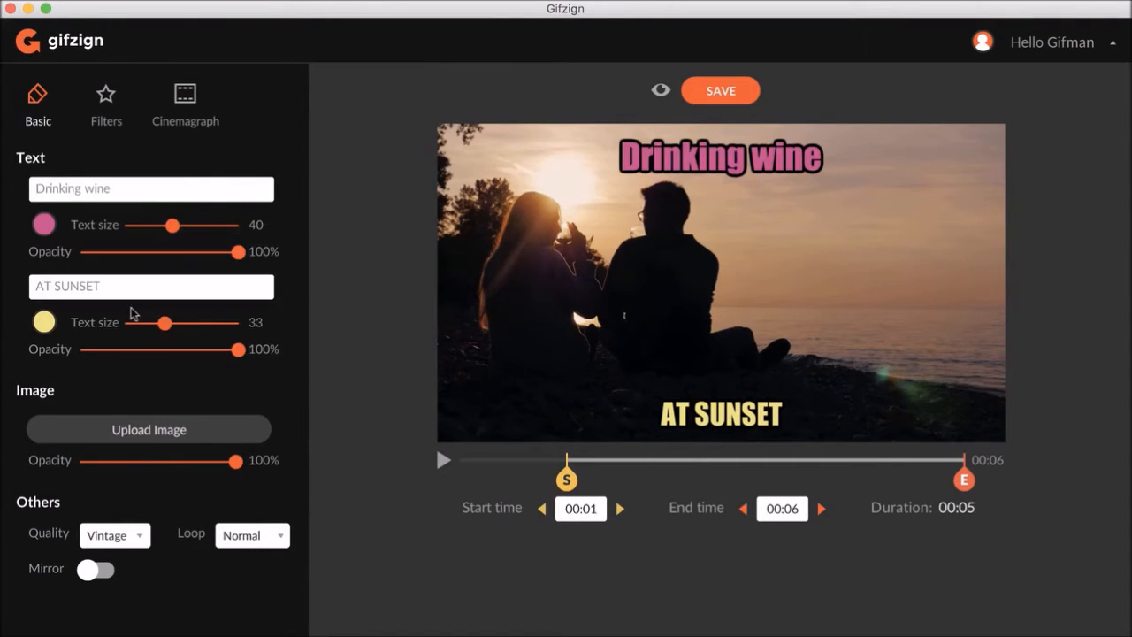
pyautogui.moveTo(174, 232)
pyautogui.mouseDown()
pyautogui.moveTo(200, 234)
pyautogui.moveTo(186, 232)
pyautogui.mouseUp()
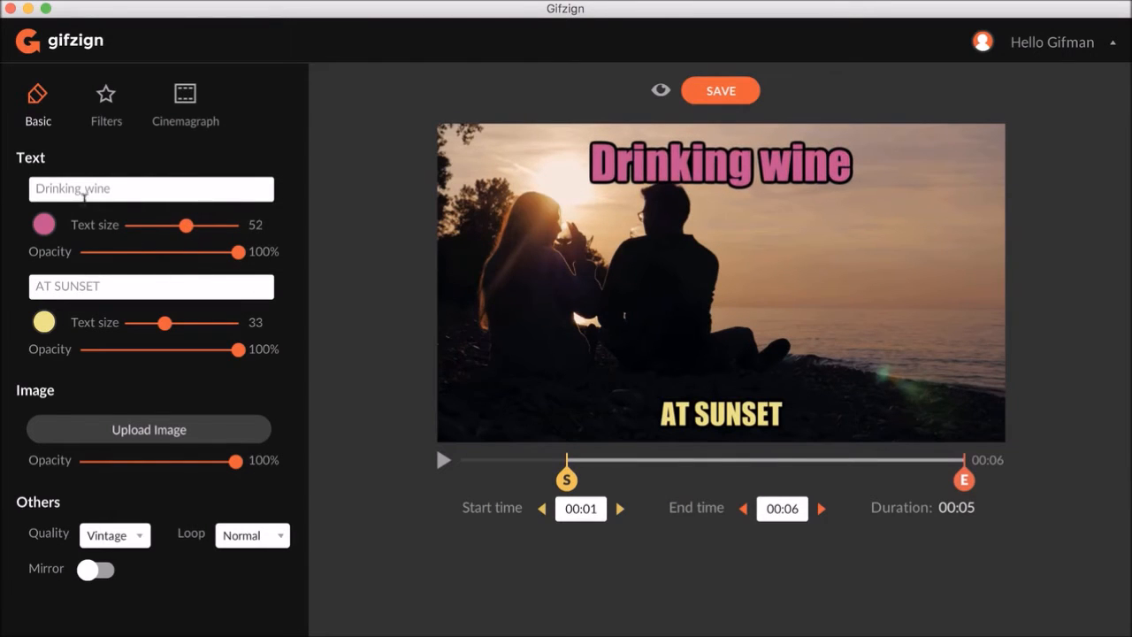
# - Change the top caption to DRINKING WINE
pyautogui.tripleClick(79, 189)
pyautogui.write('DRINKING W')
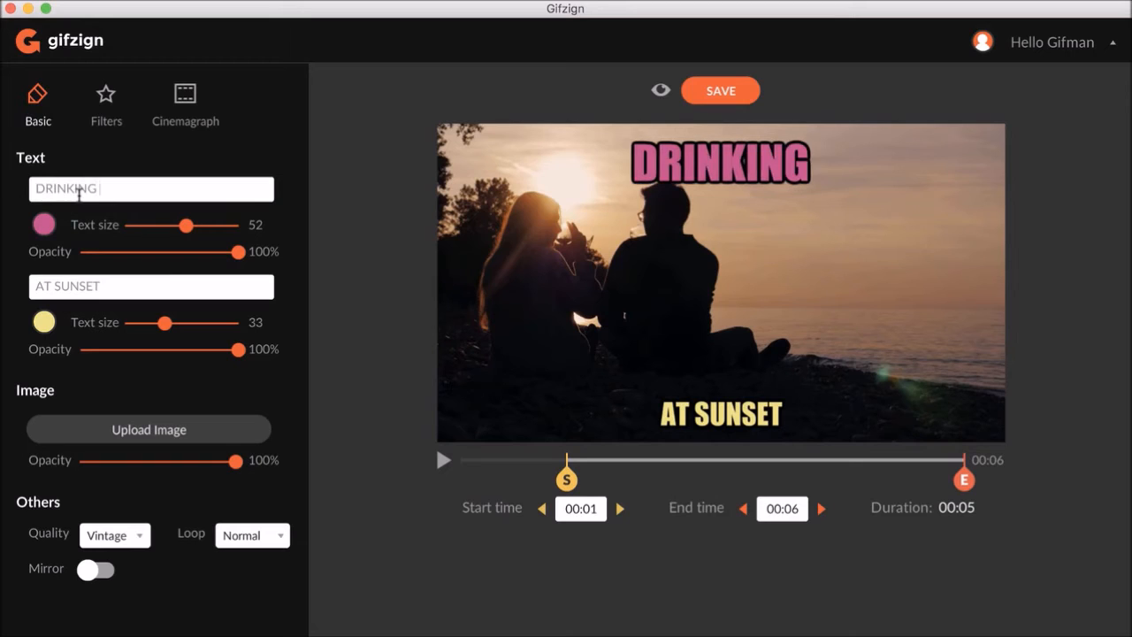
pyautogui.write('INE')
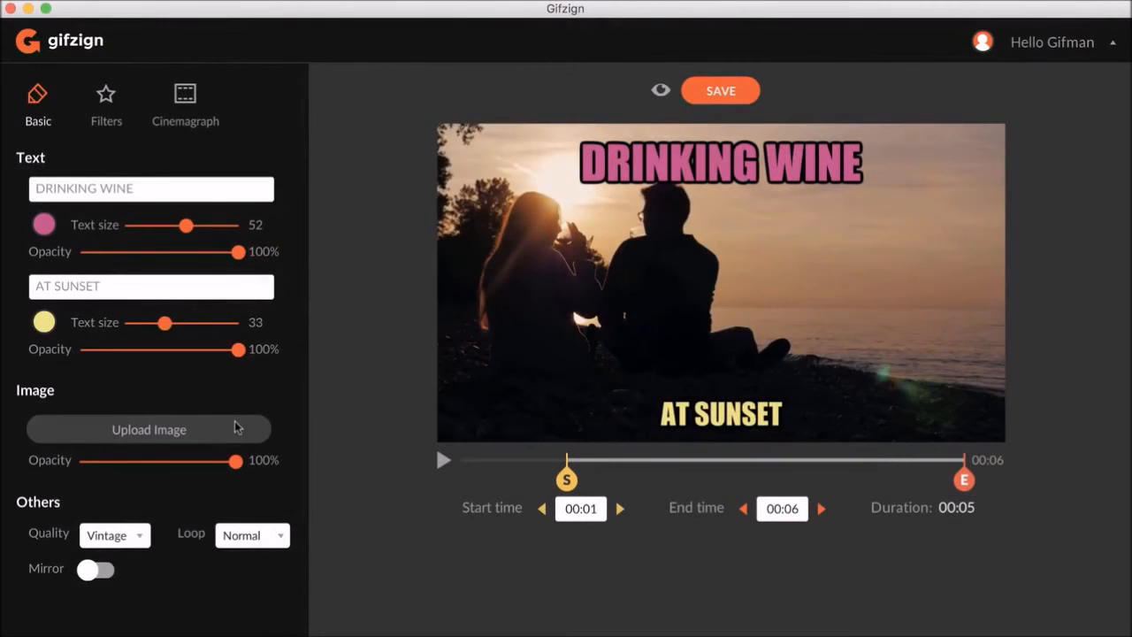
# - Upload the logo-white (2).png image as an overlay, searching the files for logo
pyautogui.click(237, 427)
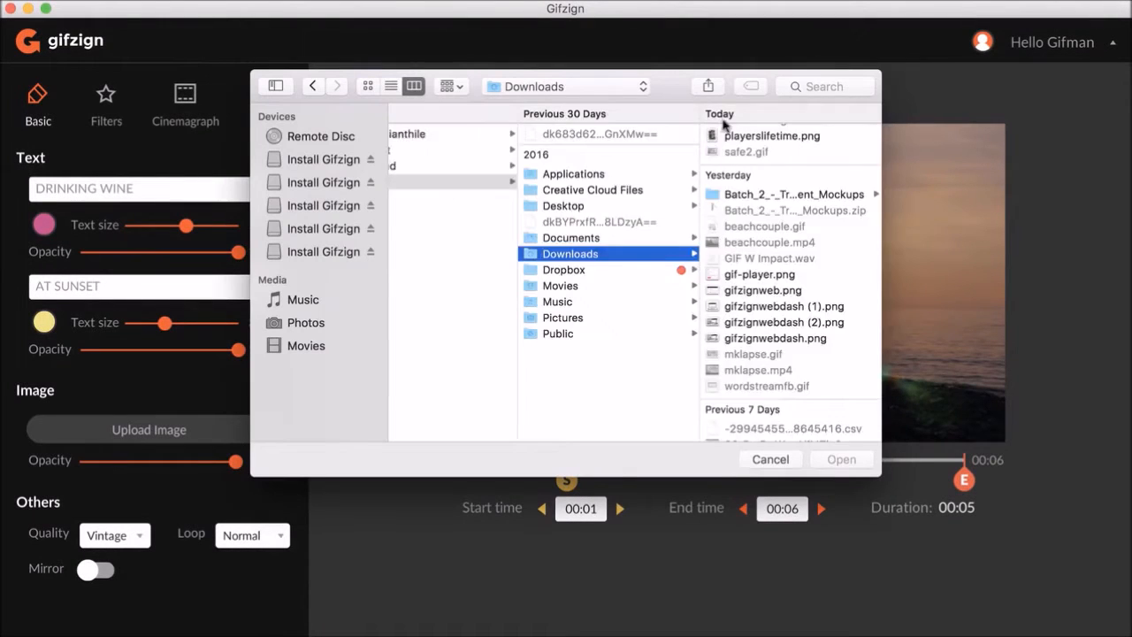
pyautogui.write('logo')
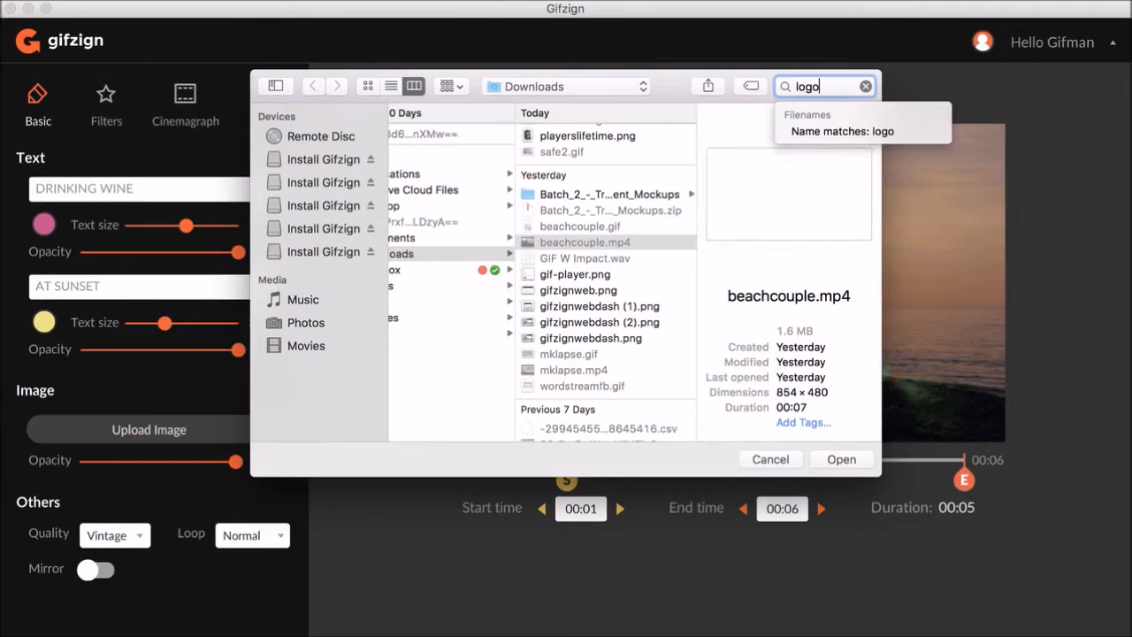
pyautogui.click(495, 218)
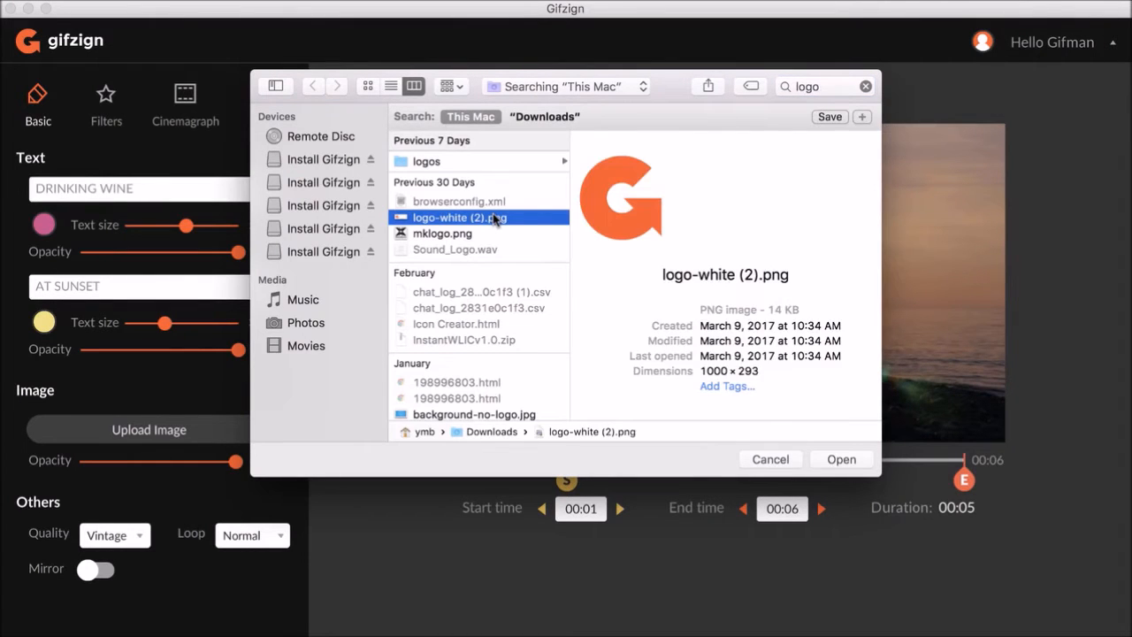
pyautogui.doubleClick(495, 218)
# - Position the logo to the right of the couple and set its opacity to 63%
pyautogui.moveTo(435, 196); pyautogui.dragTo(865, 275)
pyautogui.moveTo(236, 460); pyautogui.dragTo(178, 463)
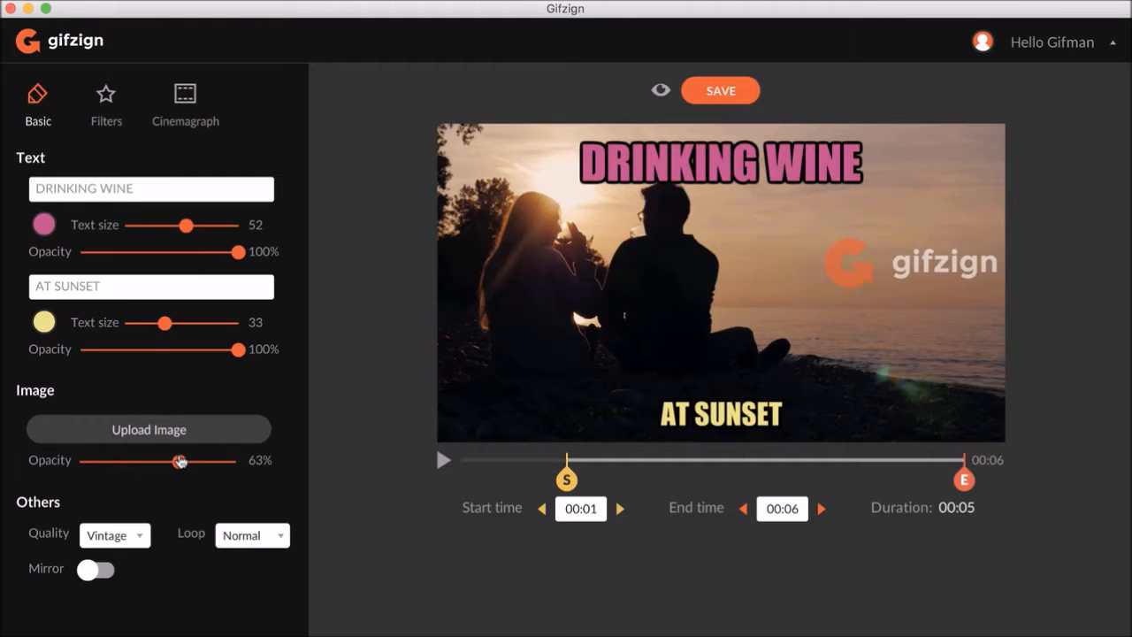
pyautogui.click(910, 256)
pyautogui.moveTo(910, 256)
pyautogui.mouseDown()
pyautogui.moveTo(884, 236)
pyautogui.moveTo(905, 264)
pyautogui.mouseUp()
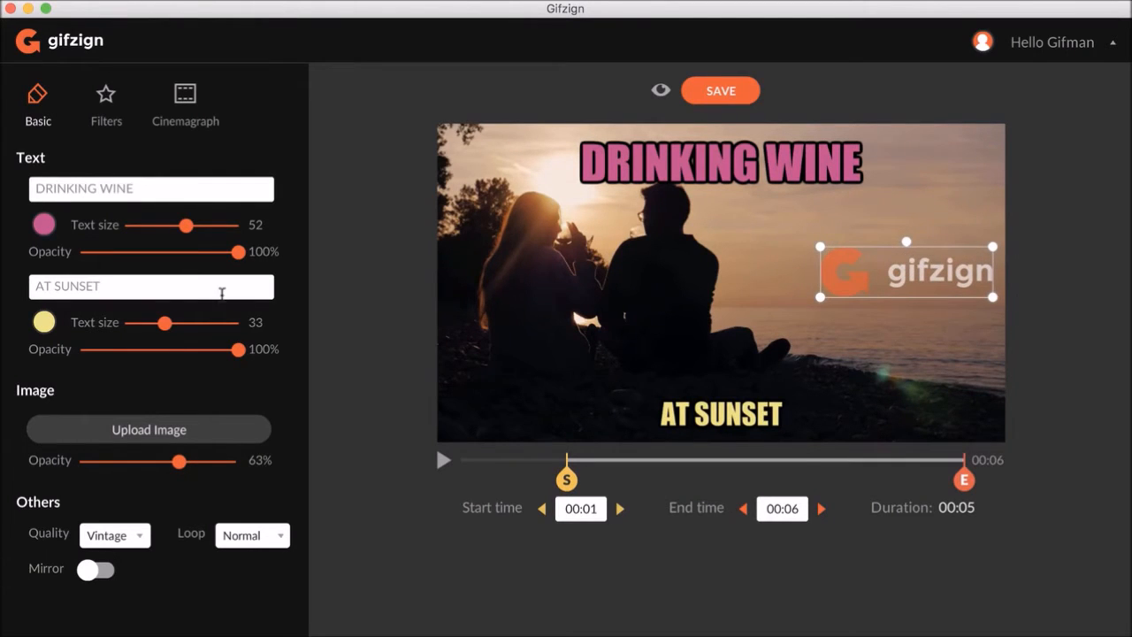
# - Reduce the top caption's text size to 36
pyautogui.moveTo(185, 226); pyautogui.dragTo(170, 227)
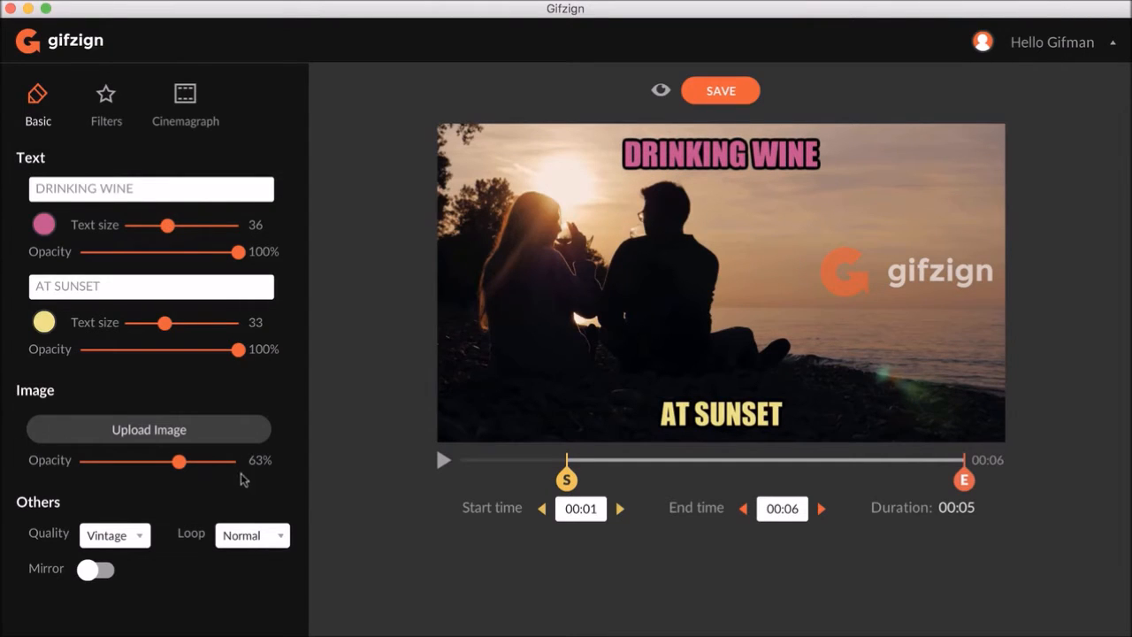
# - Set the GIF quality to HD and the loop mode to PingPong
pyautogui.click(145, 531)
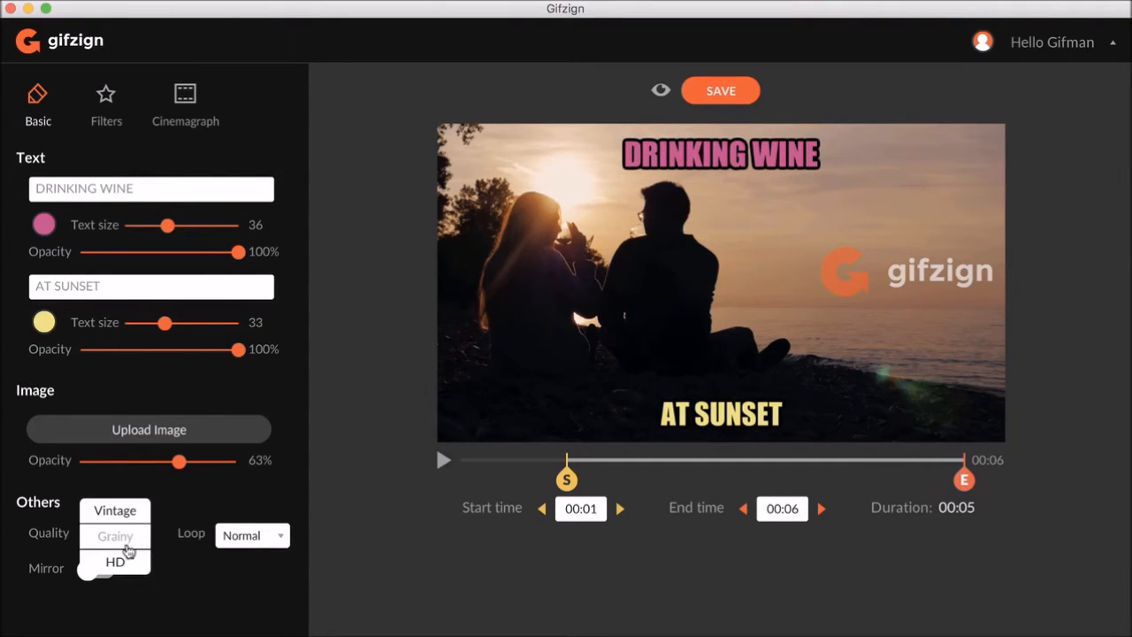
pyautogui.click(124, 559)
pyautogui.click(130, 541)
pyautogui.click(121, 511)
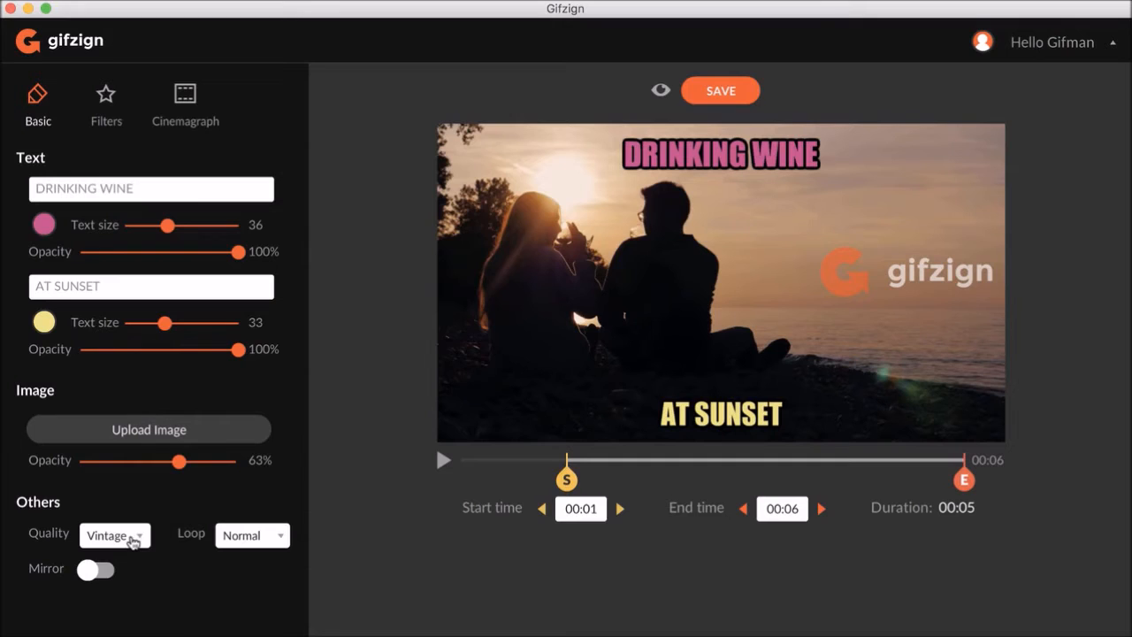
pyautogui.click(132, 541)
pyautogui.click(128, 537)
pyautogui.click(128, 539)
pyautogui.click(127, 561)
pyautogui.click(241, 539)
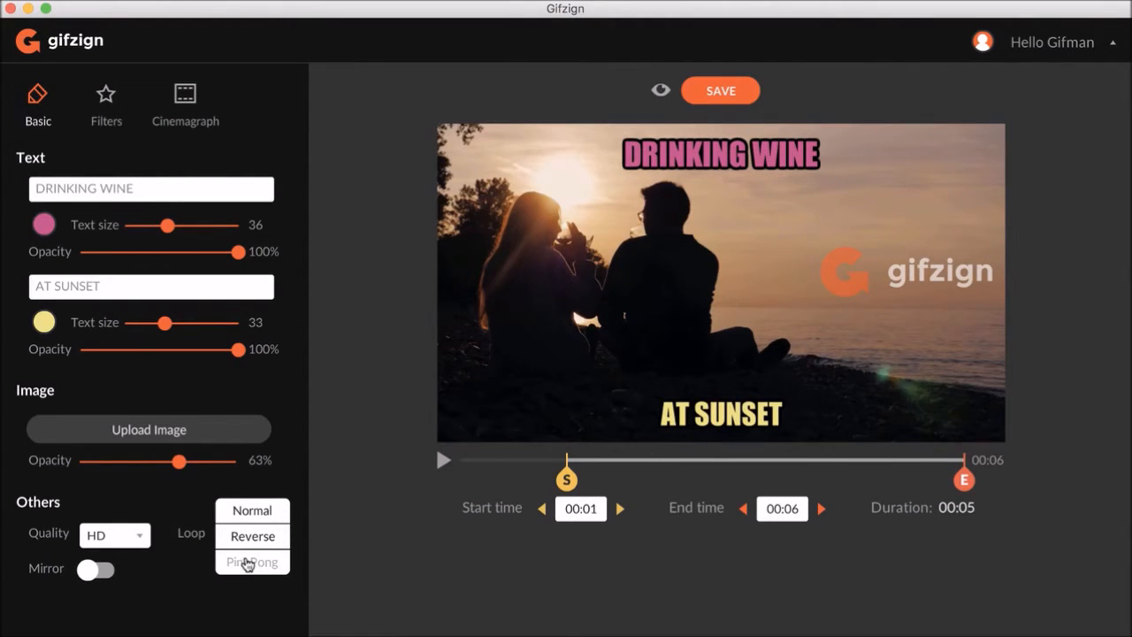
pyautogui.click(248, 564)
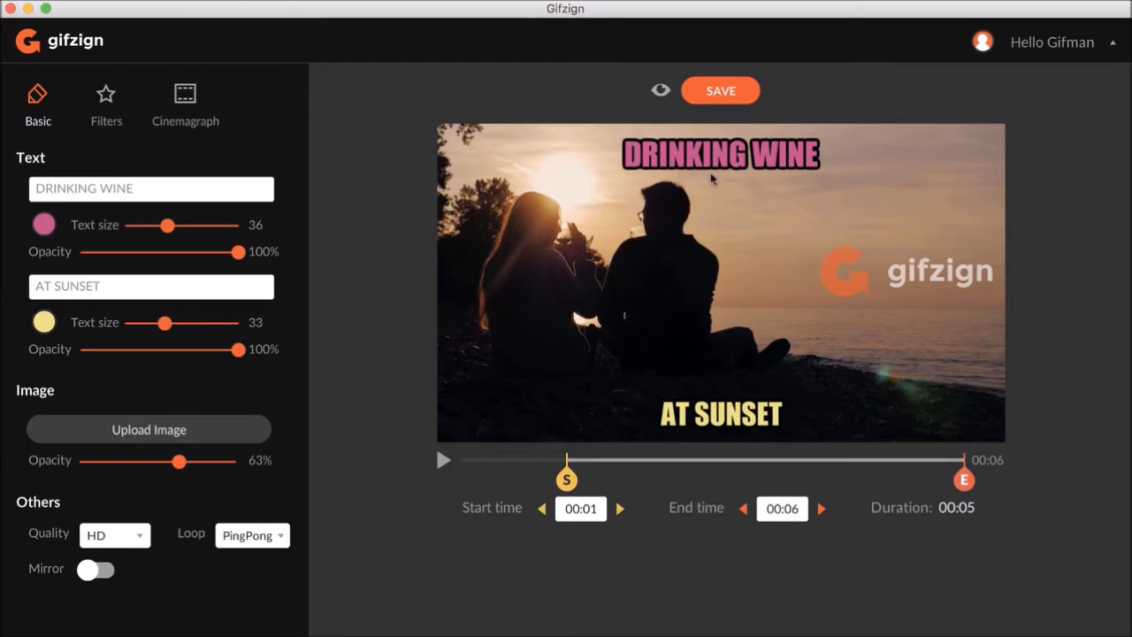
# - Preview the GIF and close the preview
pyautogui.click(661, 93)
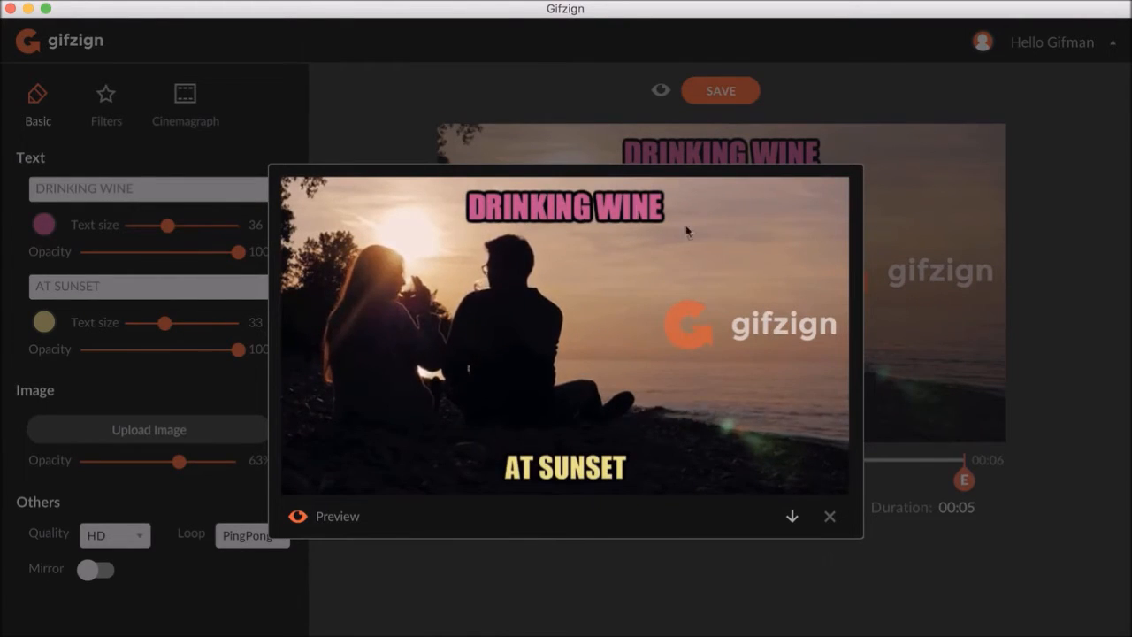
pyautogui.click(826, 516)
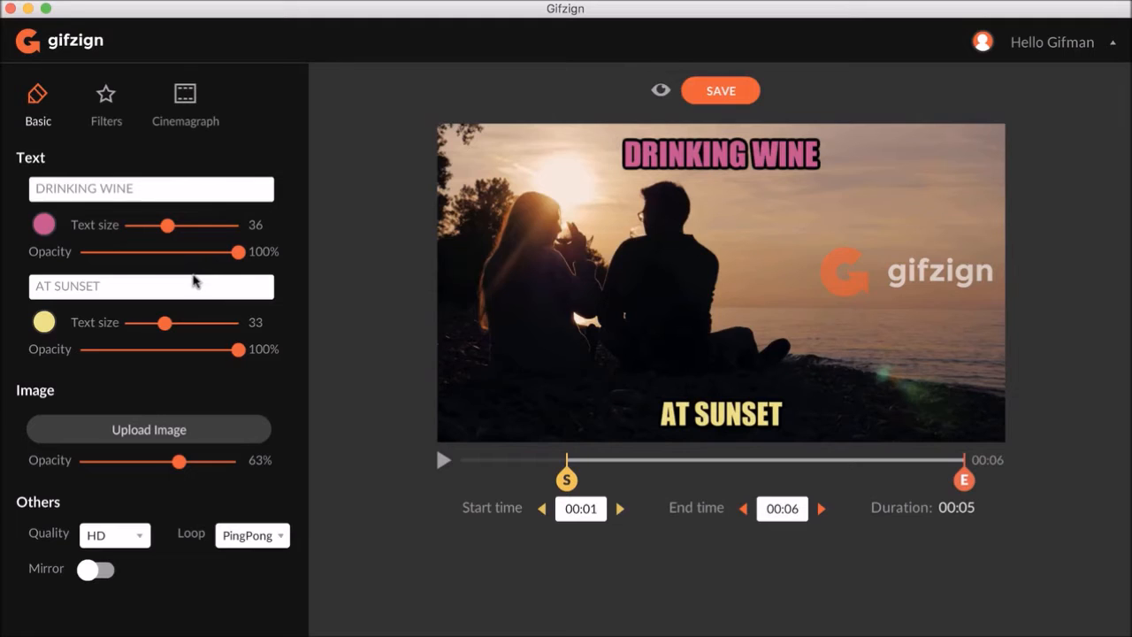
# - Clear both captions and delete the logo overlay from the video
pyautogui.tripleClick(143, 285)
pyautogui.press('BackSpace')
pyautogui.tripleClick(138, 187)
pyautogui.press('BackSpace')
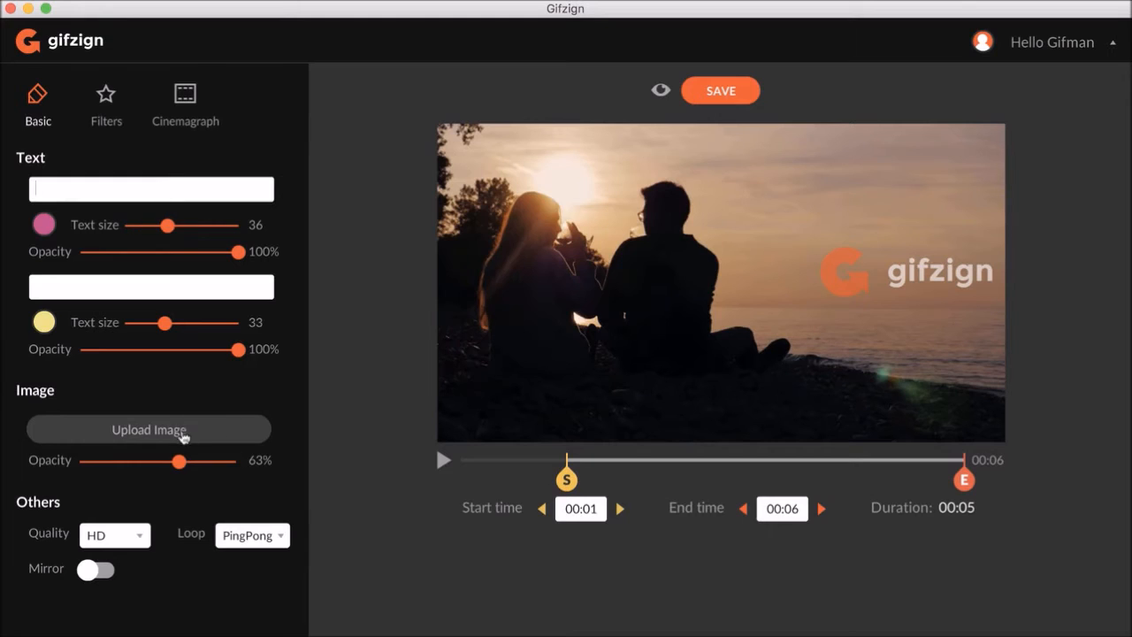
pyautogui.click(894, 279)
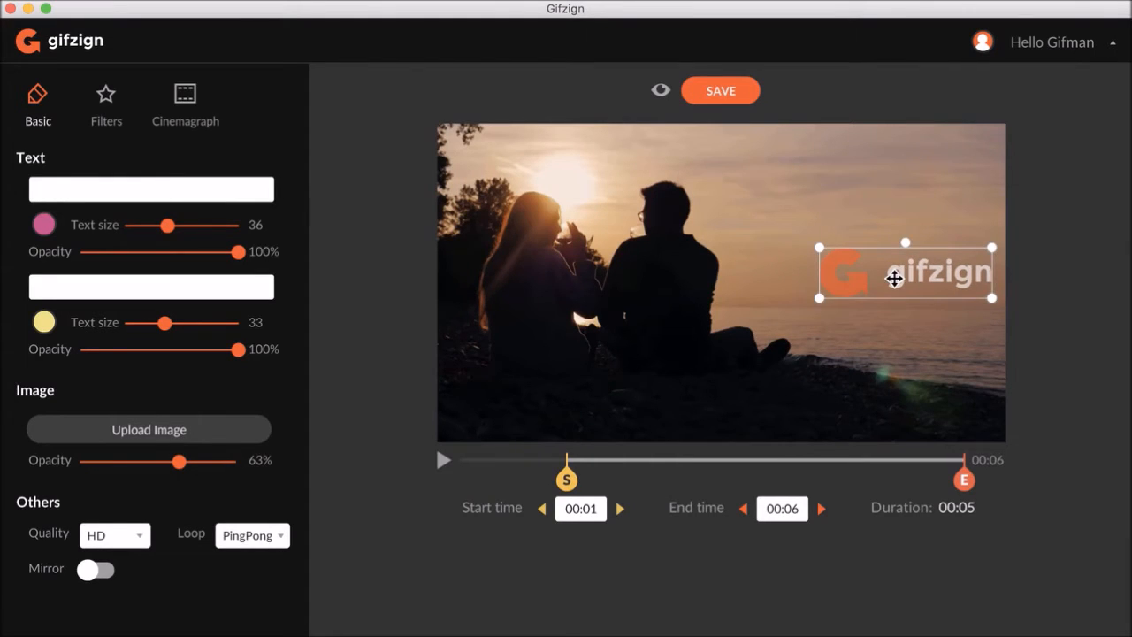
pyautogui.press('BackSpace')
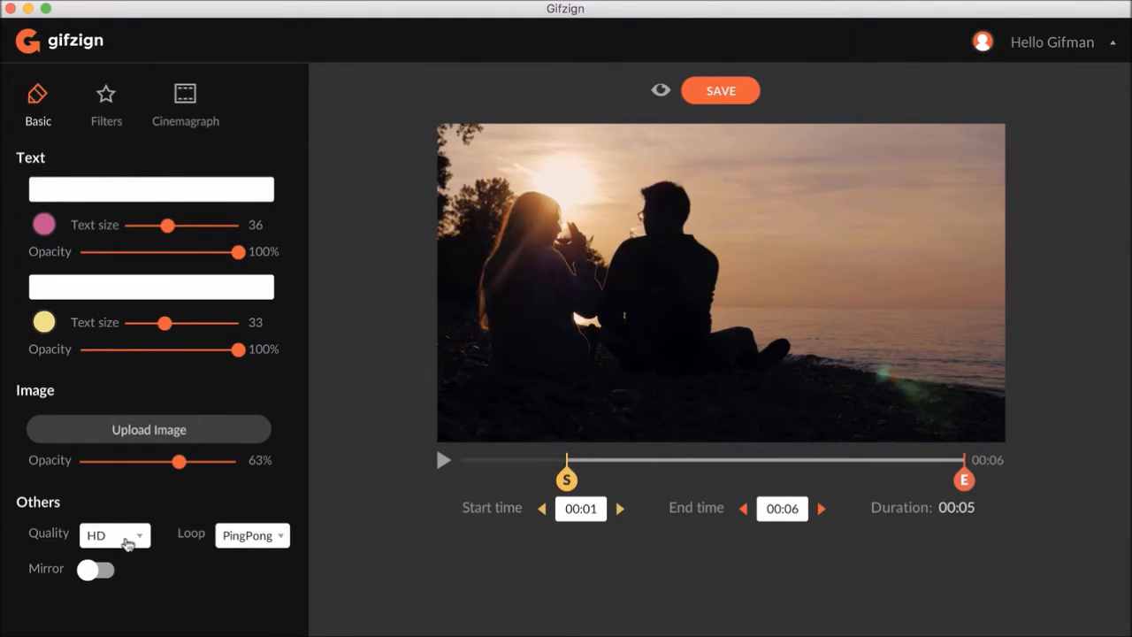
# - Turn on the Mirror effect and play the video
pyautogui.click(89, 573)
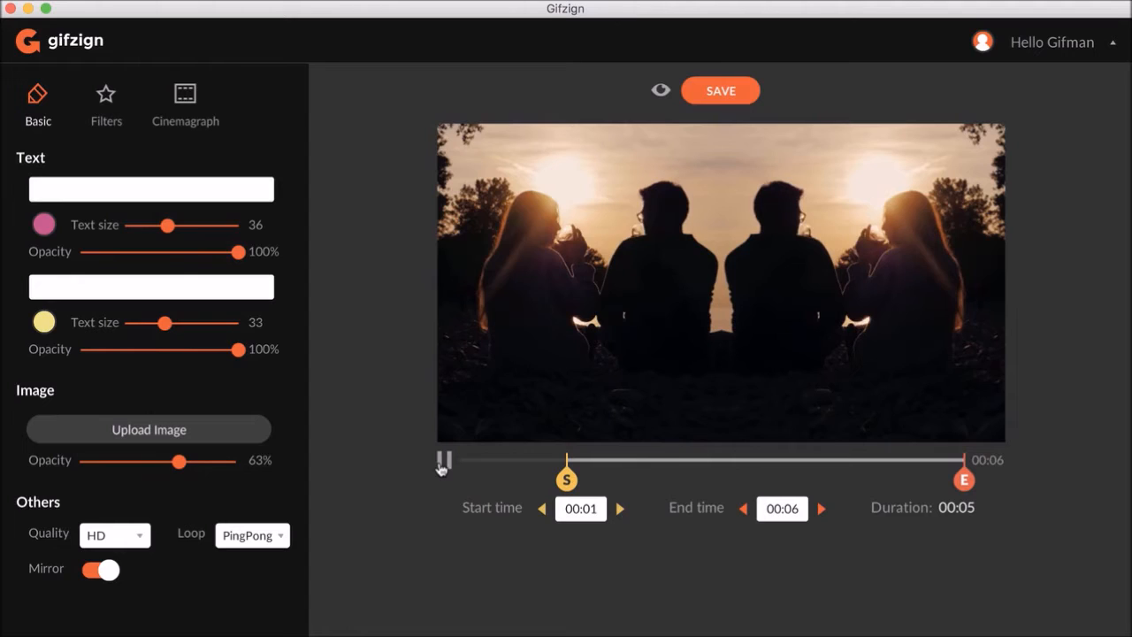
pyautogui.click(442, 465)
# - Set the quality to Vintage and preview the GIF
pyautogui.click(122, 536)
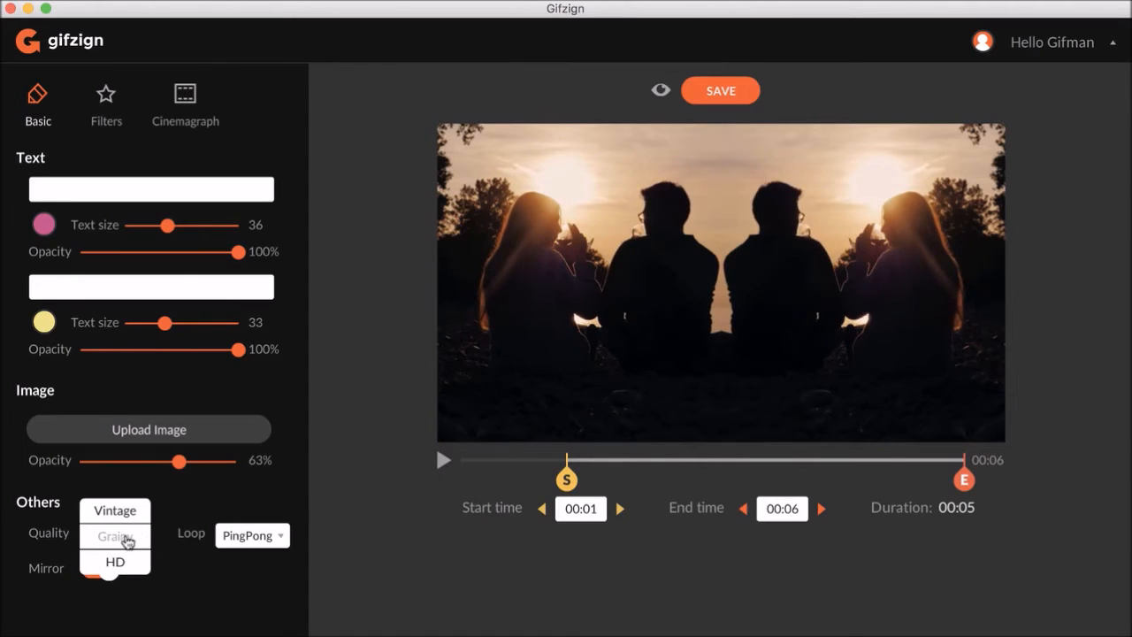
pyautogui.click(124, 517)
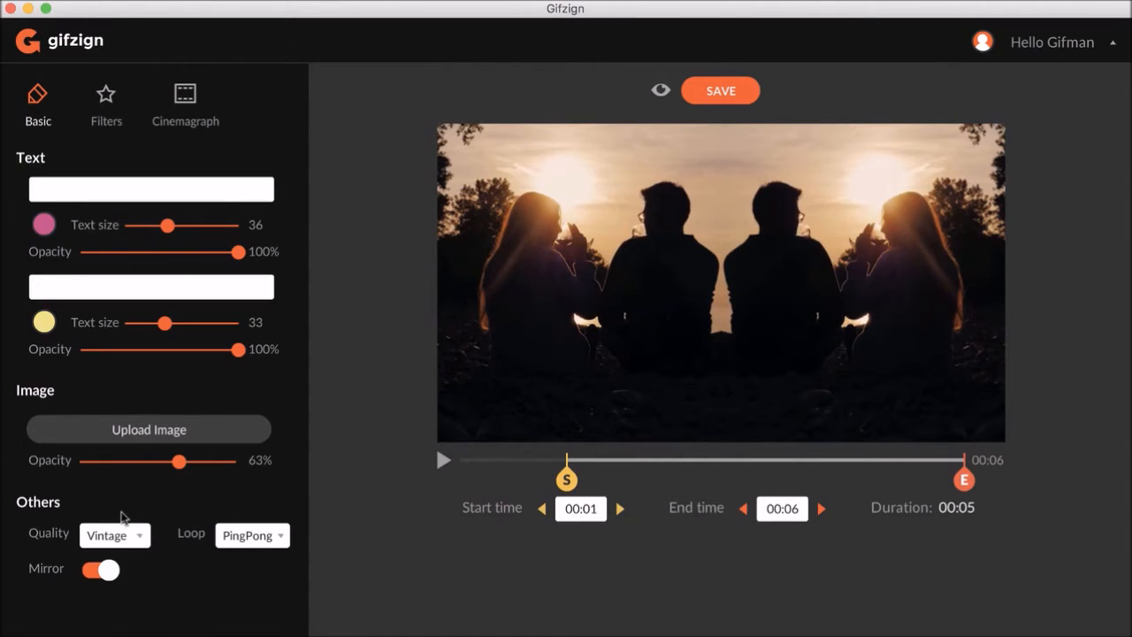
pyautogui.click(660, 92)
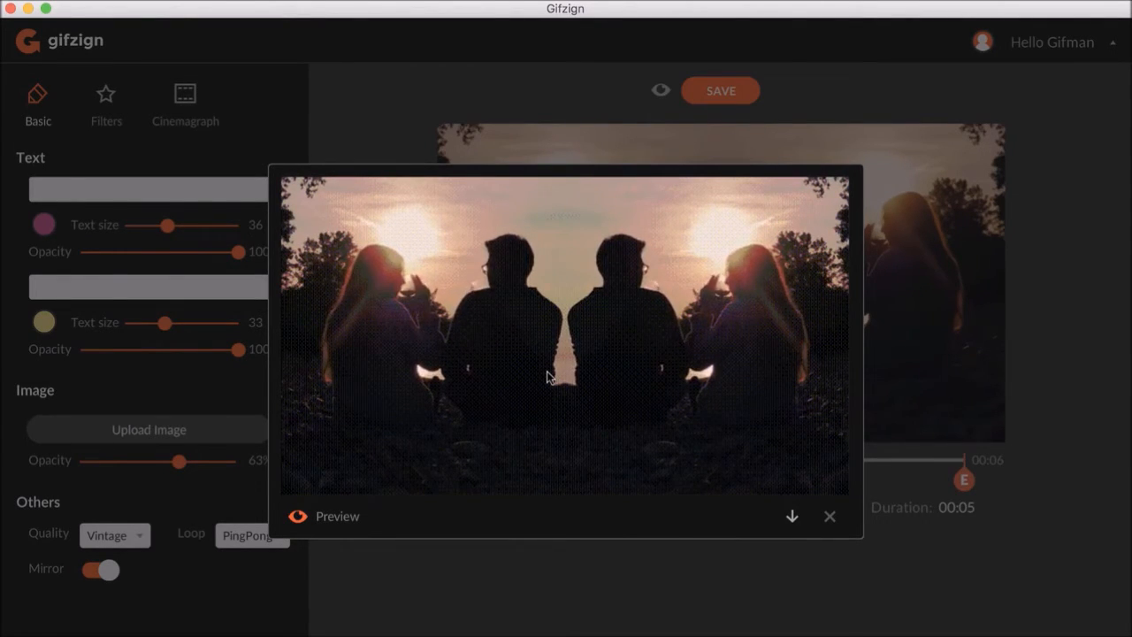
pyautogui.click(828, 518)
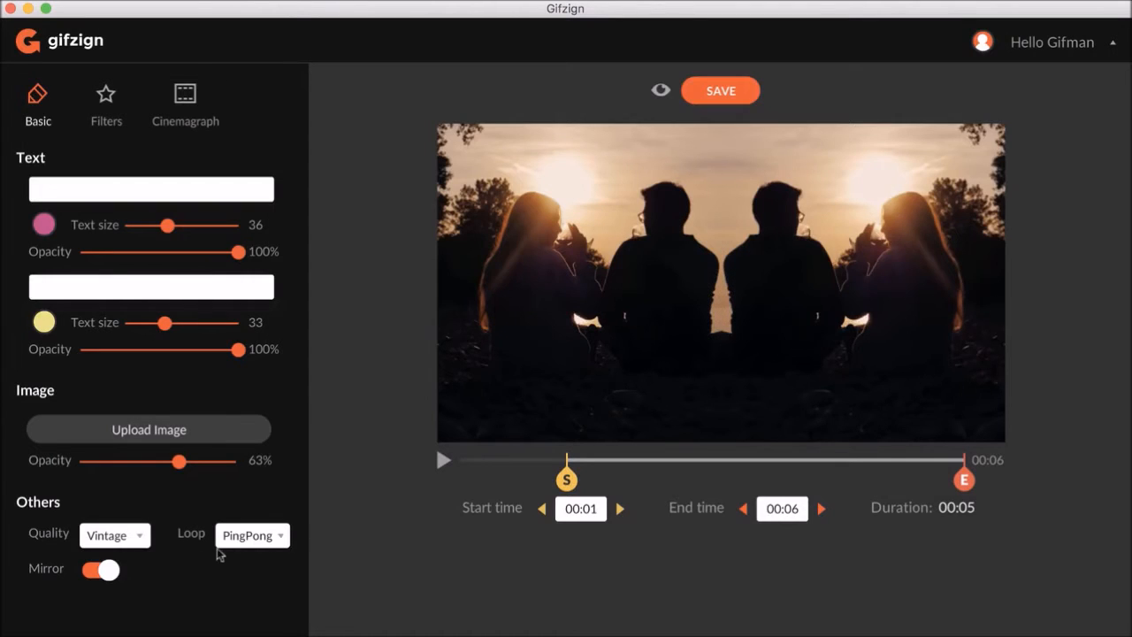
# - Turn the Mirror effect off
pyautogui.click(106, 569)
pyautogui.click(92, 571)
pyautogui.click(102, 573)
pyautogui.click(97, 570)
pyautogui.click(106, 568)
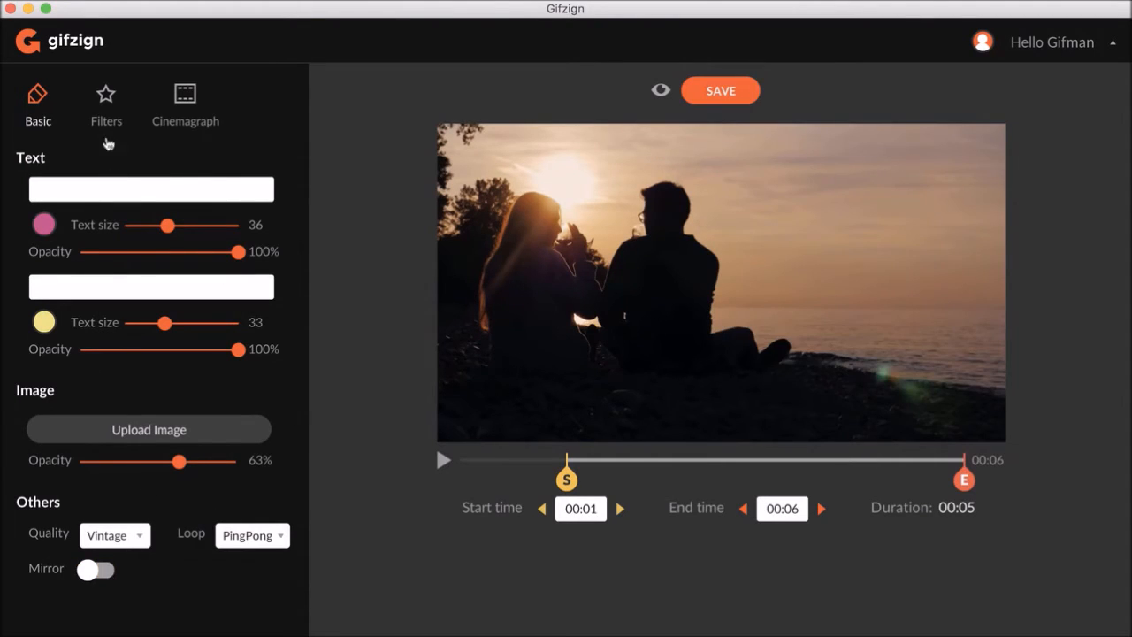
# - Try several color filters on the video, finishing with the original unfiltered look
pyautogui.click(105, 111)
pyautogui.click(161, 158)
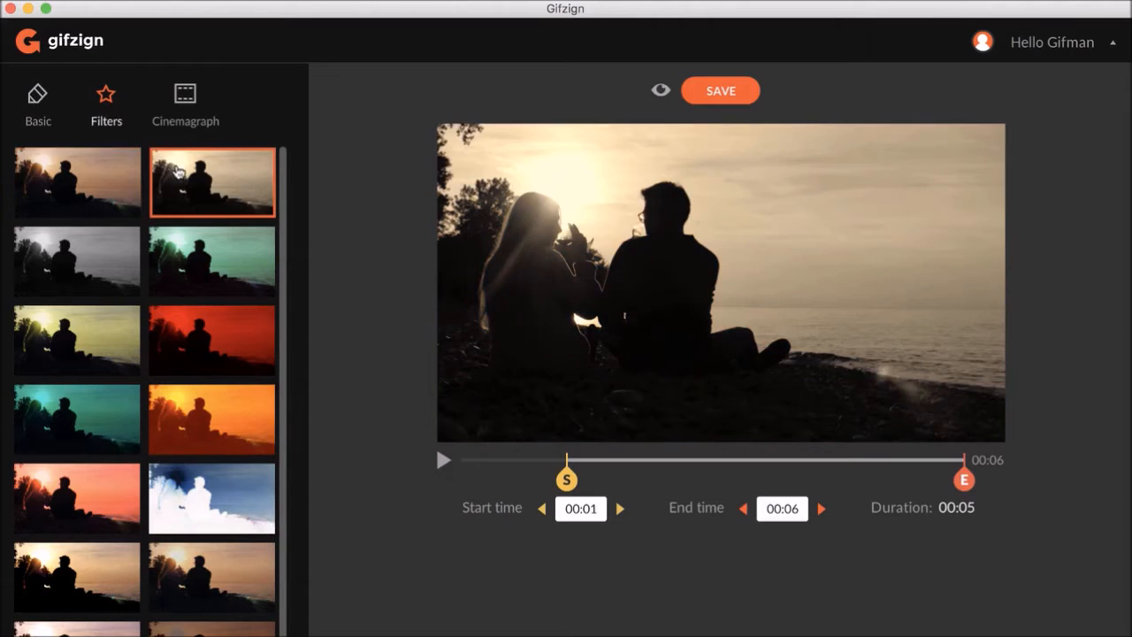
pyautogui.click(99, 251)
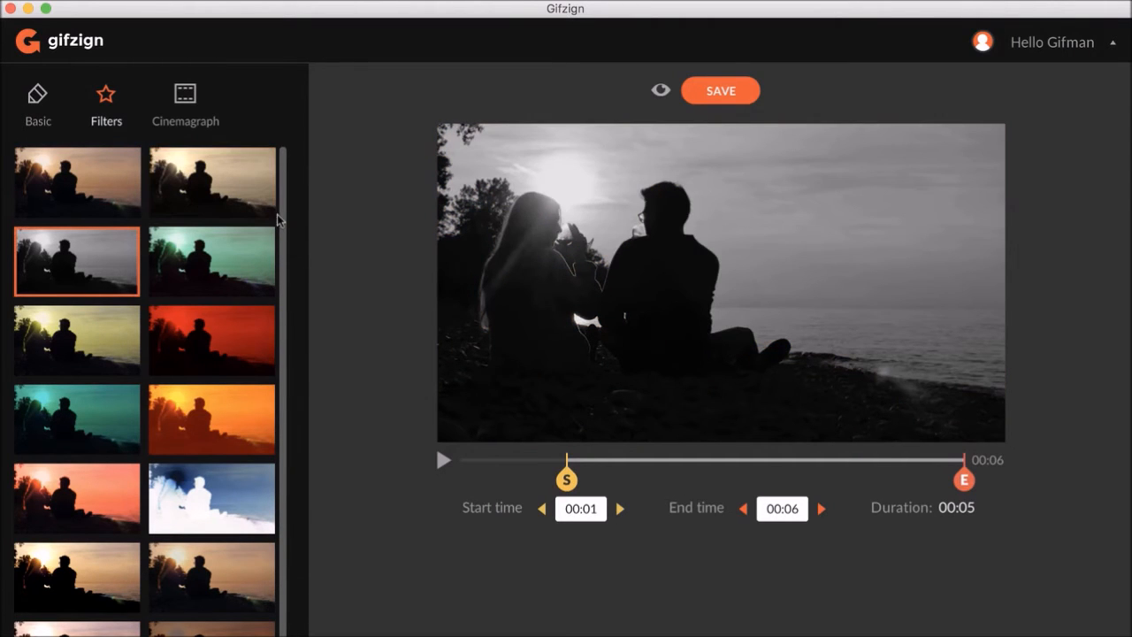
pyautogui.scroll(-1, 282, 224)
pyautogui.click(93, 491)
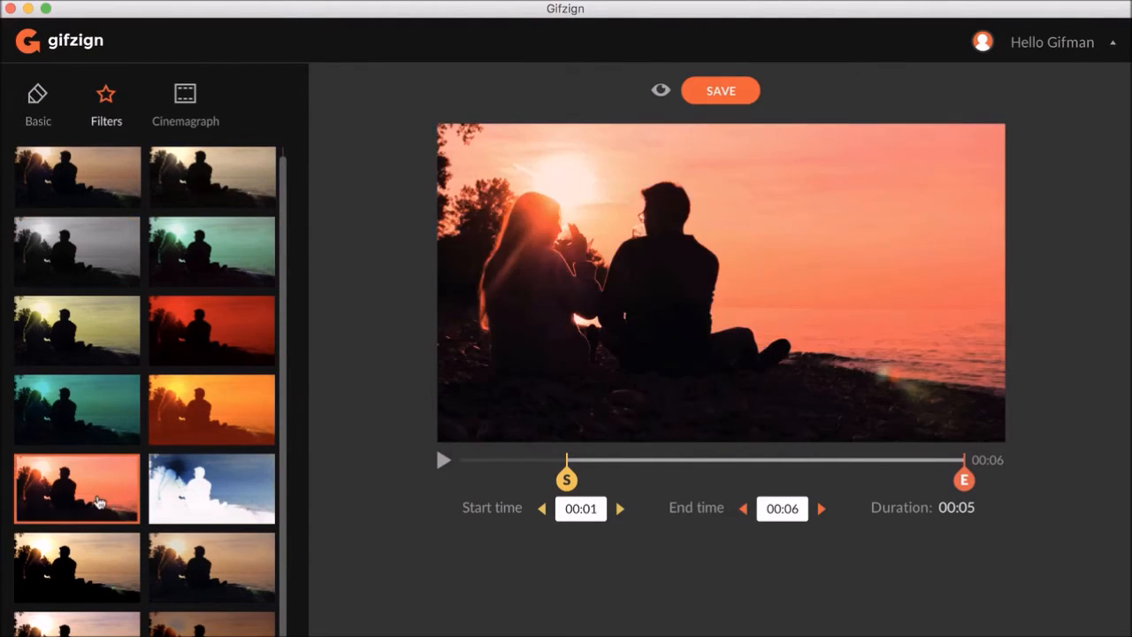
pyautogui.click(104, 566)
pyautogui.click(113, 522)
pyautogui.click(221, 570)
pyautogui.click(221, 624)
pyautogui.click(122, 624)
pyautogui.click(185, 566)
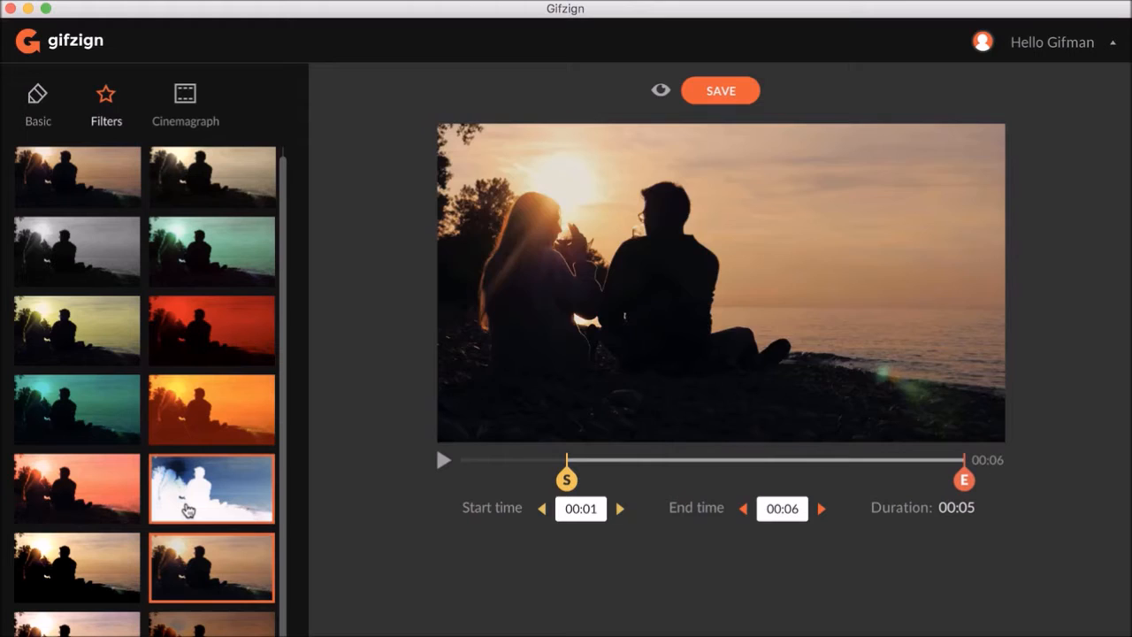
pyautogui.click(187, 509)
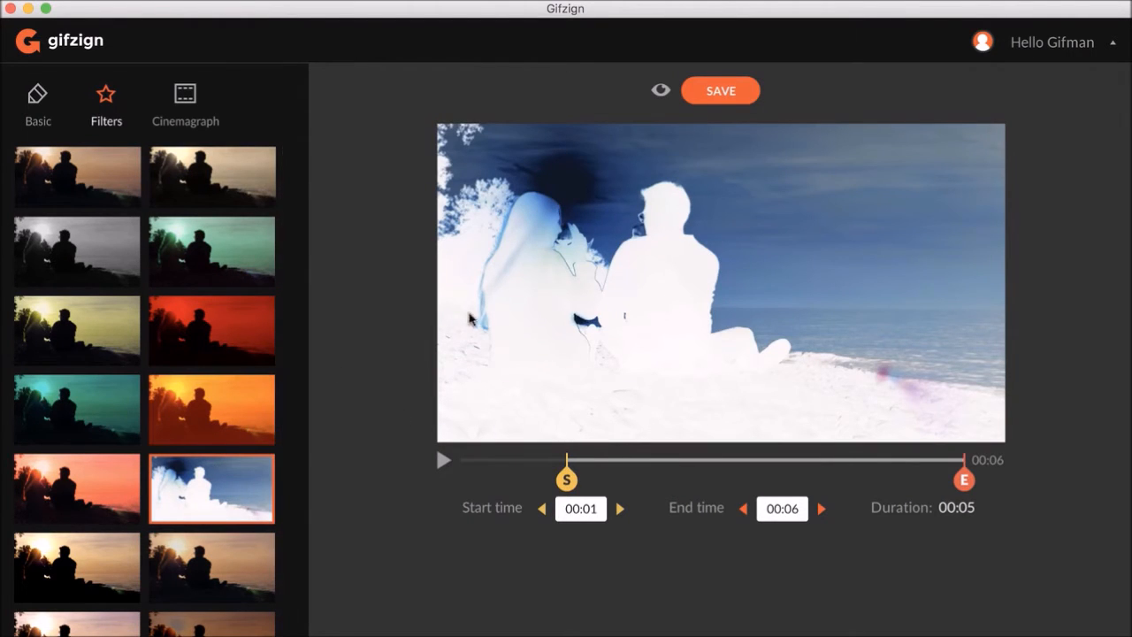
pyautogui.click(104, 494)
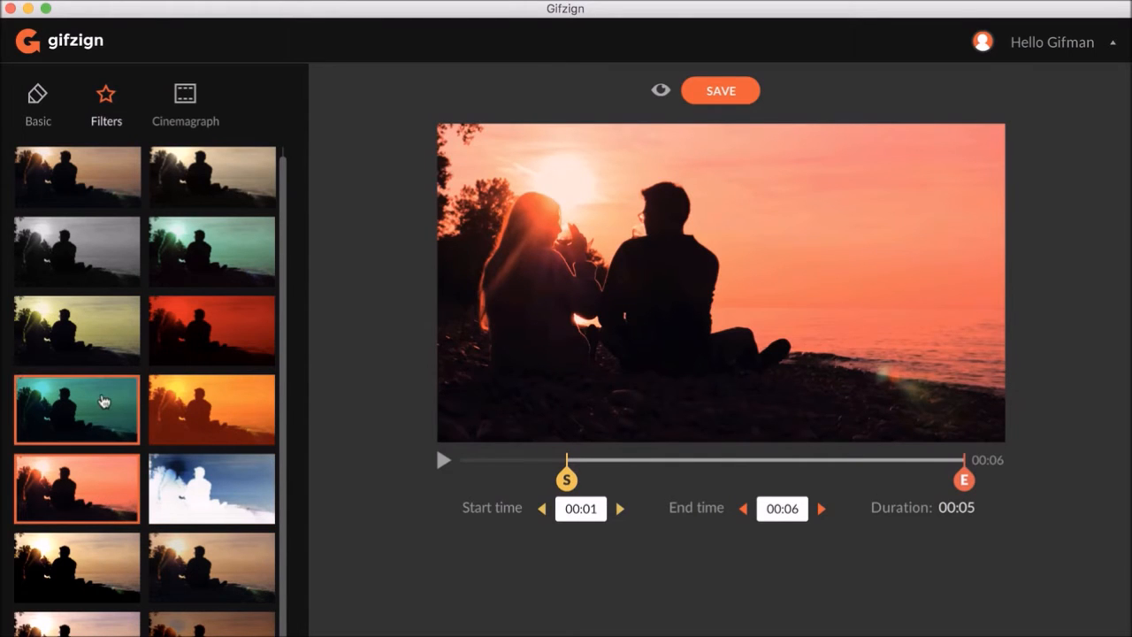
pyautogui.scroll(1, 101, 397)
pyautogui.click(66, 166)
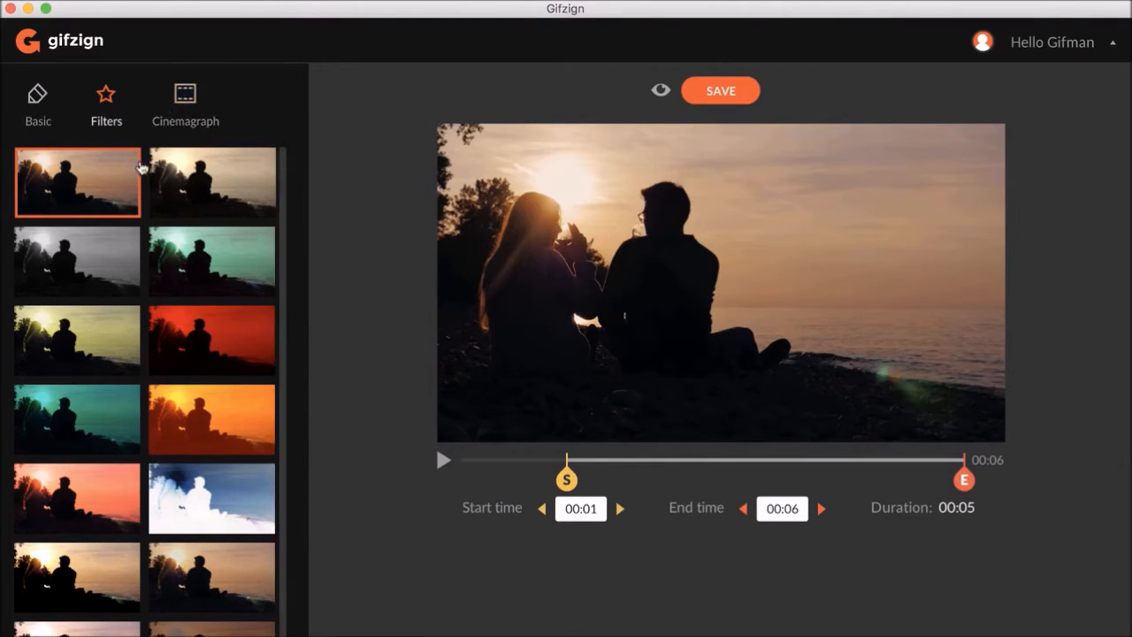
# - Open the Cinemagraph tools and move the start time to 00:02
pyautogui.click(185, 109)
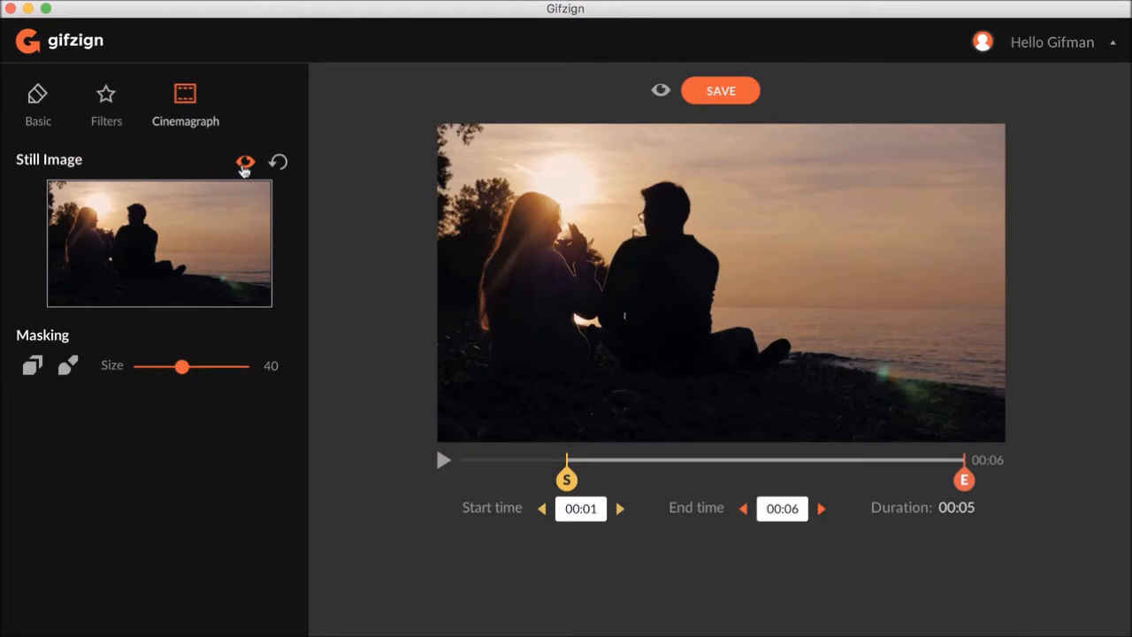
pyautogui.click(442, 460)
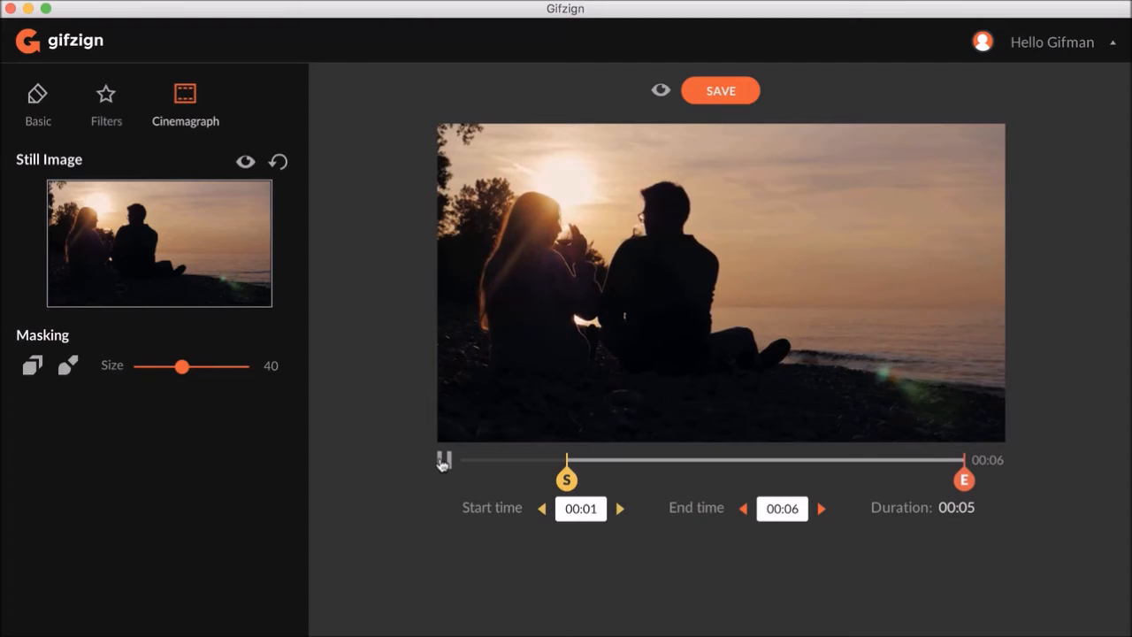
pyautogui.click(443, 461)
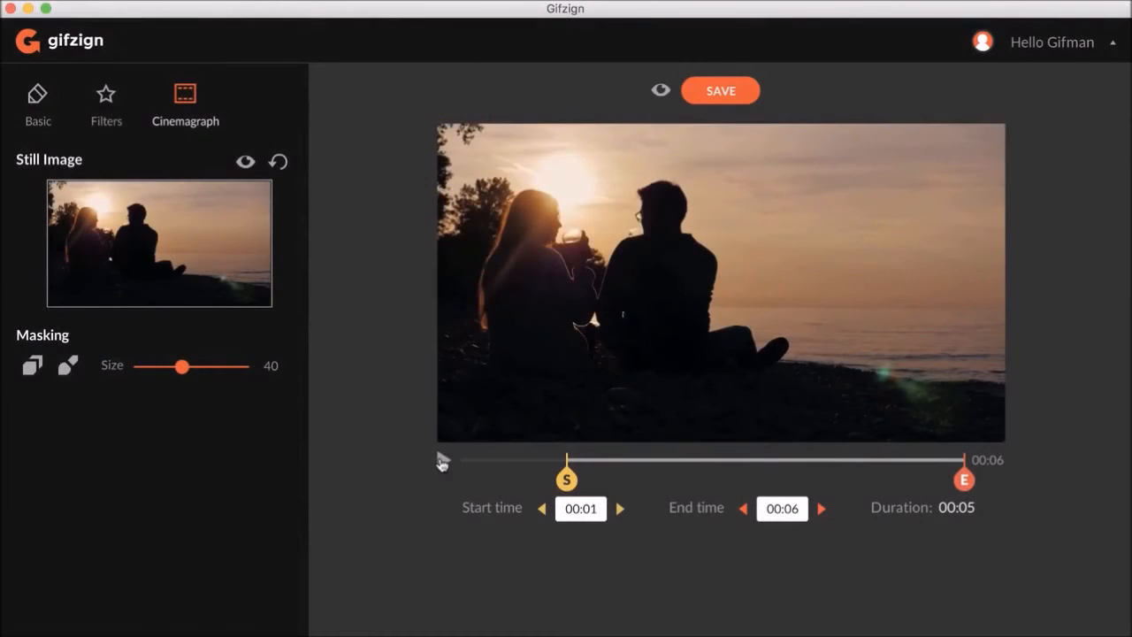
pyautogui.click(443, 461)
pyautogui.moveTo(566, 479); pyautogui.dragTo(665, 481)
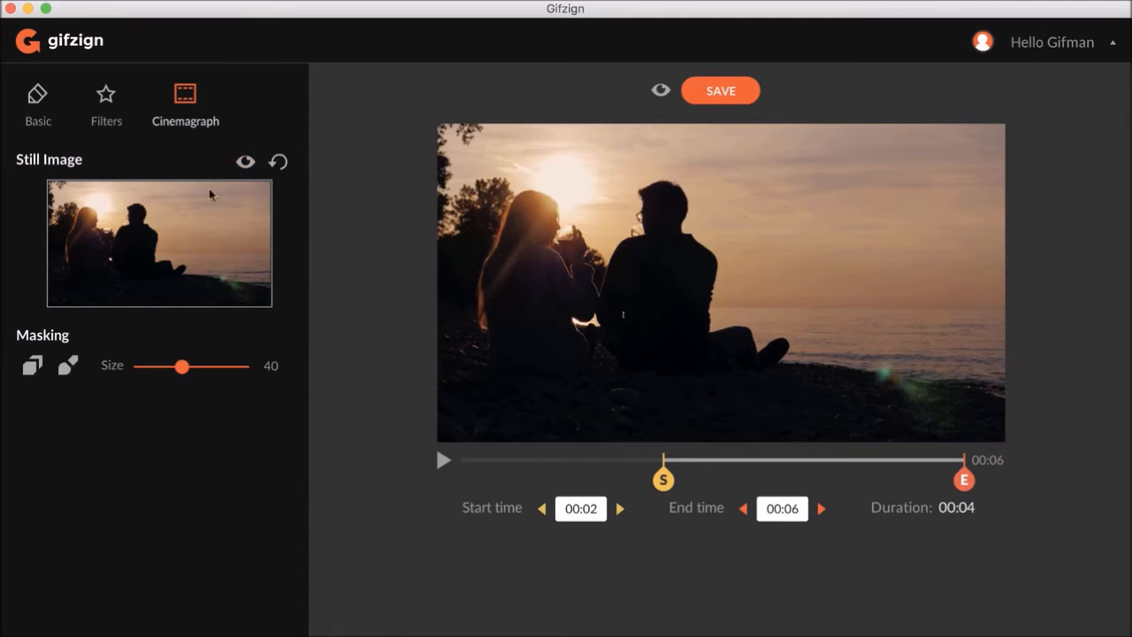
# - Show the still image and paint a mask over the sea to the right with brush size 35
pyautogui.click(245, 161)
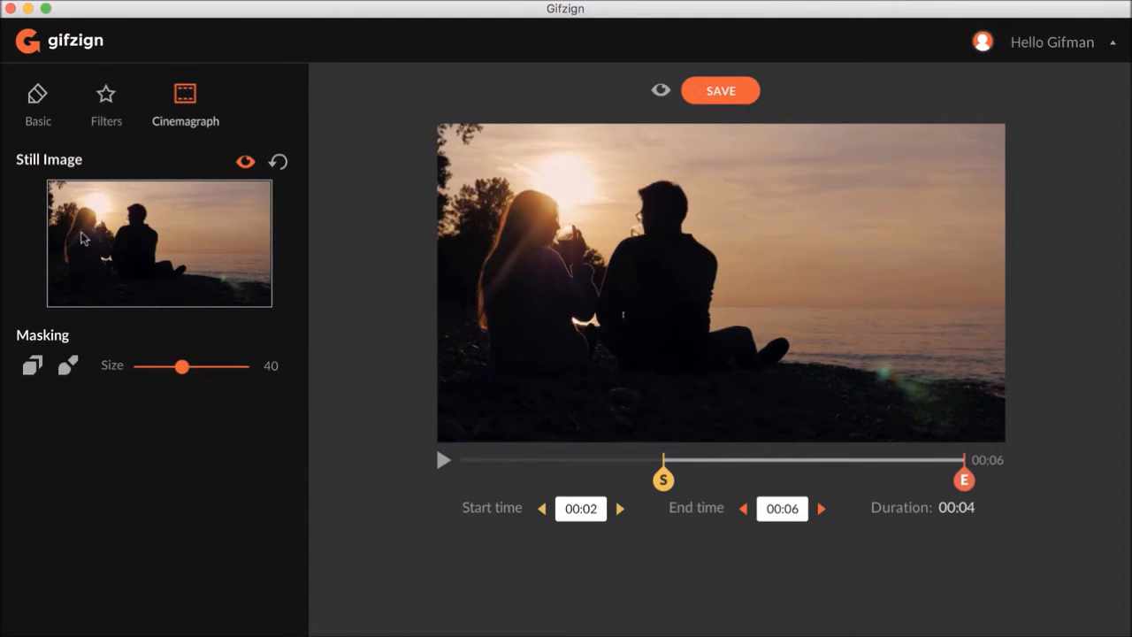
pyautogui.click(32, 365)
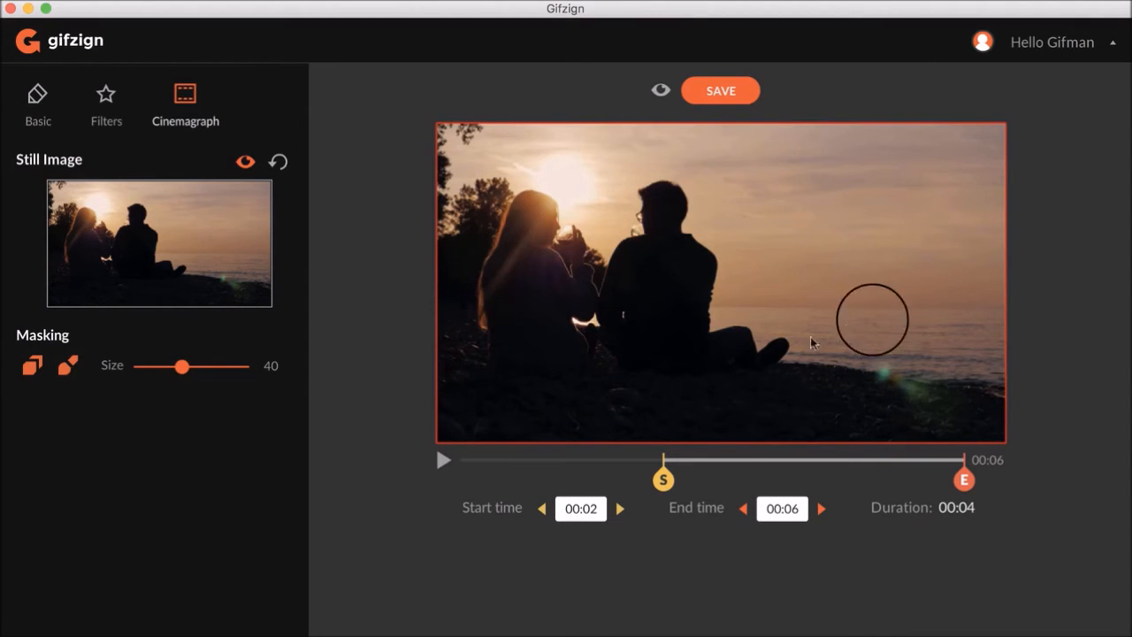
pyautogui.moveTo(182, 367)
pyautogui.mouseDown()
pyautogui.moveTo(151, 366)
pyautogui.moveTo(178, 372)
pyautogui.mouseUp()
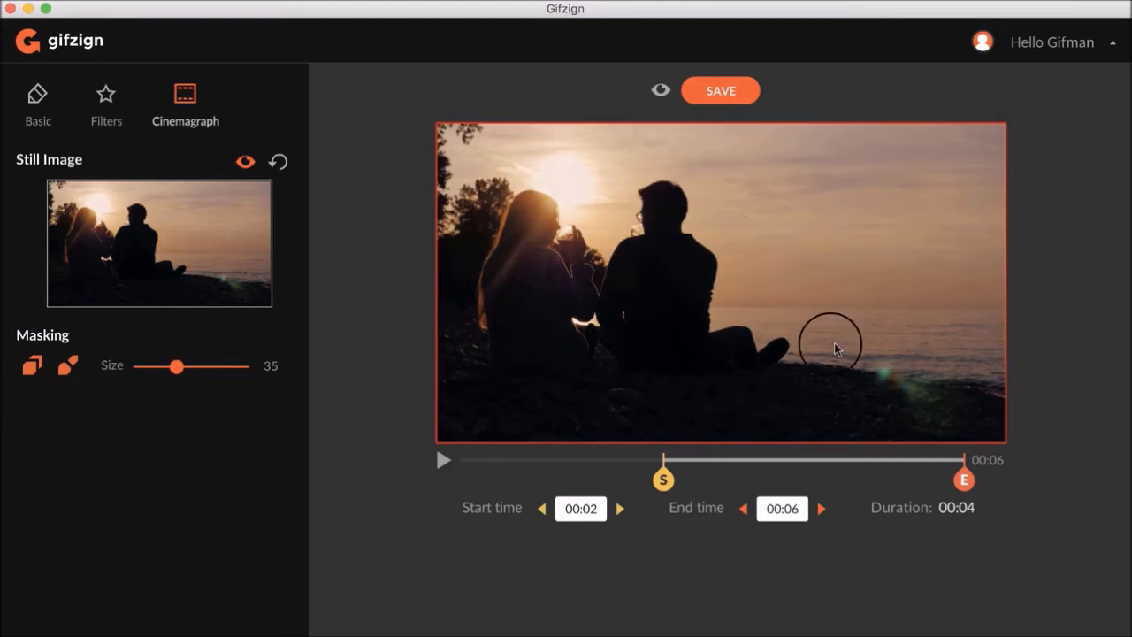
pyautogui.moveTo(873, 340)
pyautogui.mouseDown()
pyautogui.moveTo(1016, 363)
pyautogui.moveTo(991, 331)
pyautogui.moveTo(836, 331)
pyautogui.mouseUp()
# - Refine the sea mask along the couple's edge using brush sizes 13 and 6
pyautogui.moveTo(177, 365); pyautogui.dragTo(152, 365)
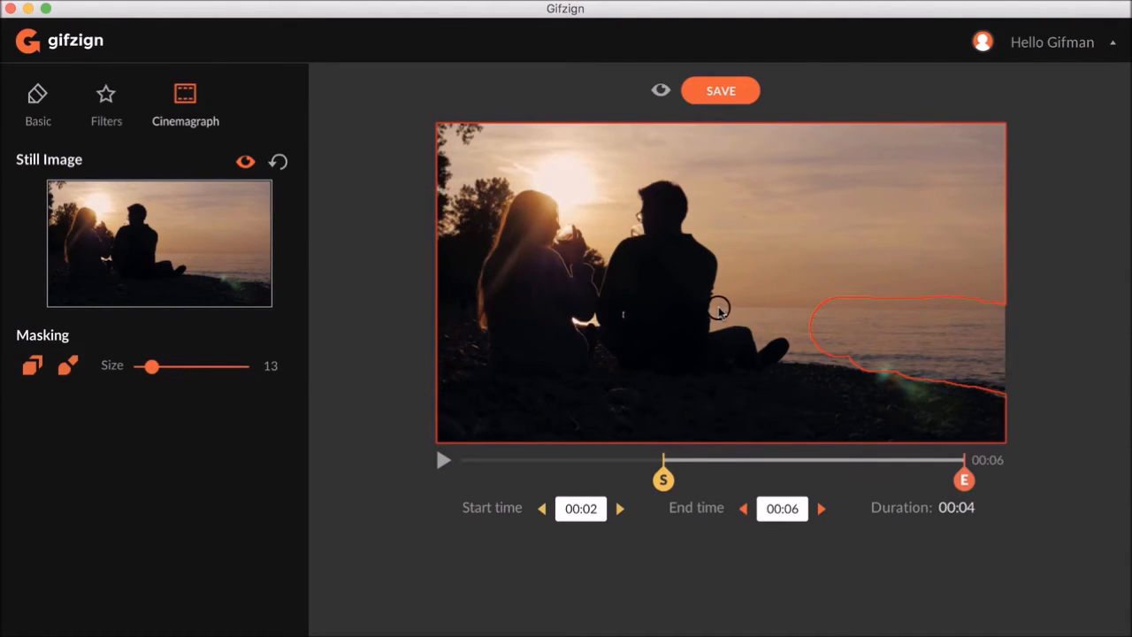
pyautogui.moveTo(721, 315)
pyautogui.mouseDown()
pyautogui.moveTo(764, 328)
pyautogui.moveTo(801, 326)
pyautogui.moveTo(803, 347)
pyautogui.moveTo(875, 358)
pyautogui.mouseUp()
pyautogui.moveTo(154, 370); pyautogui.dragTo(147, 373)
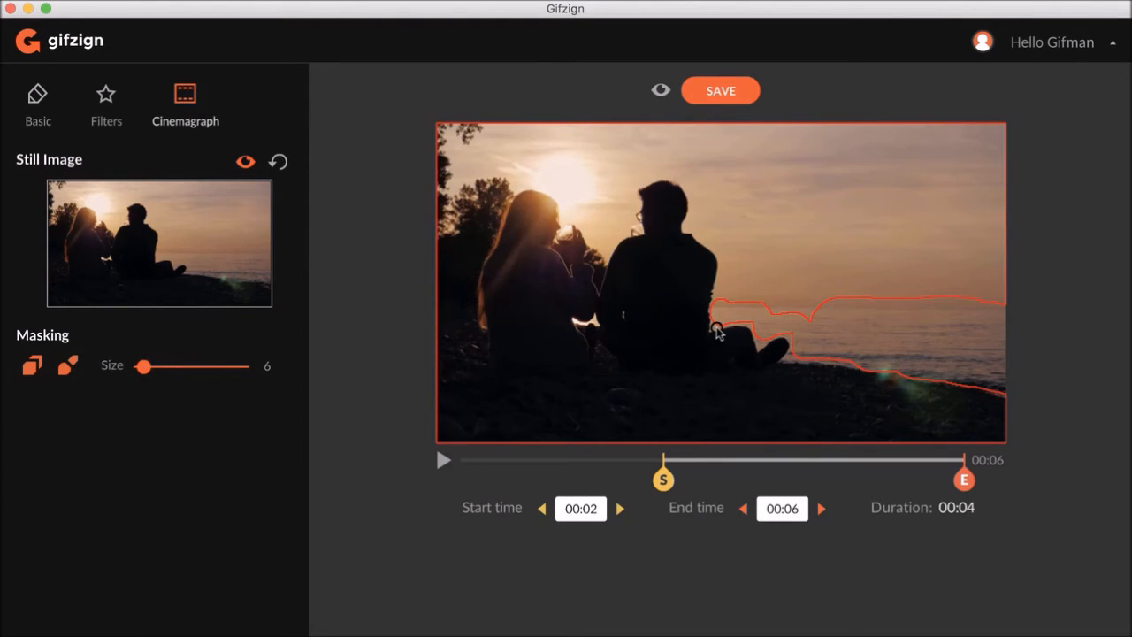
pyautogui.moveTo(718, 325)
pyautogui.mouseDown()
pyautogui.moveTo(760, 325)
pyautogui.moveTo(762, 343)
pyautogui.moveTo(792, 332)
pyautogui.mouseUp()
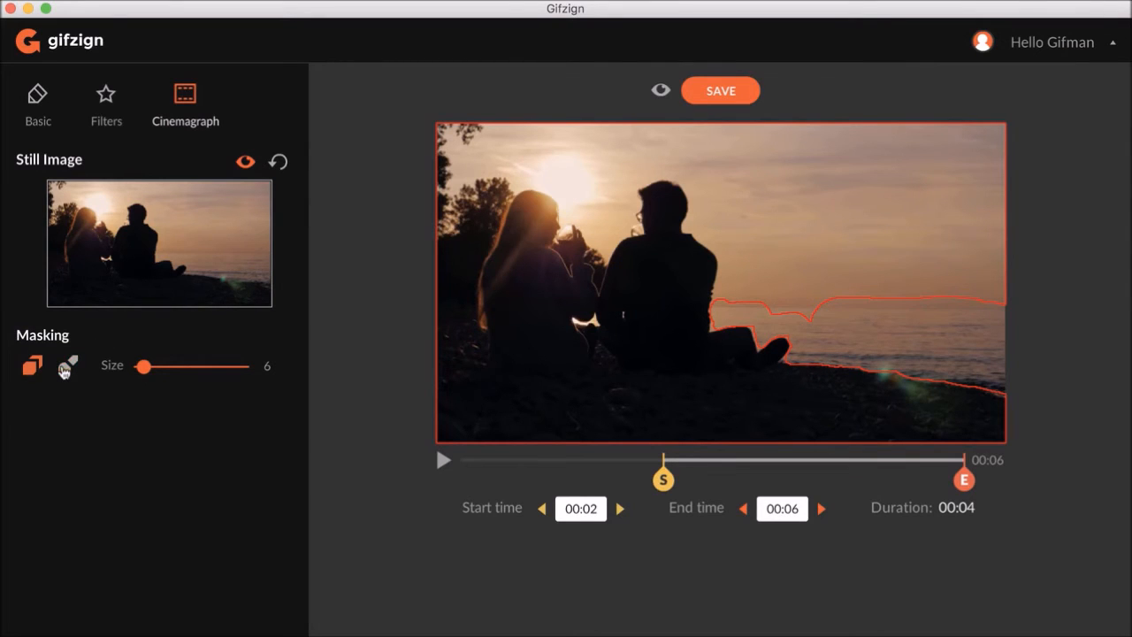
# - Exit the mask brush and play the cinemagraph to review it
pyautogui.click(32, 368)
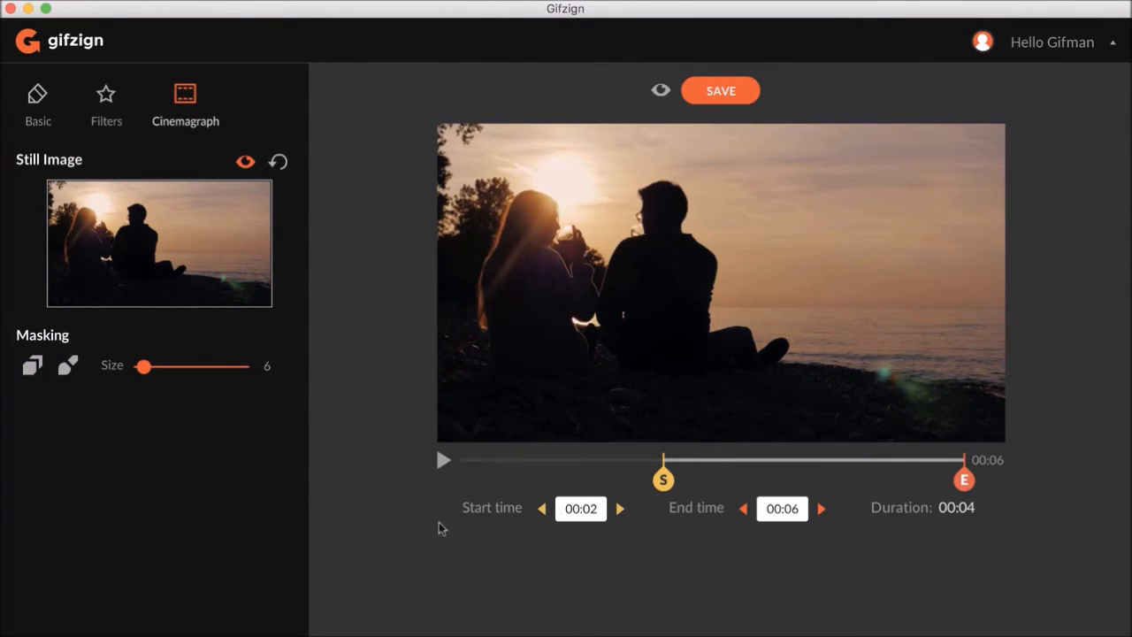
pyautogui.click(443, 462)
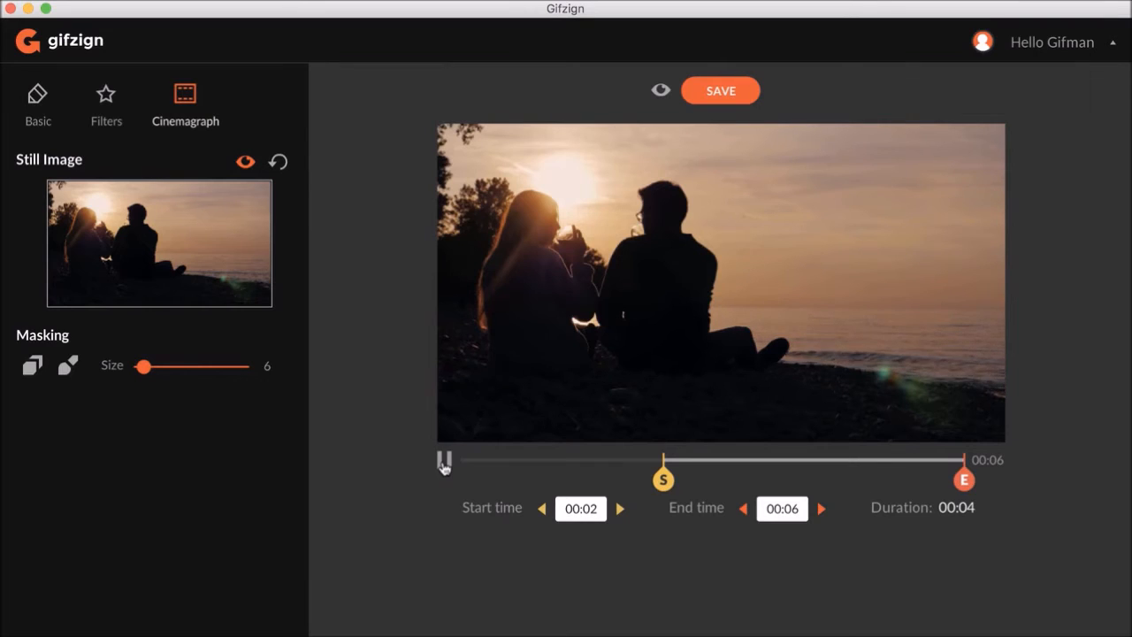
pyautogui.click(443, 462)
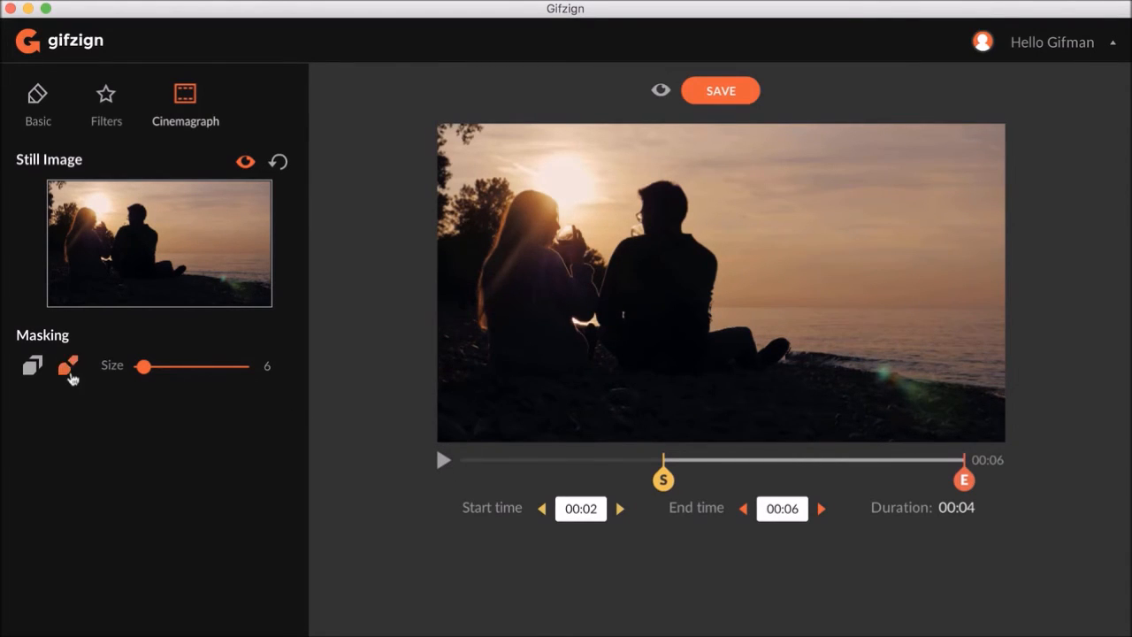
# - Show the sea mask outline and preview the cinemagraph GIF, then close the preview
pyautogui.click(34, 367)
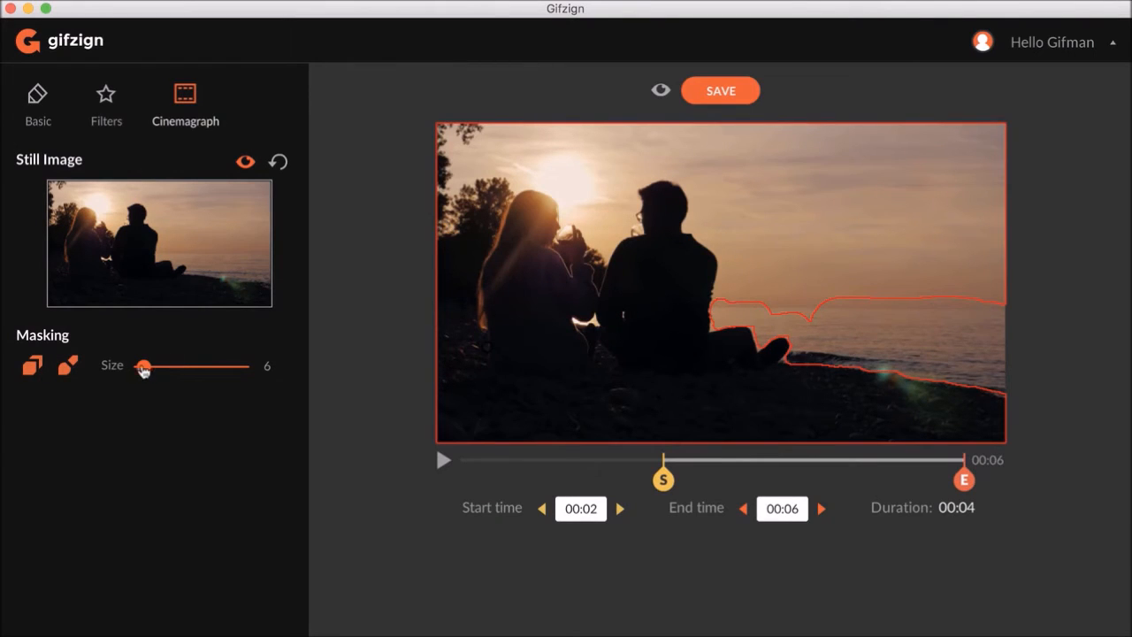
pyautogui.moveTo(143, 370); pyautogui.dragTo(139, 372)
pyautogui.click(661, 91)
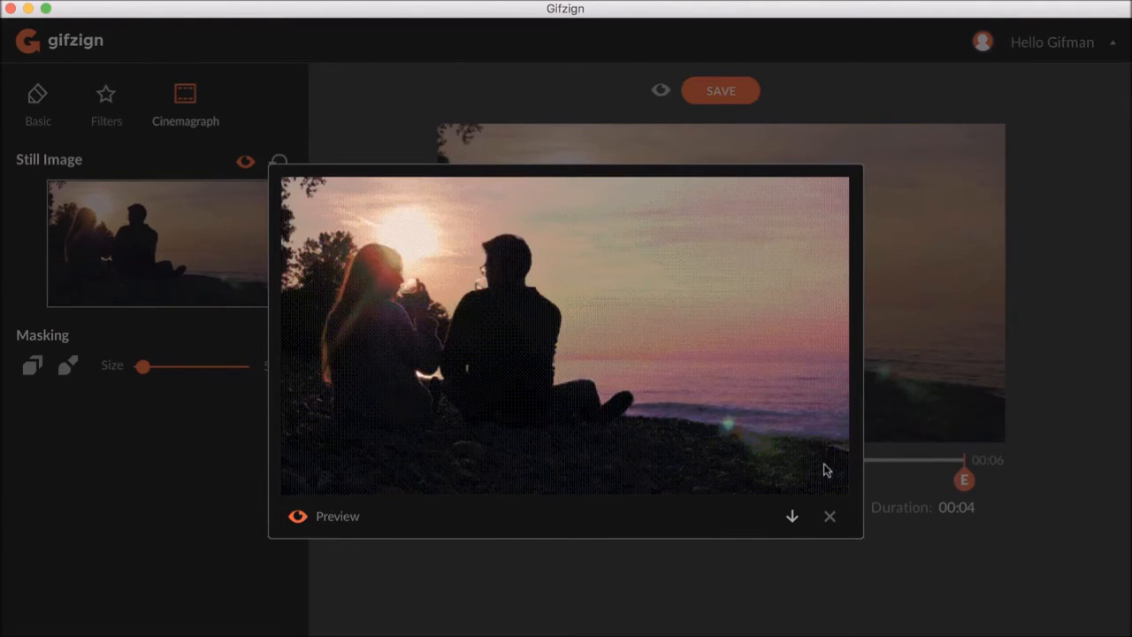
pyautogui.click(831, 517)
# - Add the caption DRINKING WINE in the first text field of the Basic settings
pyautogui.click(49, 101)
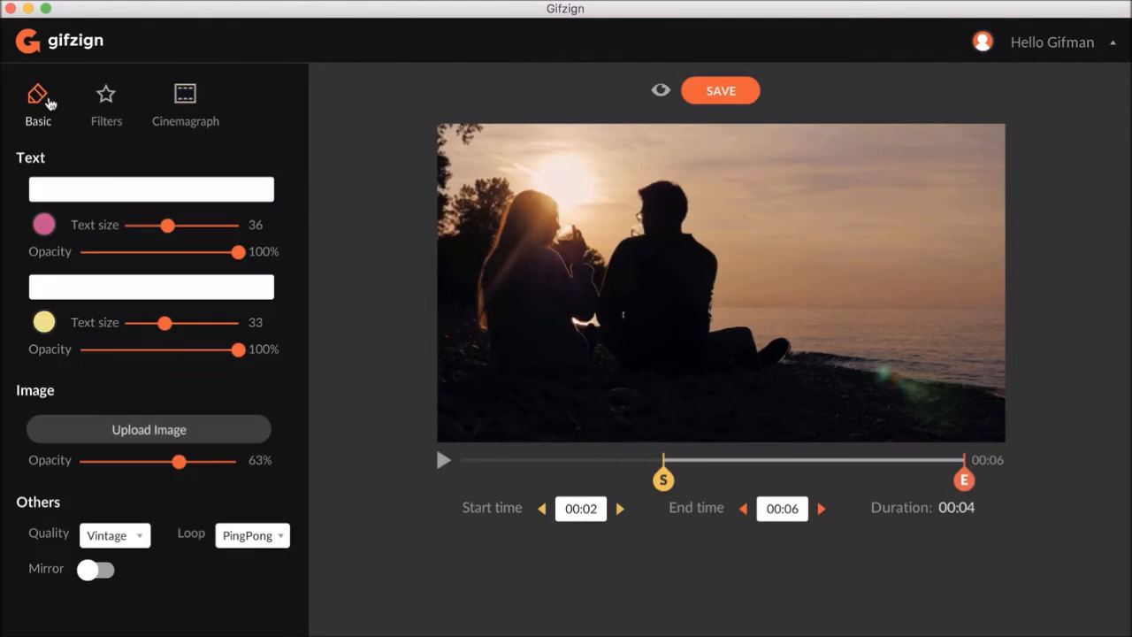
pyautogui.click(89, 182)
pyautogui.write('DRINKING WINE')
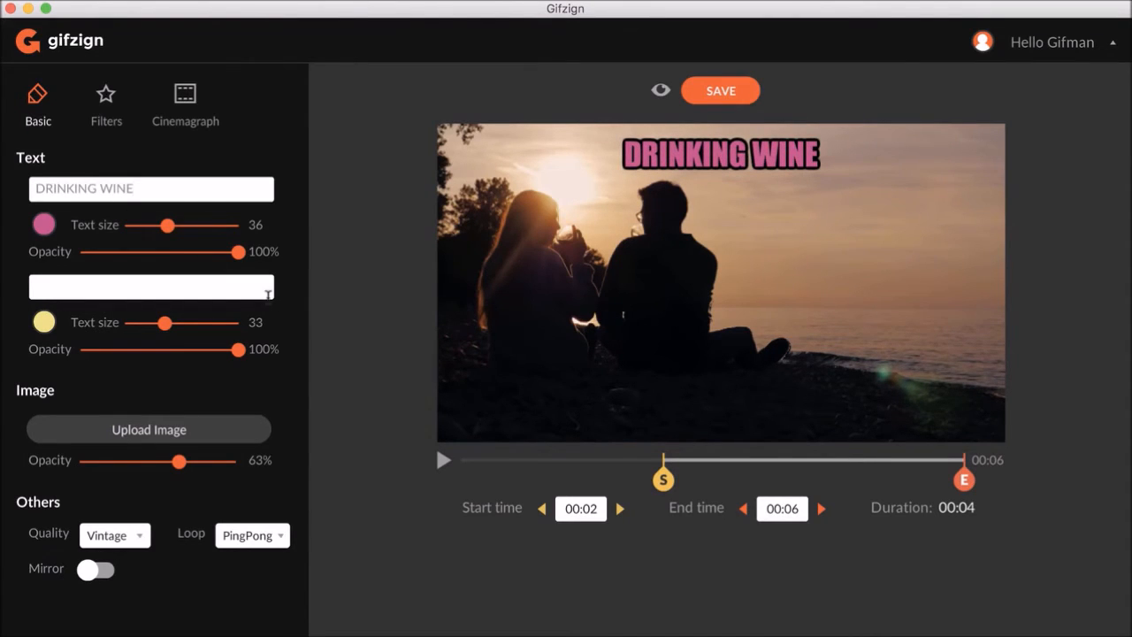
# - Upload logo-white (2).png as the image overlay, found by searching for logo, and place it at the video's lower left
pyautogui.click(179, 424)
pyautogui.click(585, 242)
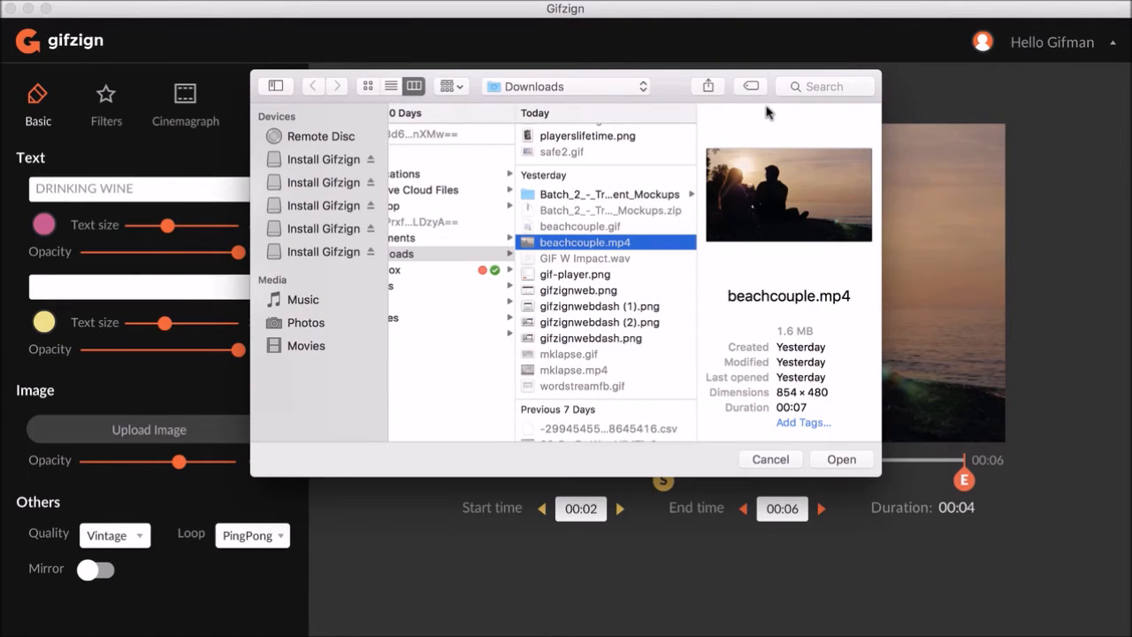
pyautogui.click(796, 86)
pyautogui.write('l')
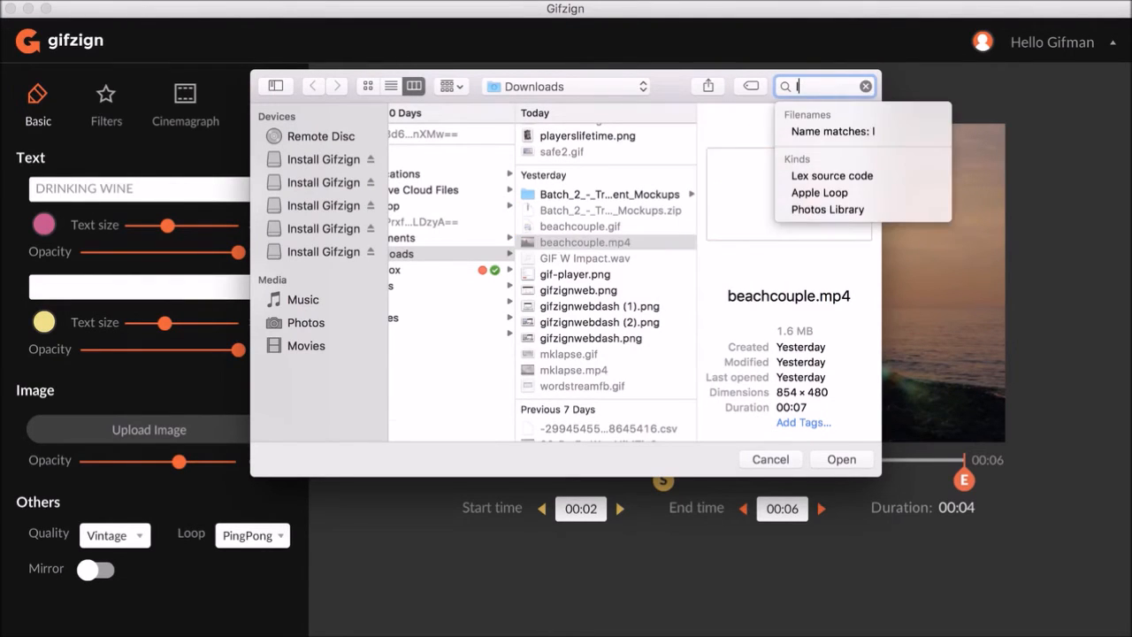
pyautogui.write('ogo')
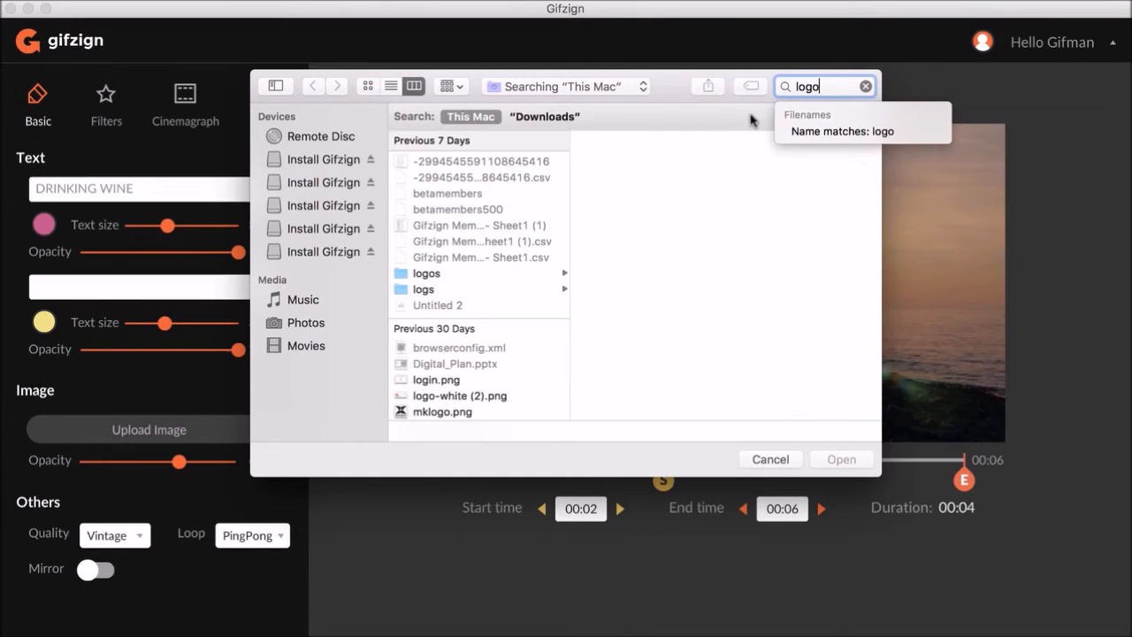
pyautogui.doubleClick(470, 220)
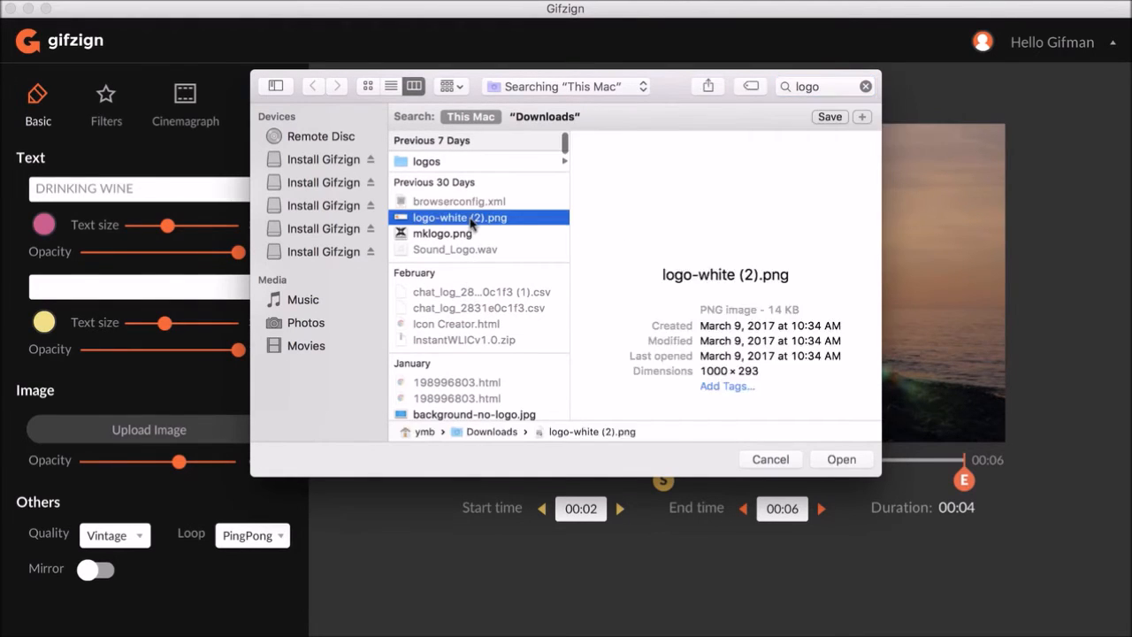
pyautogui.moveTo(437, 201); pyautogui.dragTo(798, 302)
pyautogui.moveTo(870, 338); pyautogui.dragTo(534, 399)
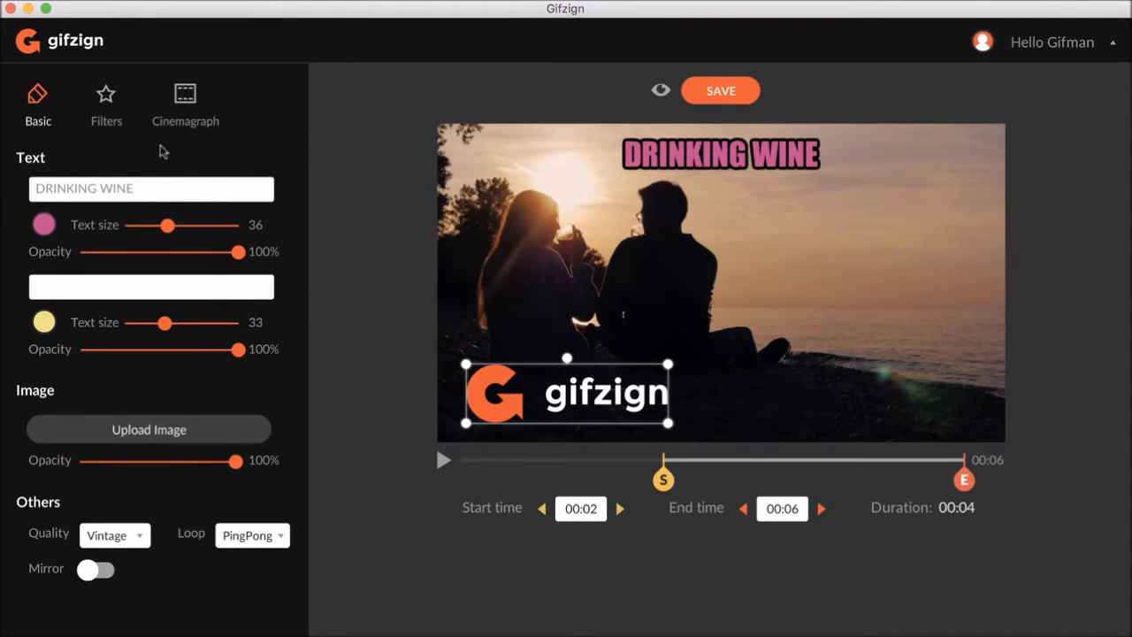
pyautogui.click(110, 118)
pyautogui.click(212, 196)
pyautogui.click(121, 186)
# - Preview the captioned GIF with the logo, review the Cinemagraph and Basic settings, and save the GIF
pyautogui.click(659, 92)
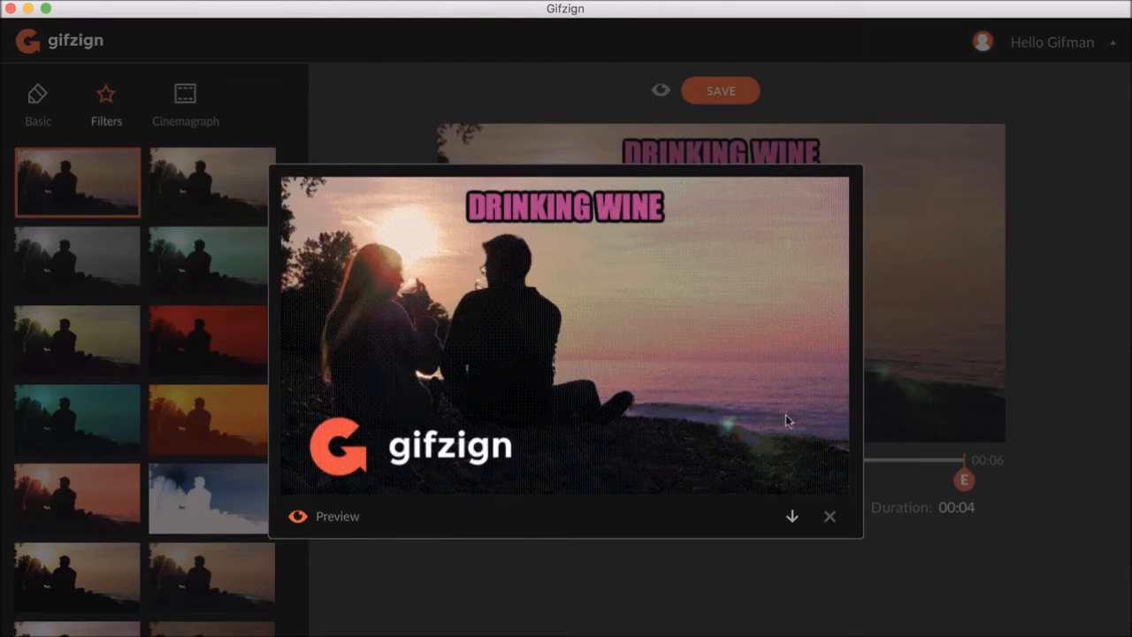
pyautogui.click(829, 515)
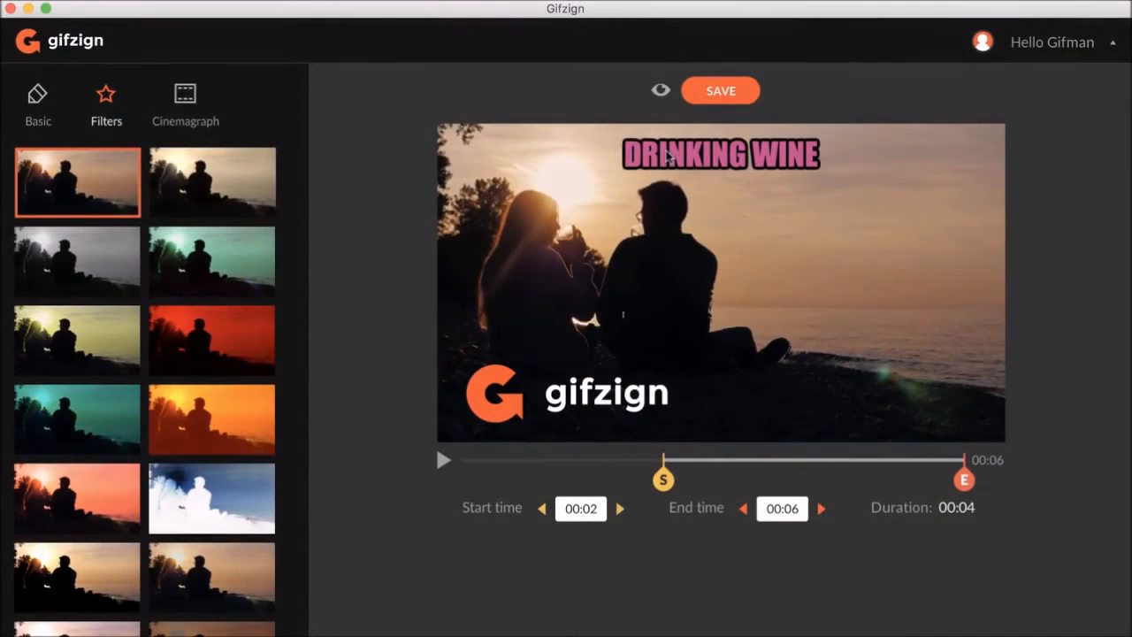
pyautogui.click(185, 95)
pyautogui.click(40, 95)
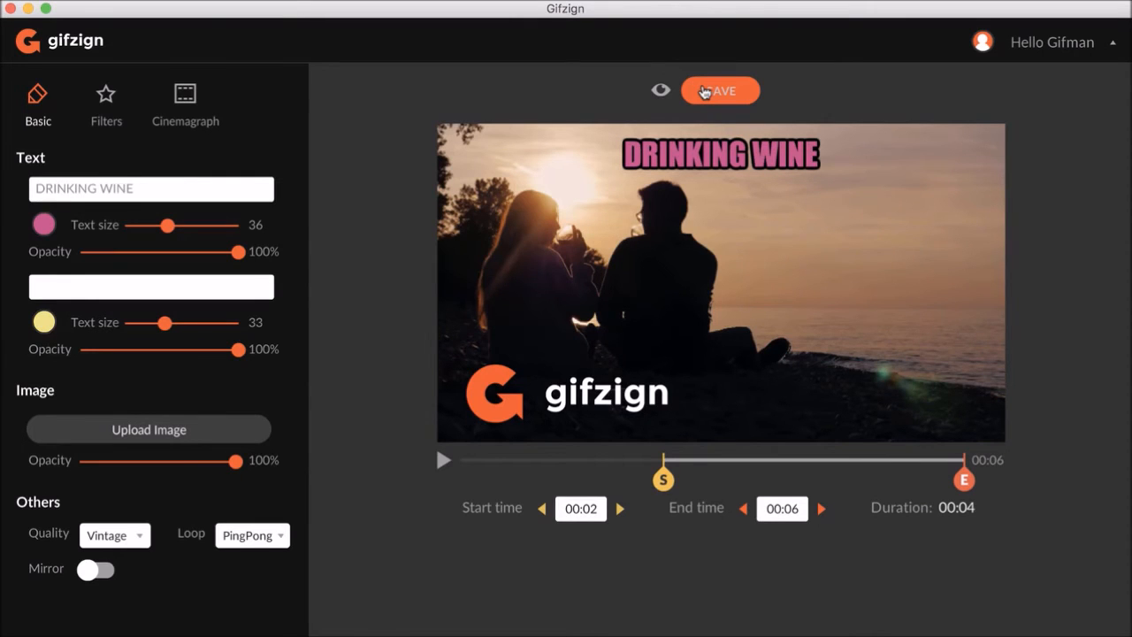
pyautogui.click(704, 92)
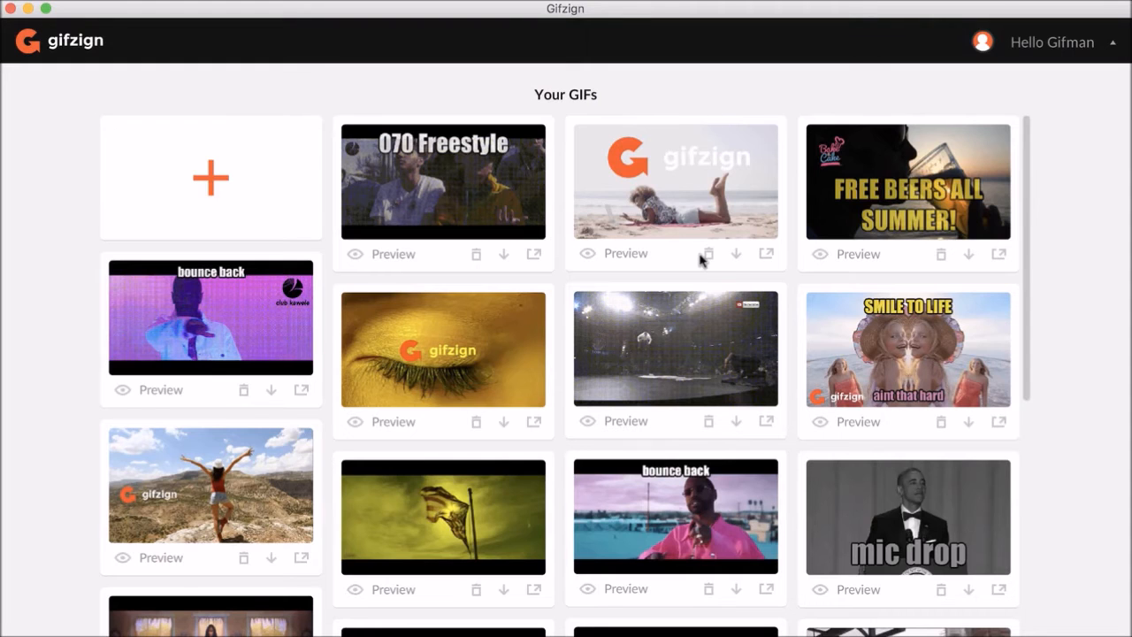
pyautogui.scroll(-5, 701, 259)
pyautogui.scroll(-1, 701, 262)
pyautogui.scroll(-5, 702, 259)
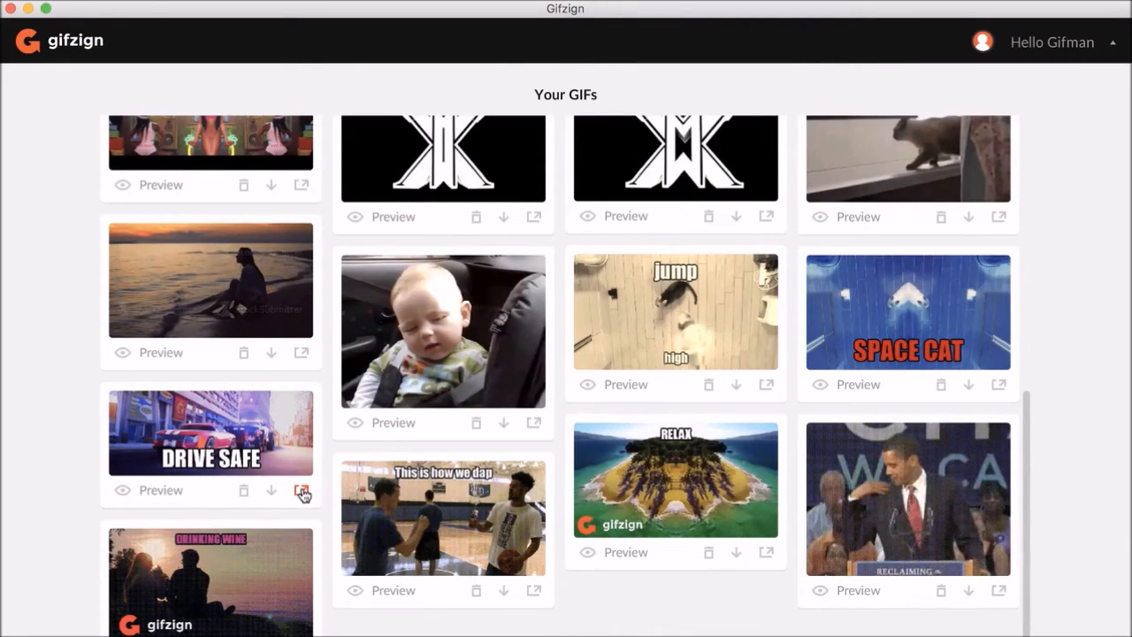
pyautogui.click(271, 490)
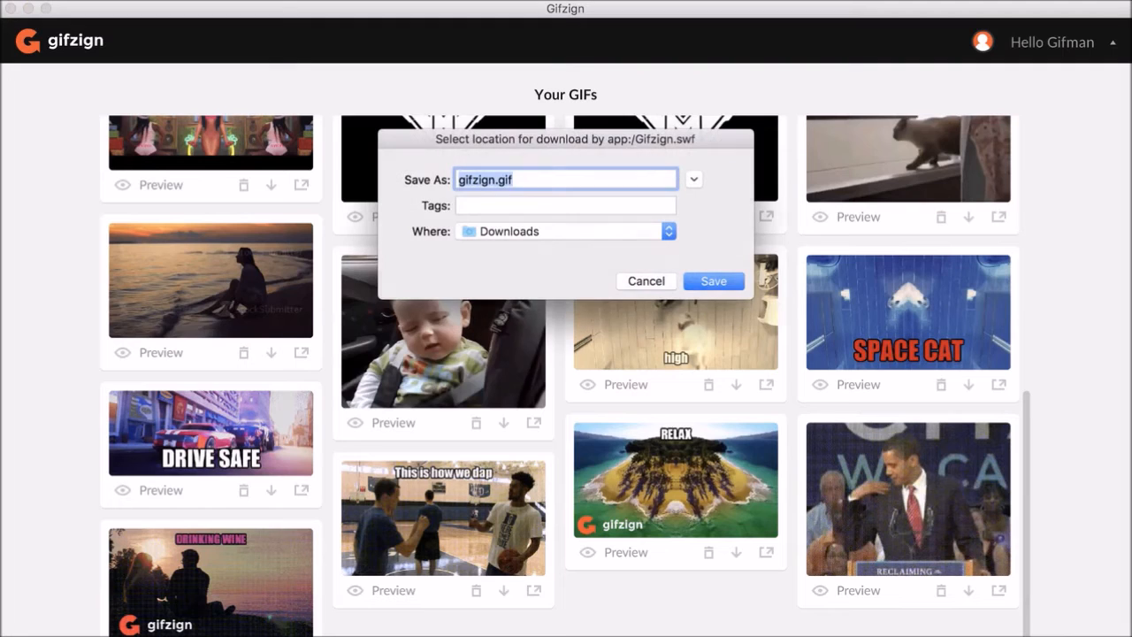
pyautogui.click(648, 283)
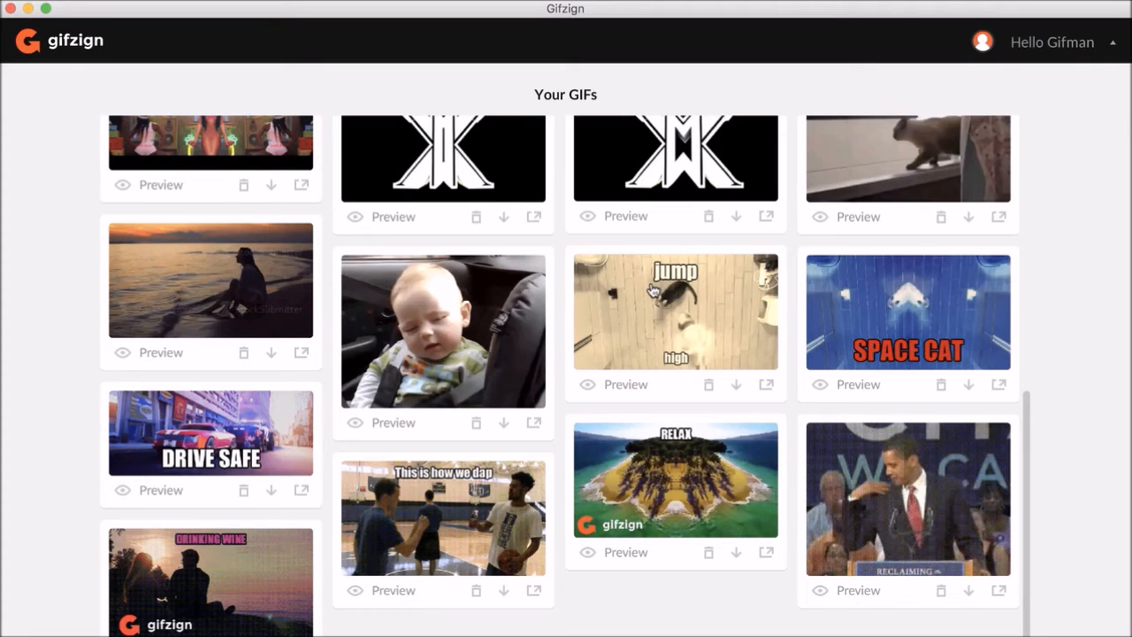
# - Open the mockups for the DRIVE SAFE GIF and try several device frames, ending on the iMac
pyautogui.click(300, 492)
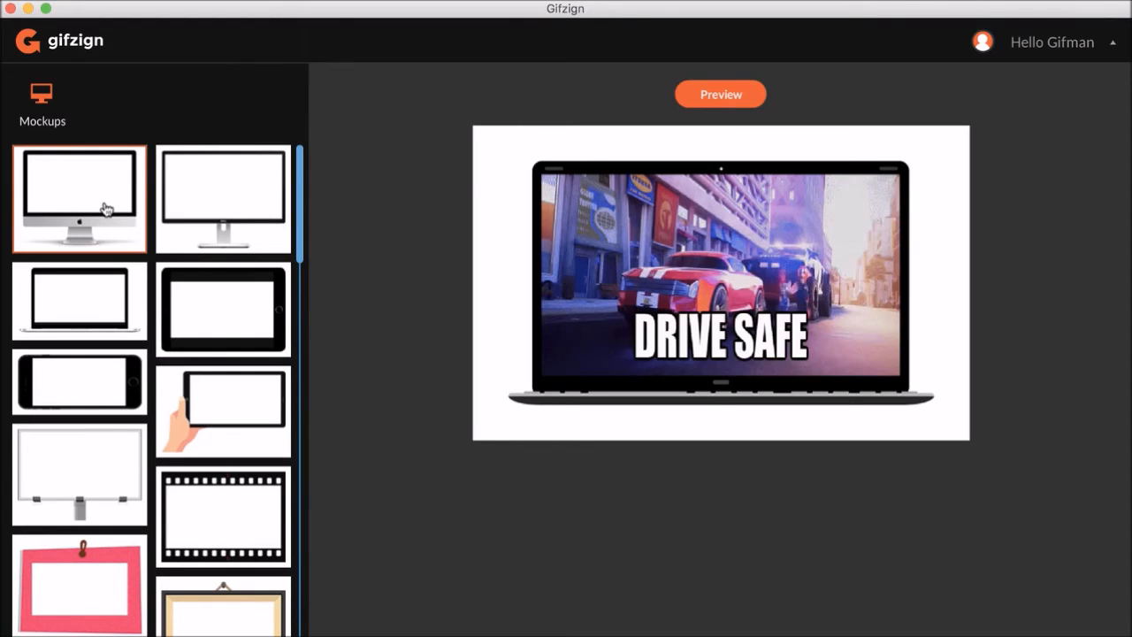
pyautogui.click(203, 210)
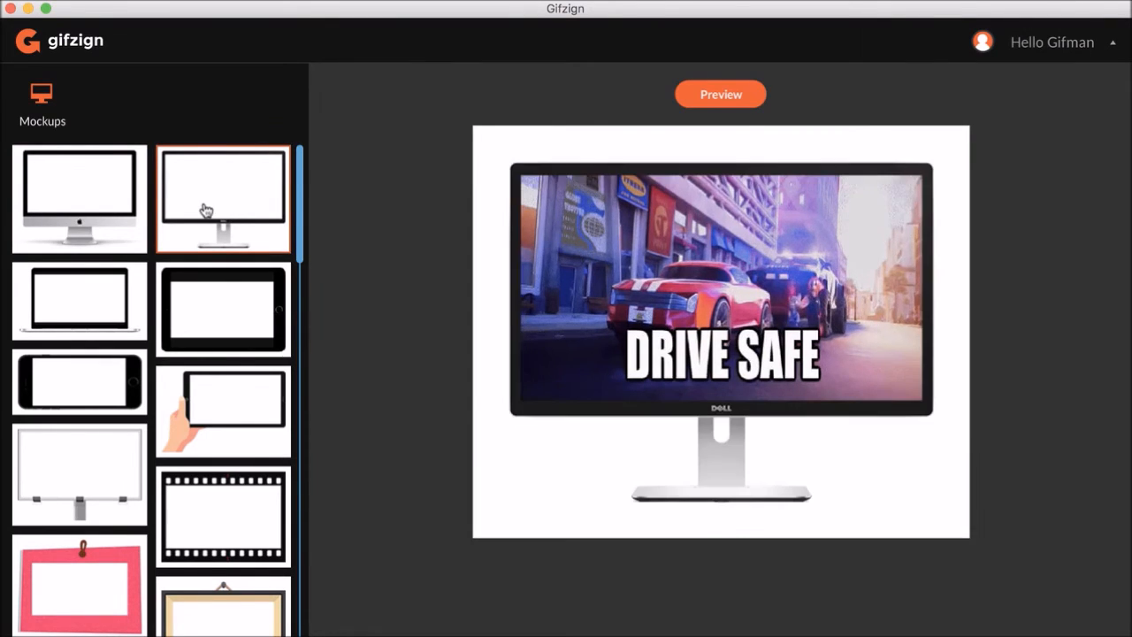
pyautogui.click(117, 212)
pyautogui.click(111, 304)
pyautogui.click(197, 304)
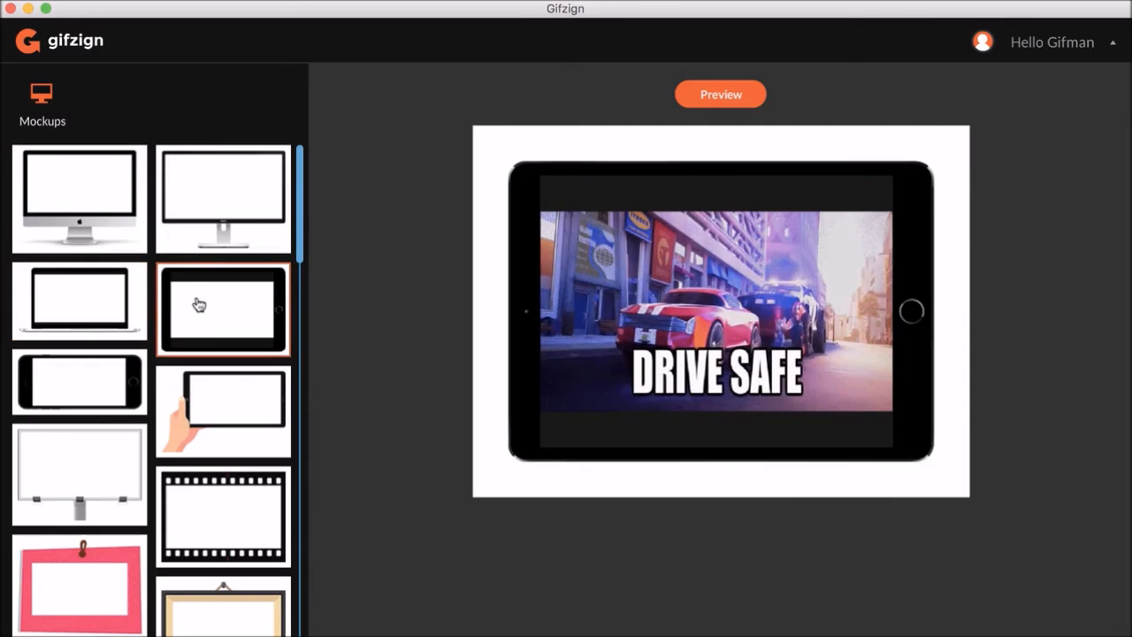
pyautogui.click(218, 234)
pyautogui.click(92, 211)
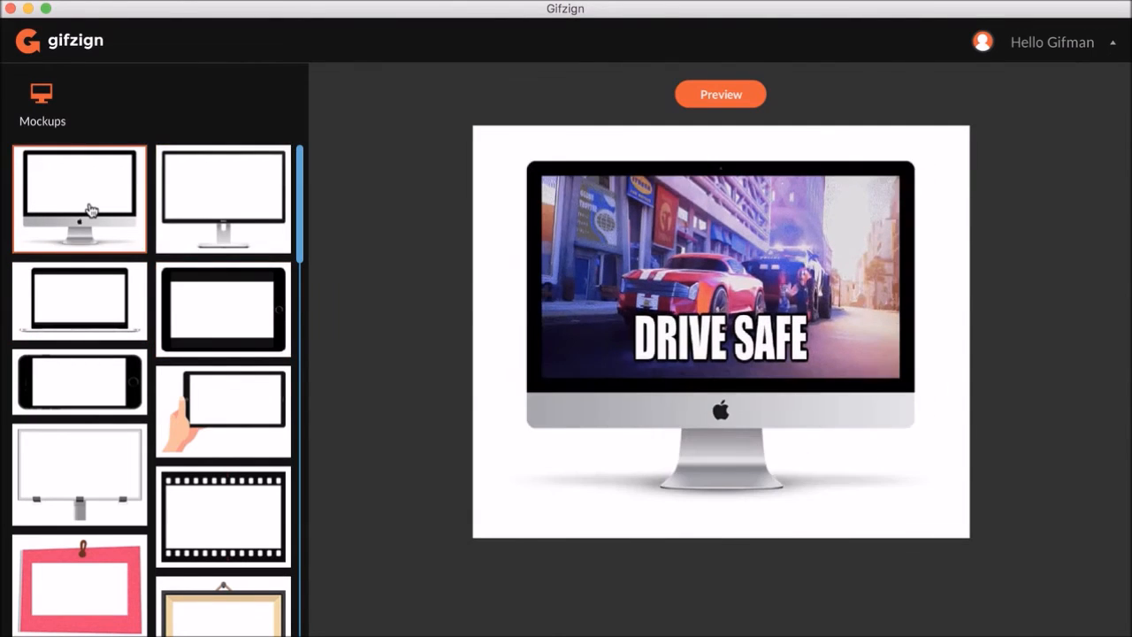
# - Preview the iMac mockup, start its download and cancel the save, then close the preview
pyautogui.click(713, 97)
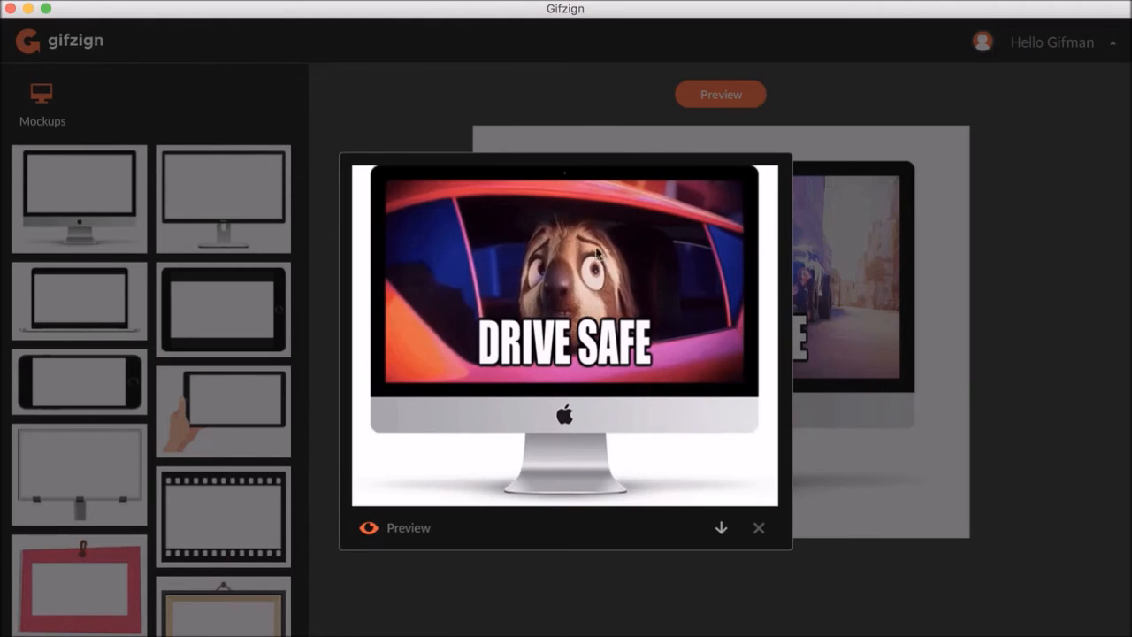
pyautogui.click(720, 527)
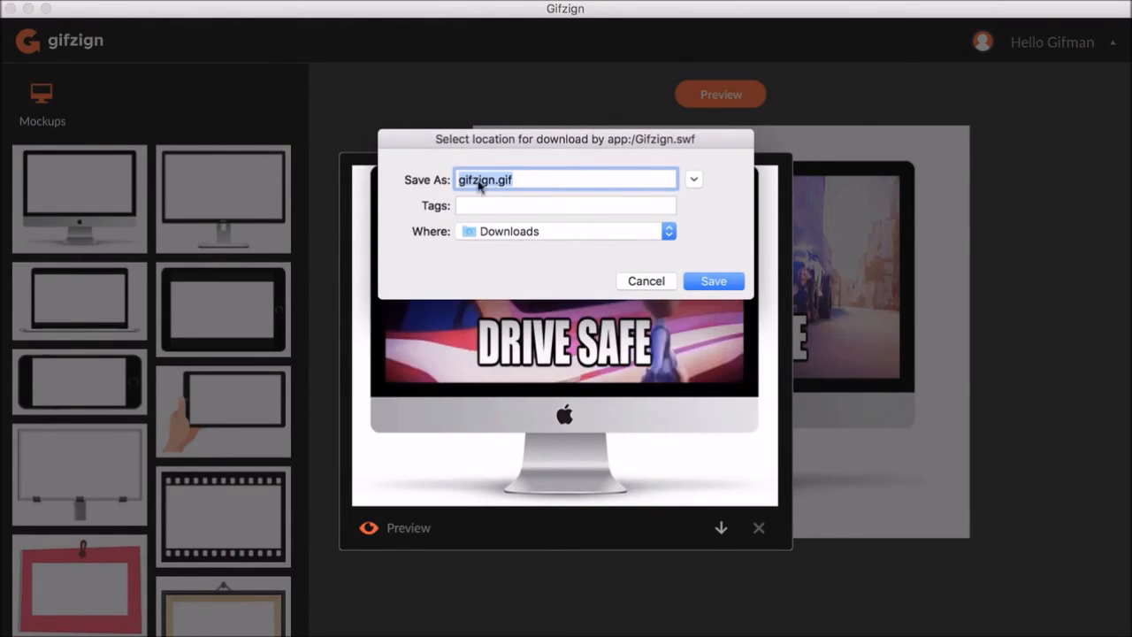
pyautogui.click(645, 280)
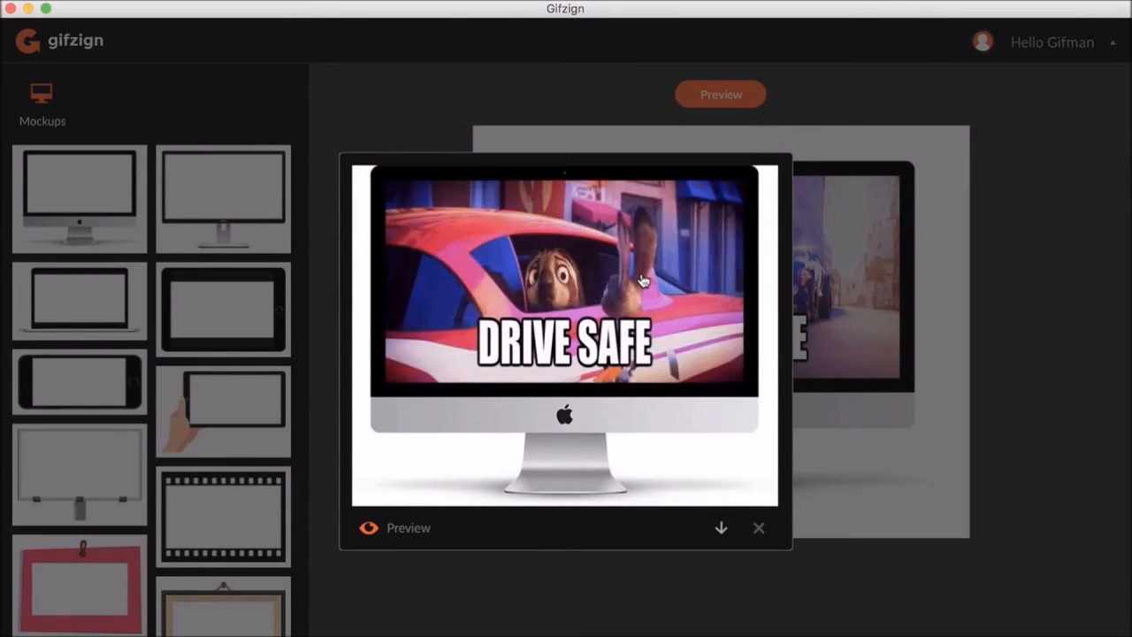
pyautogui.click(758, 527)
# - Switch the mockup to the landscape phone and preview it
pyautogui.click(250, 228)
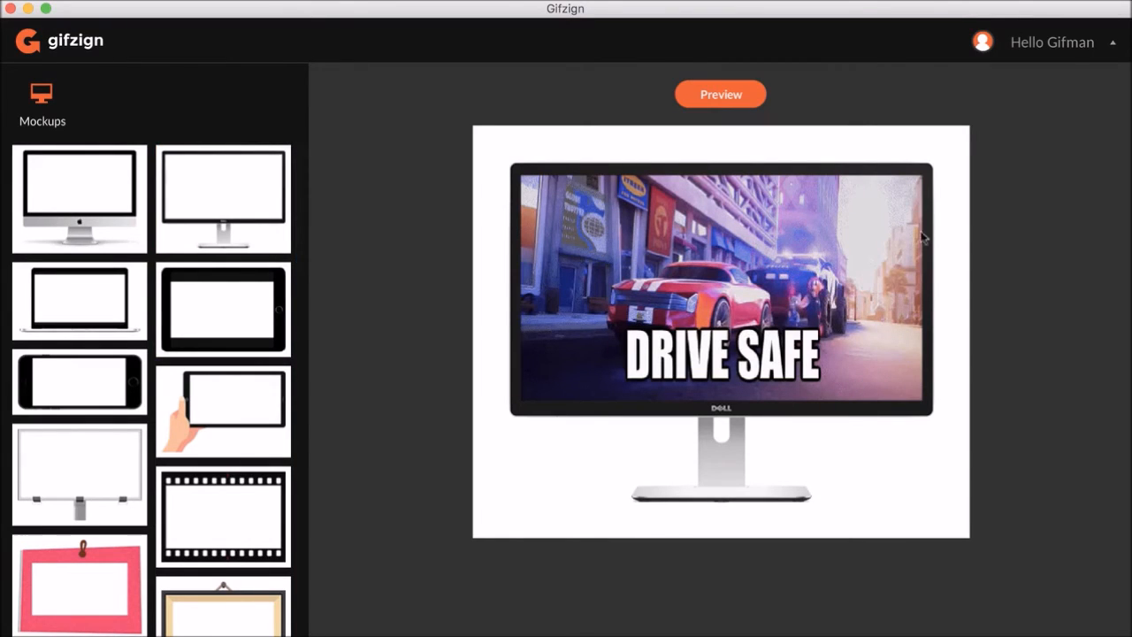
pyautogui.click(82, 375)
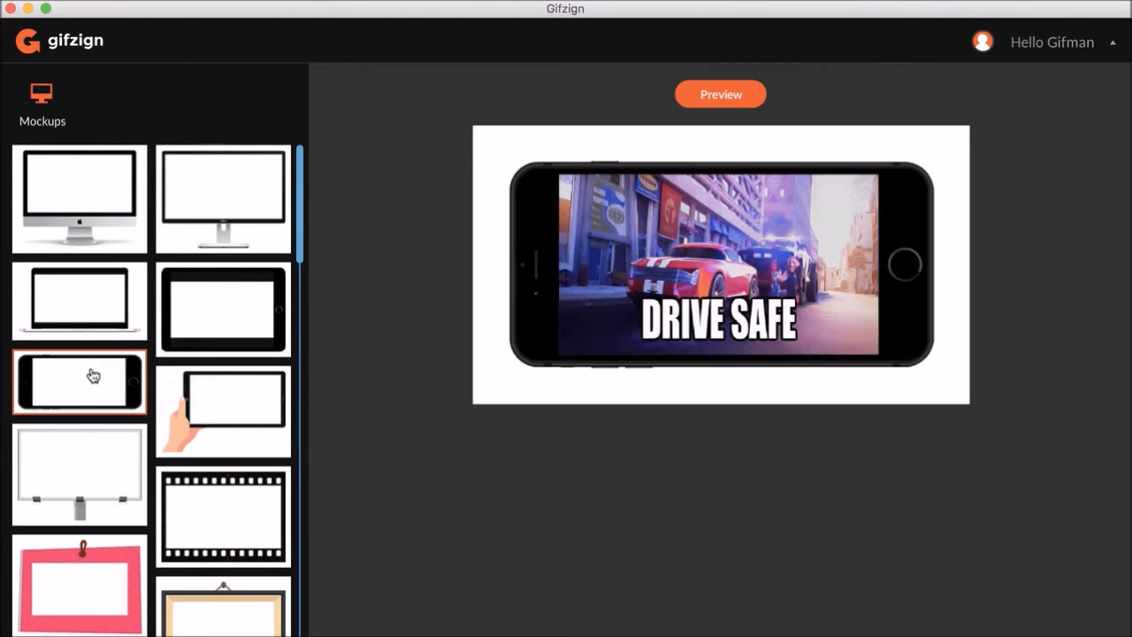
pyautogui.click(698, 99)
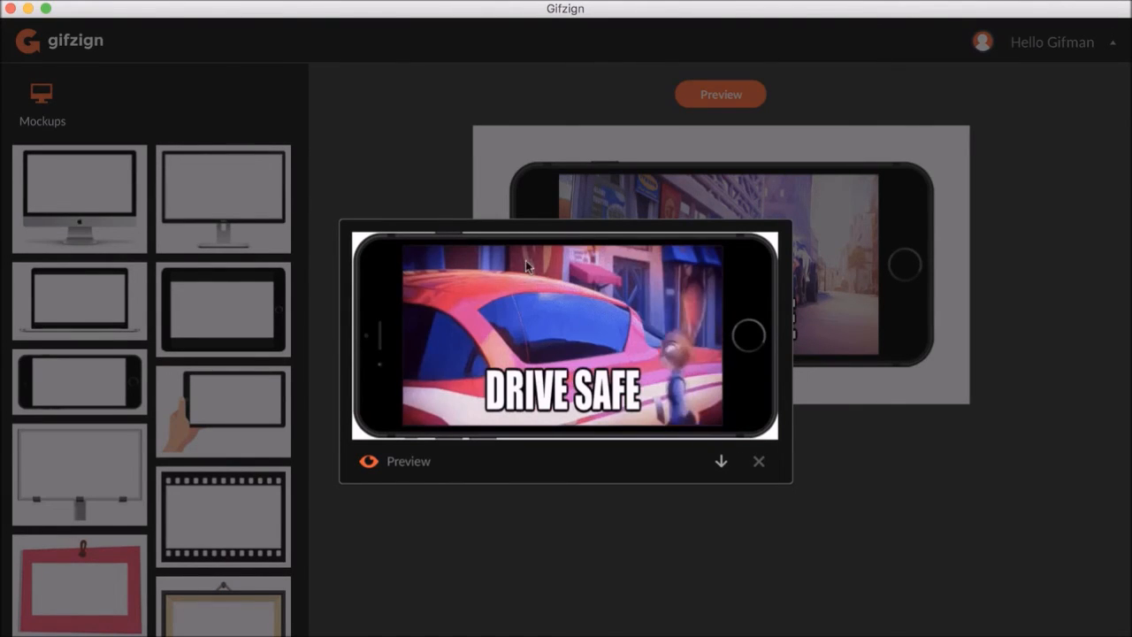
pyautogui.click(757, 463)
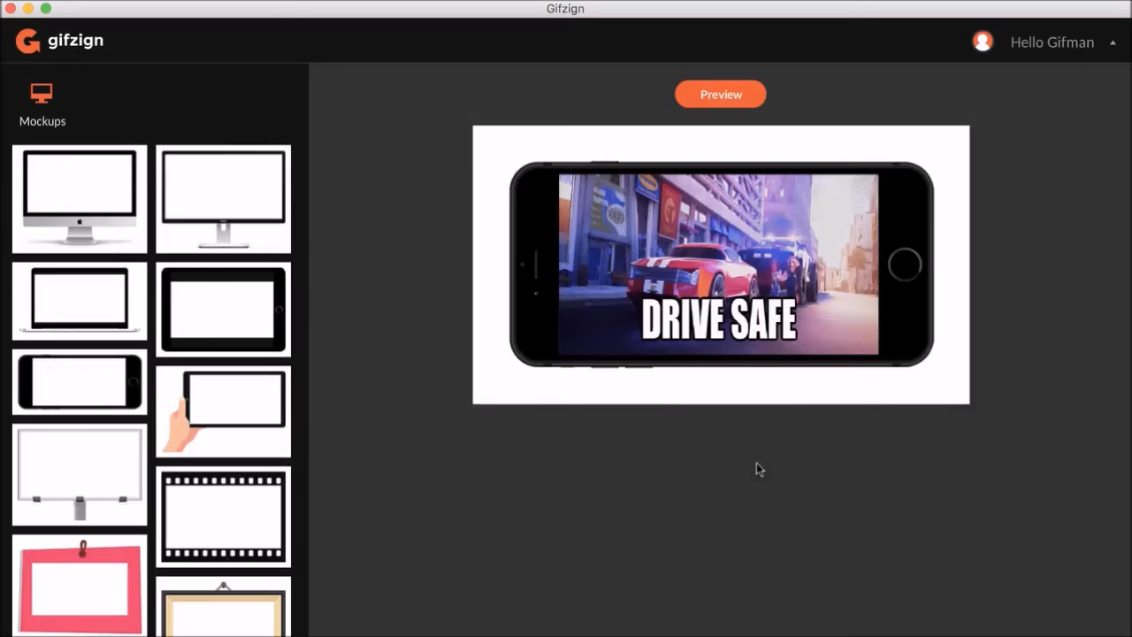
# - Switch the mockup to the film strip frame and preview it
pyautogui.click(222, 407)
pyautogui.click(104, 469)
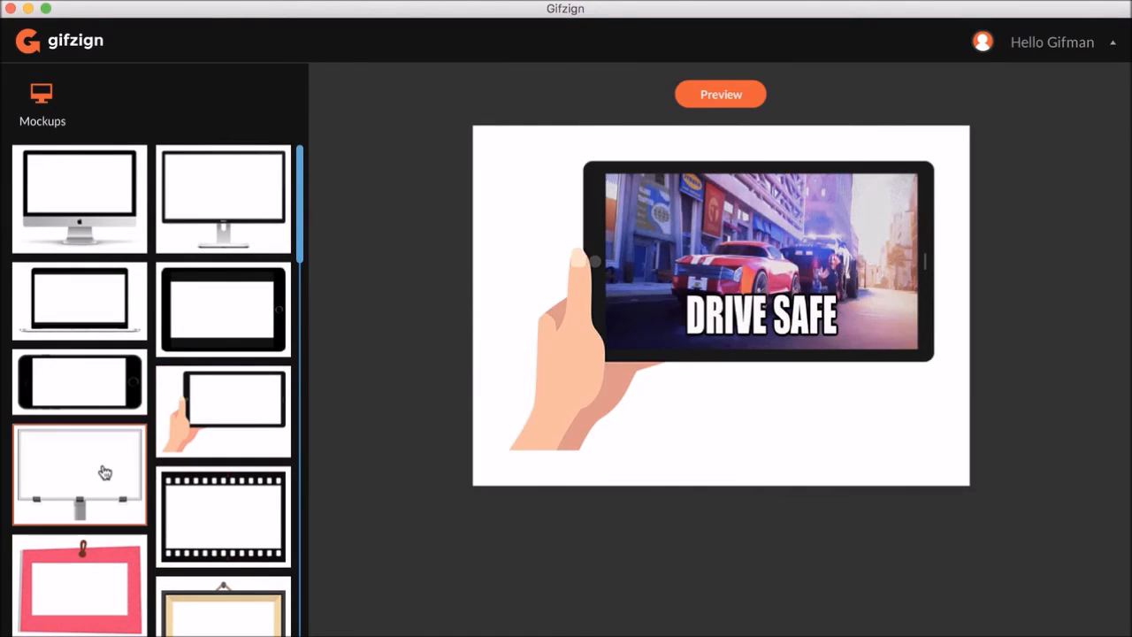
pyautogui.click(177, 512)
pyautogui.click(696, 102)
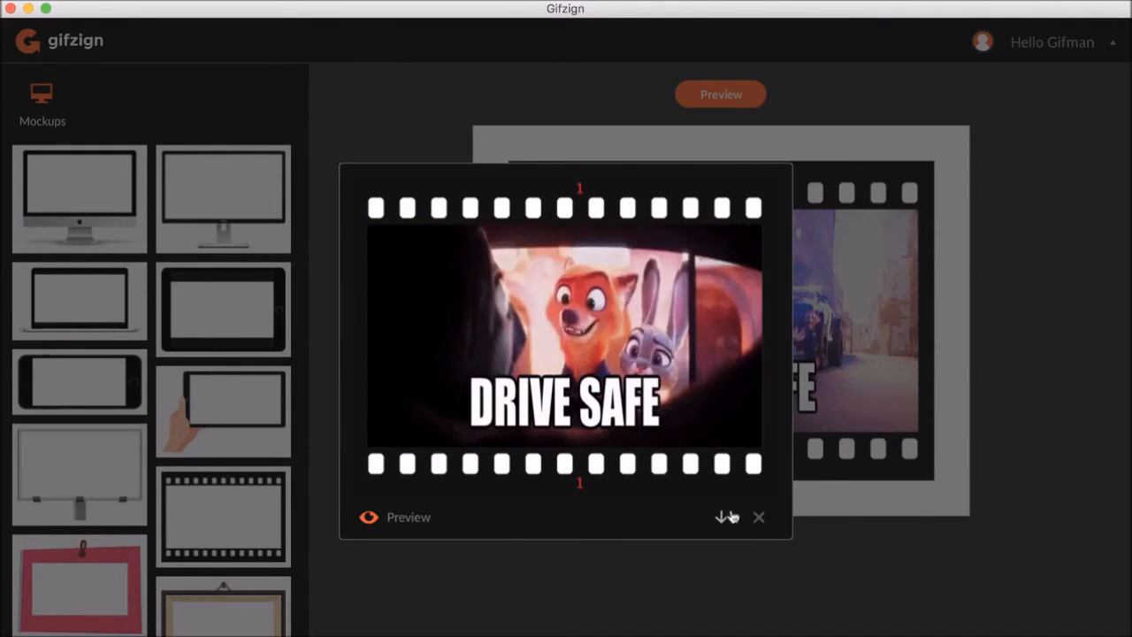
pyautogui.click(759, 520)
# - Try the board, pink, picture frame and hand-held tablet mockups, ending on the iPad mockup
pyautogui.click(229, 520)
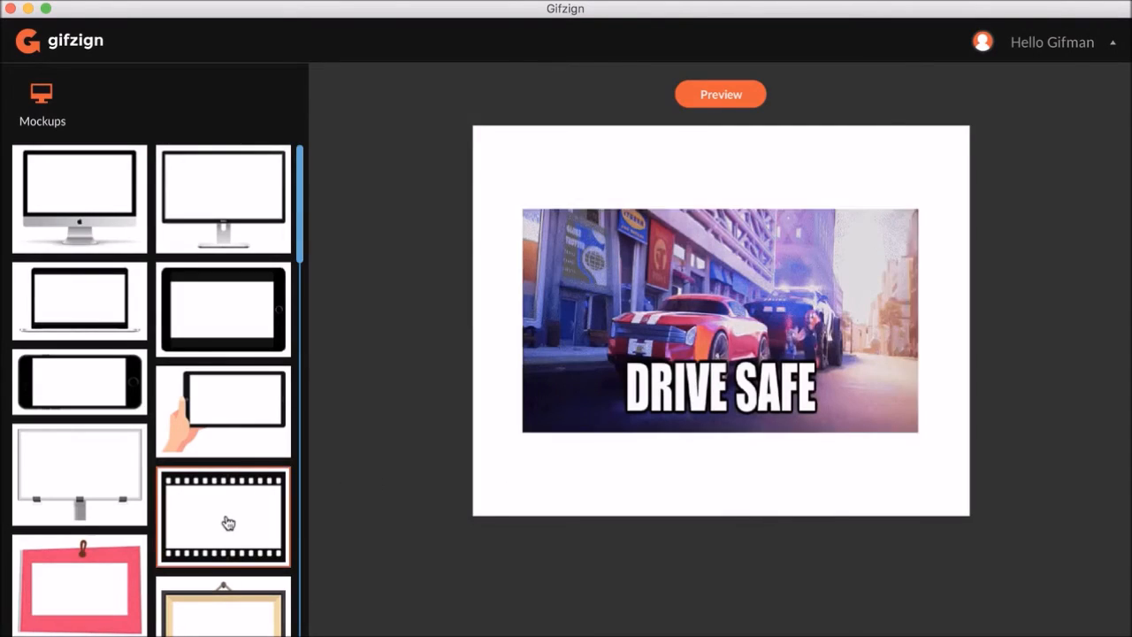
pyautogui.click(114, 506)
pyautogui.click(104, 575)
pyautogui.click(174, 583)
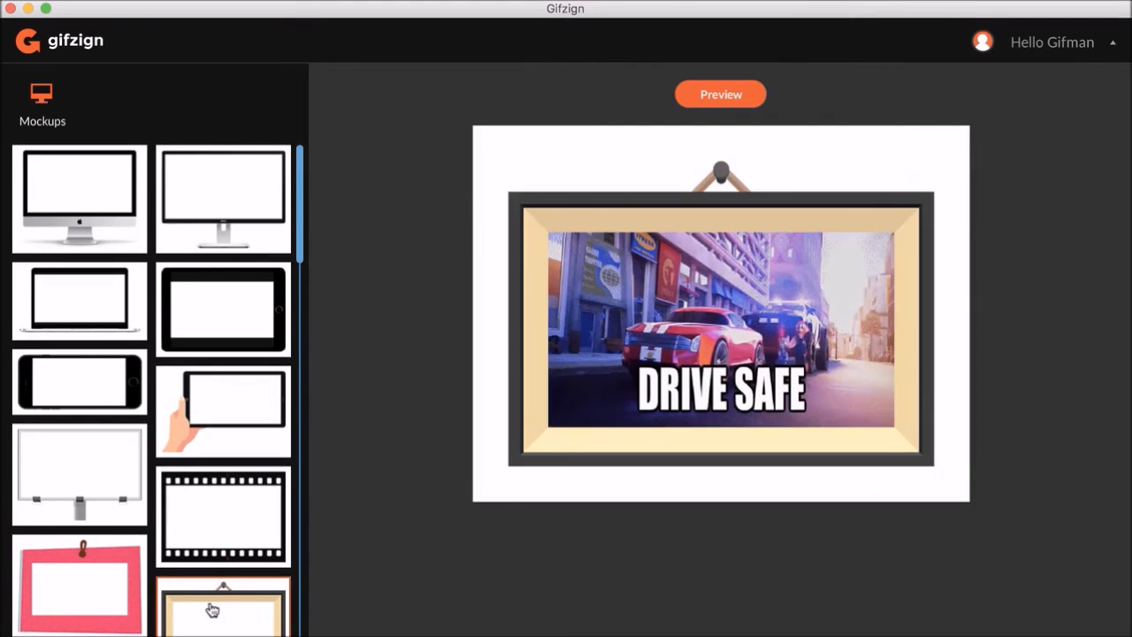
pyautogui.click(236, 410)
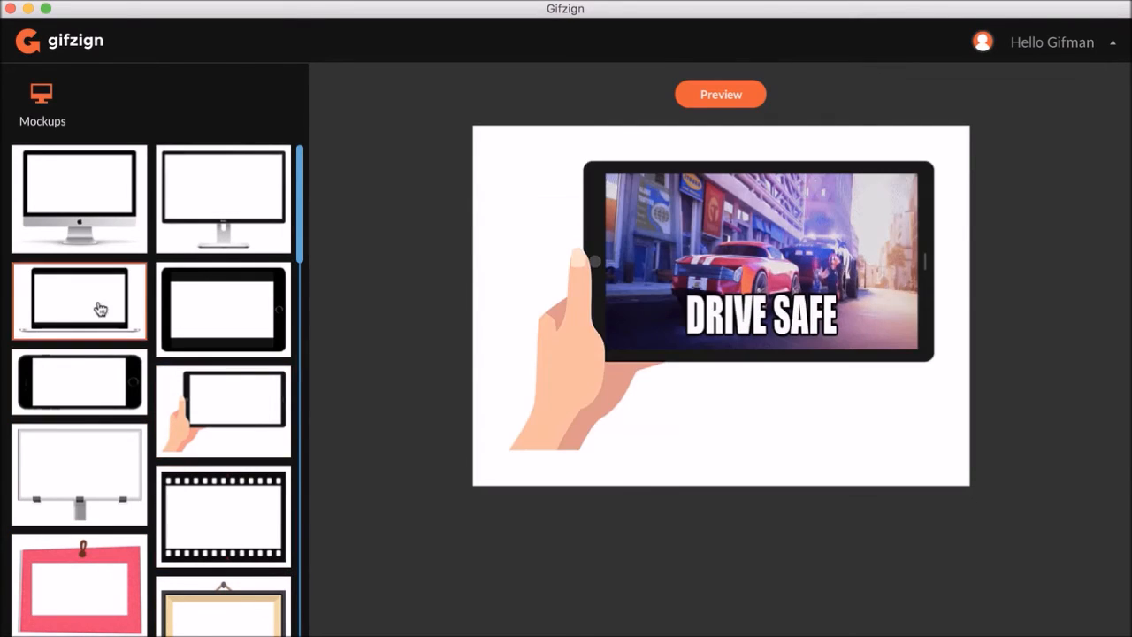
pyautogui.click(189, 315)
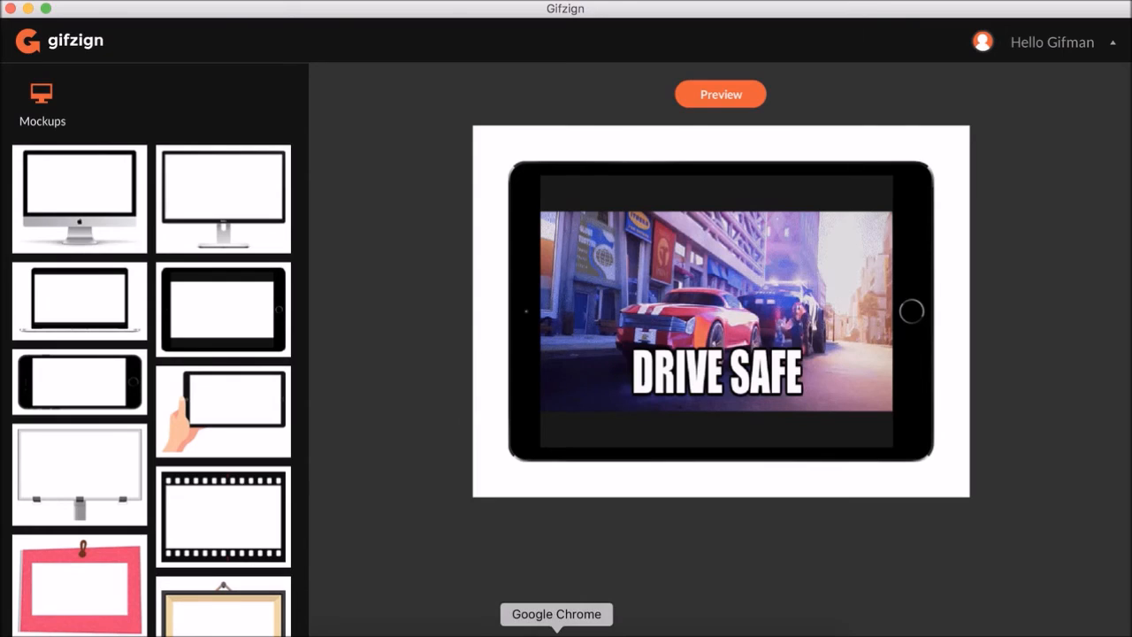
# - Switch to Google Chrome and open the account menu on the gifzign.com dashboard
pyautogui.click(556, 630)
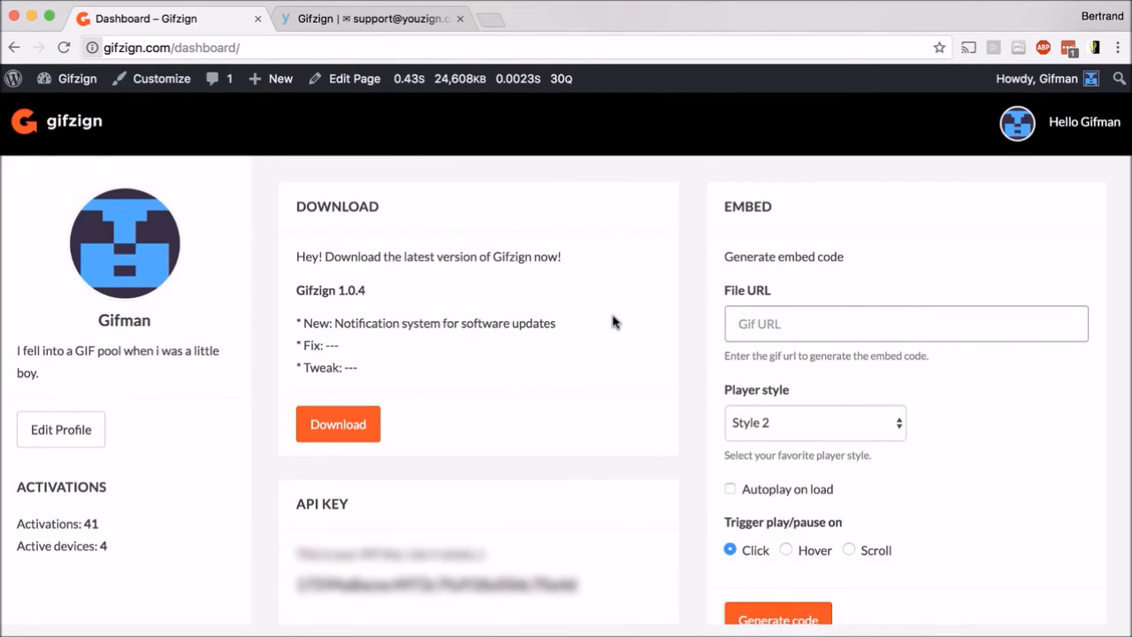
pyautogui.click(1056, 126)
pyautogui.moveTo(1086, 129)
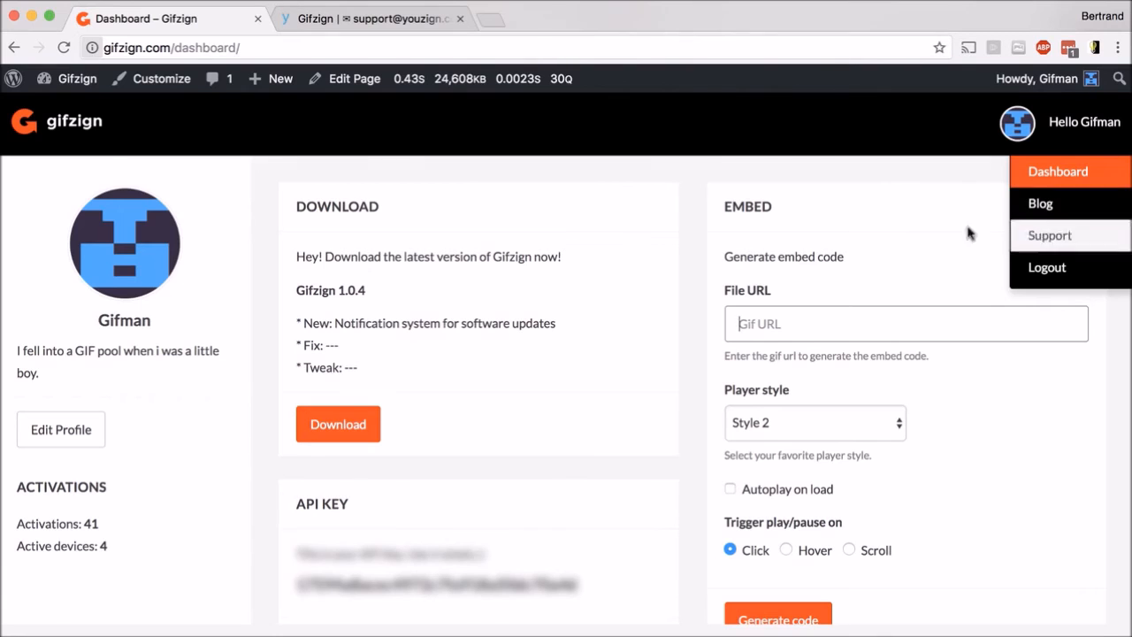
# - Browse the Gifzign knowledge base articles on the support site
pyautogui.click(337, 22)
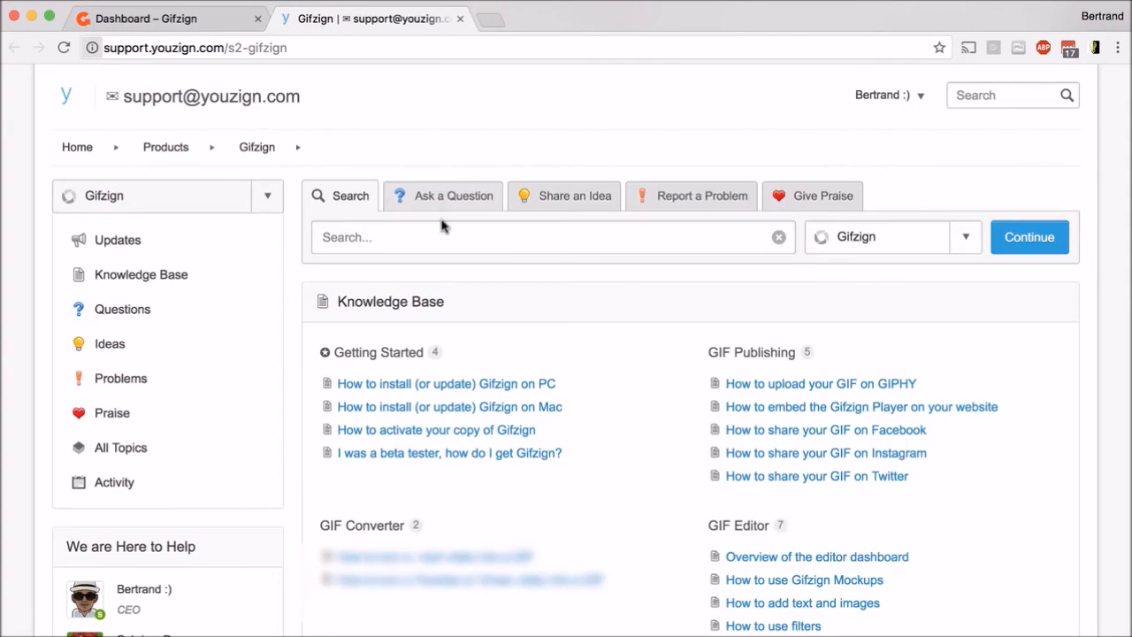
pyautogui.scroll(-4, 442, 227)
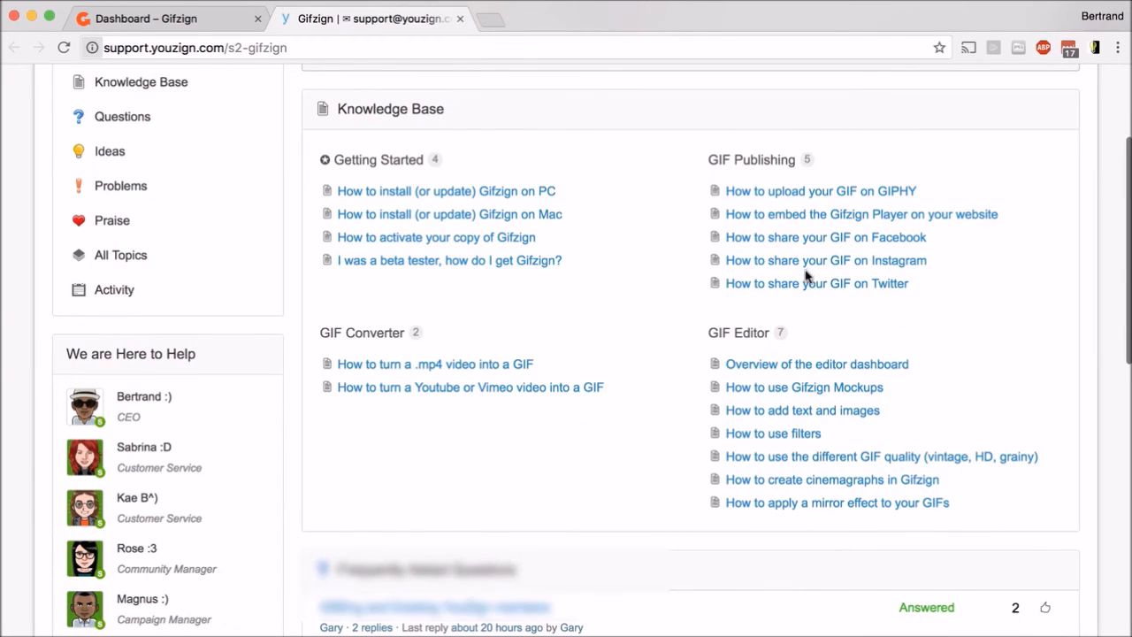
pyautogui.scroll(-1, 806, 276)
pyautogui.scroll(-3, 851, 270)
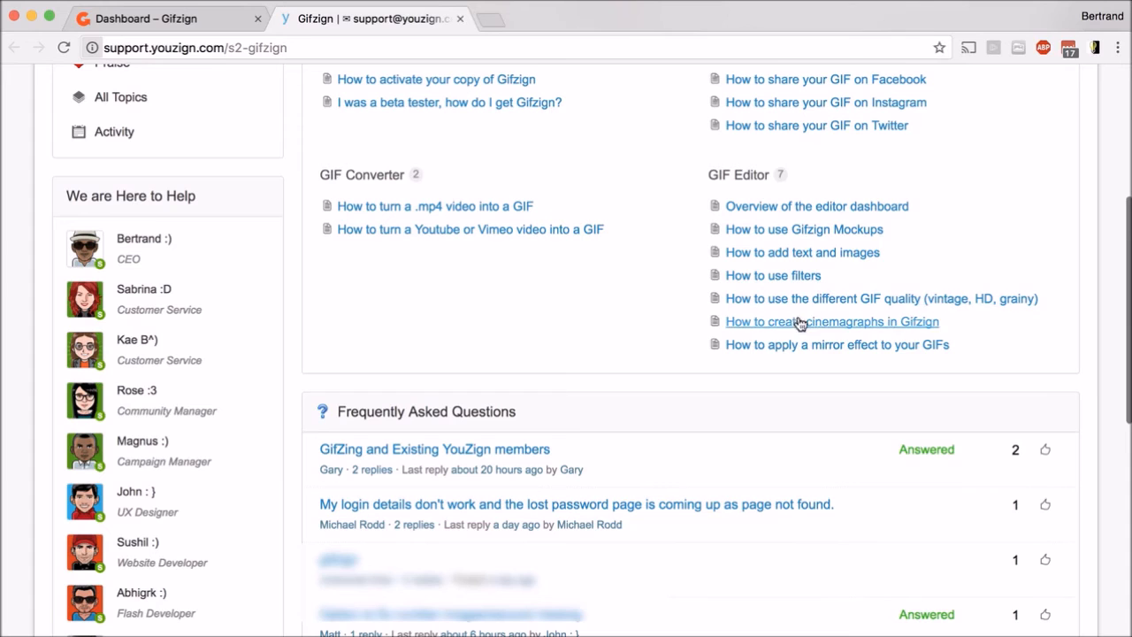
pyautogui.scroll(1, 637, 303)
pyautogui.scroll(6, 637, 304)
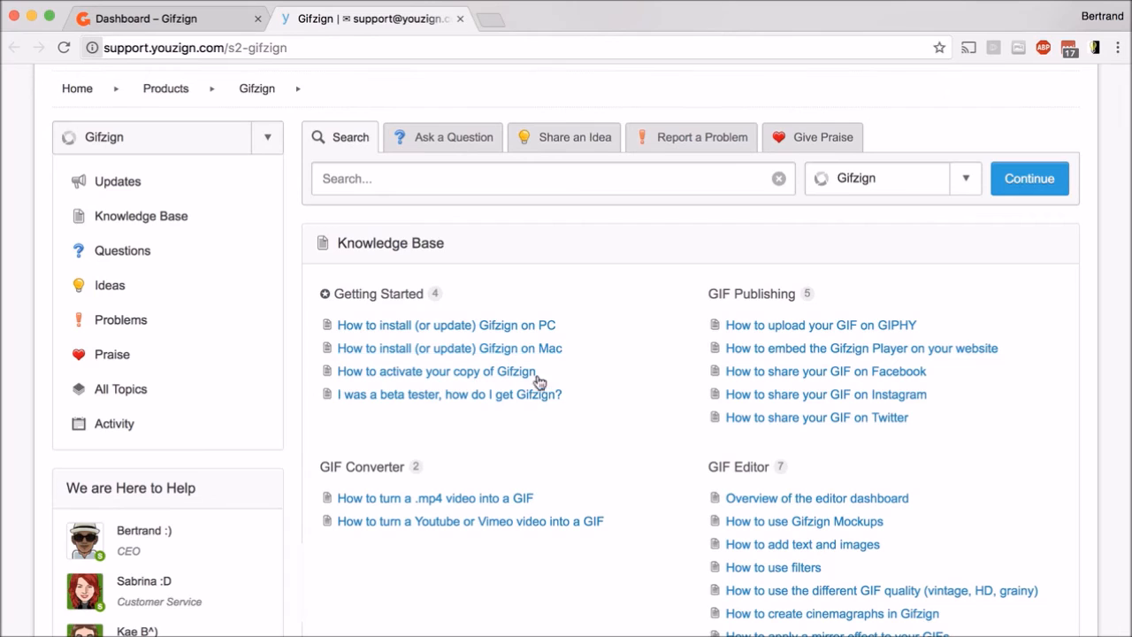
pyautogui.scroll(1, 559, 404)
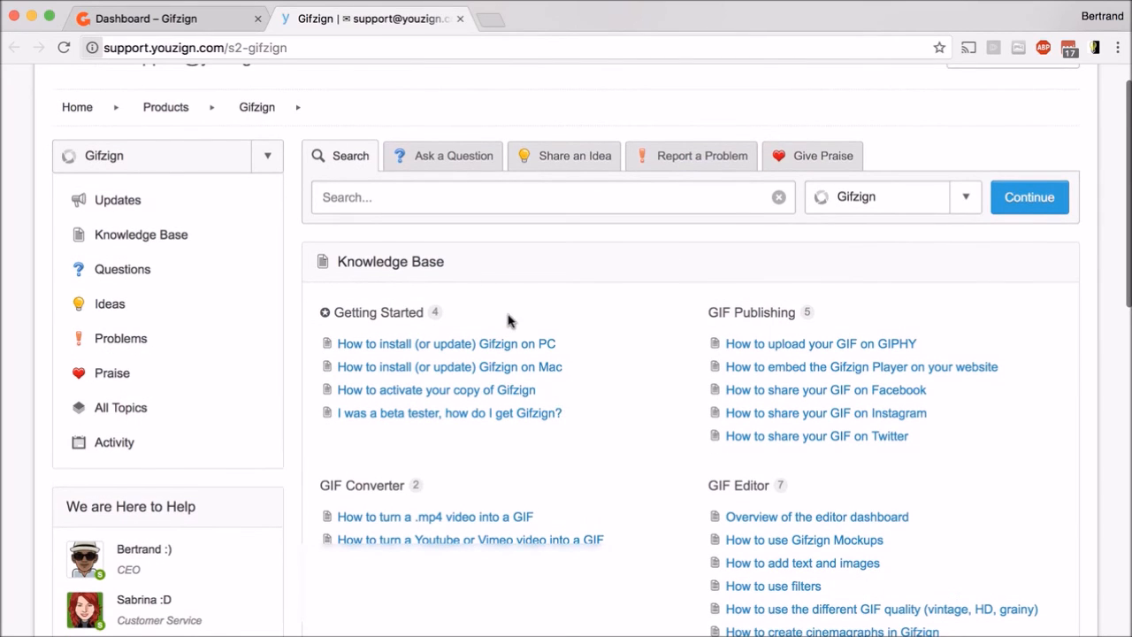
pyautogui.scroll(1, 509, 321)
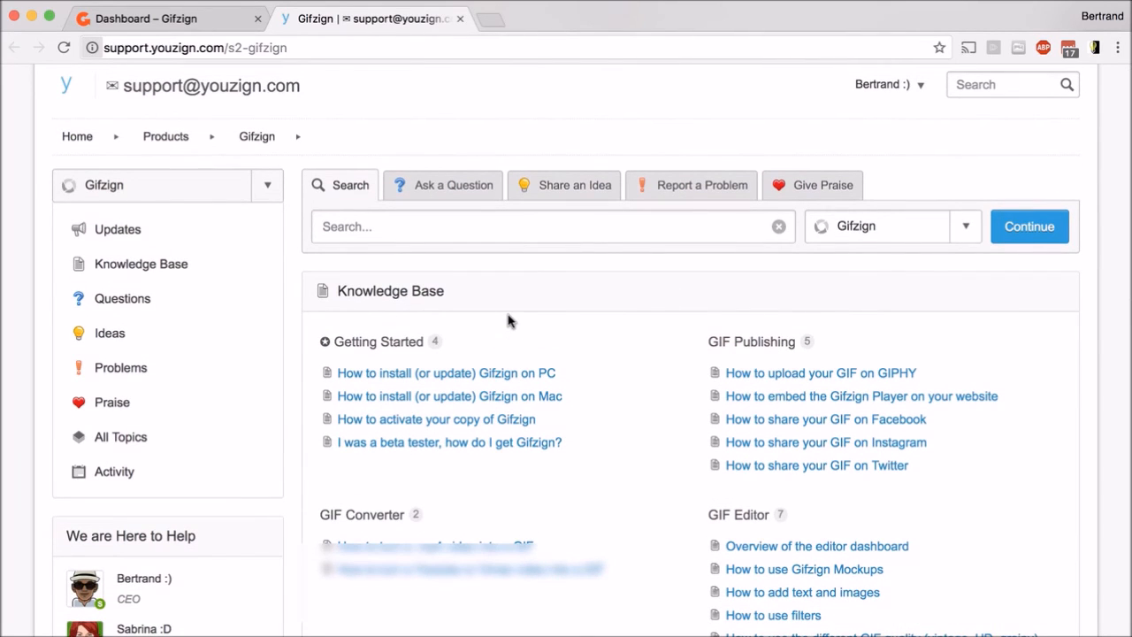
pyautogui.scroll(1, 473, 318)
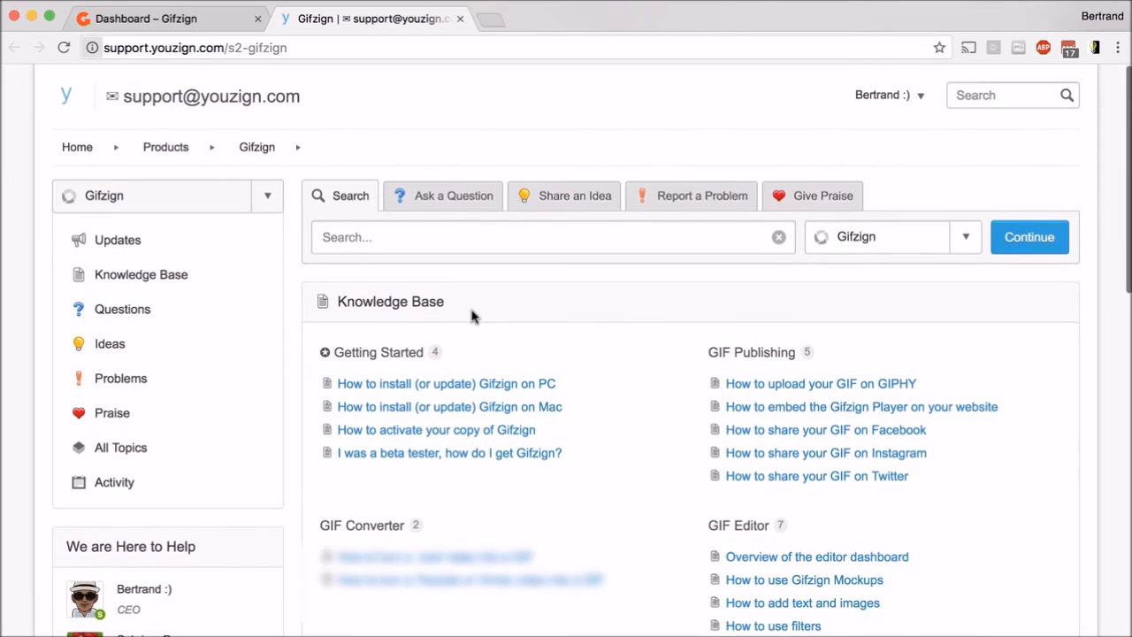
pyautogui.click(184, 20)
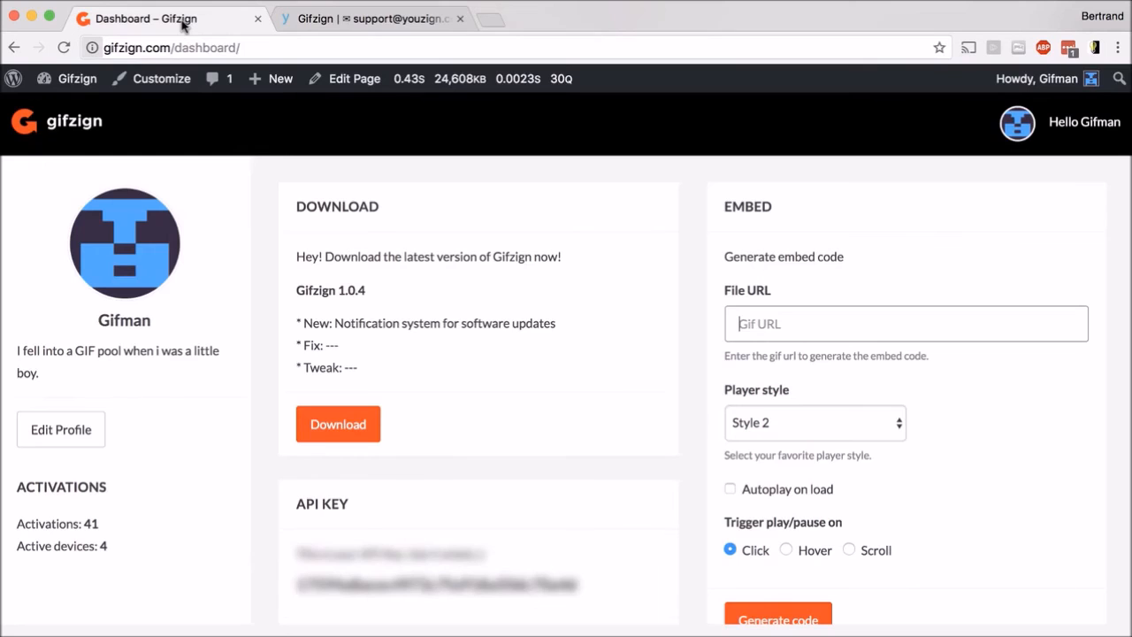
pyautogui.click(778, 322)
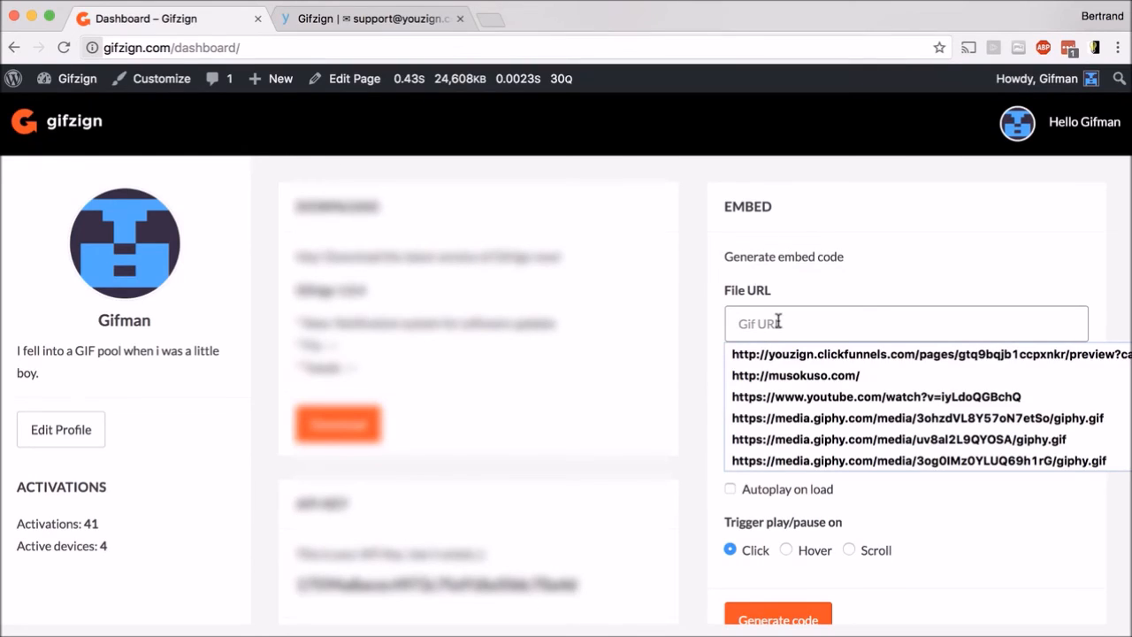
pyautogui.press('Down')
pyautogui.press('Down')
pyautogui.press('Down')
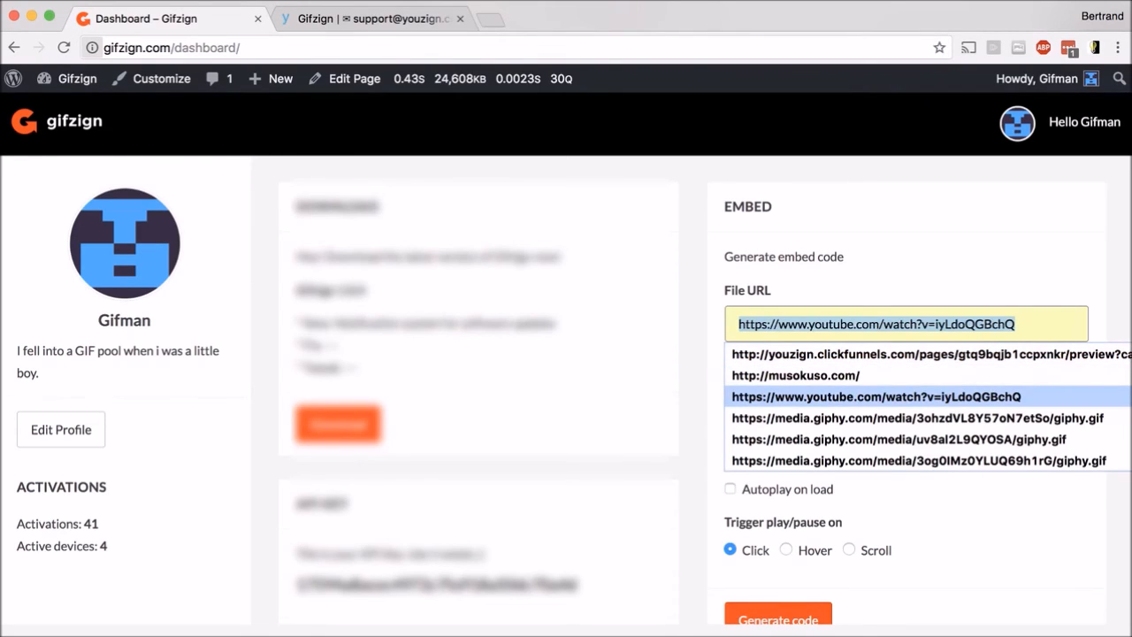
pyautogui.click(813, 420)
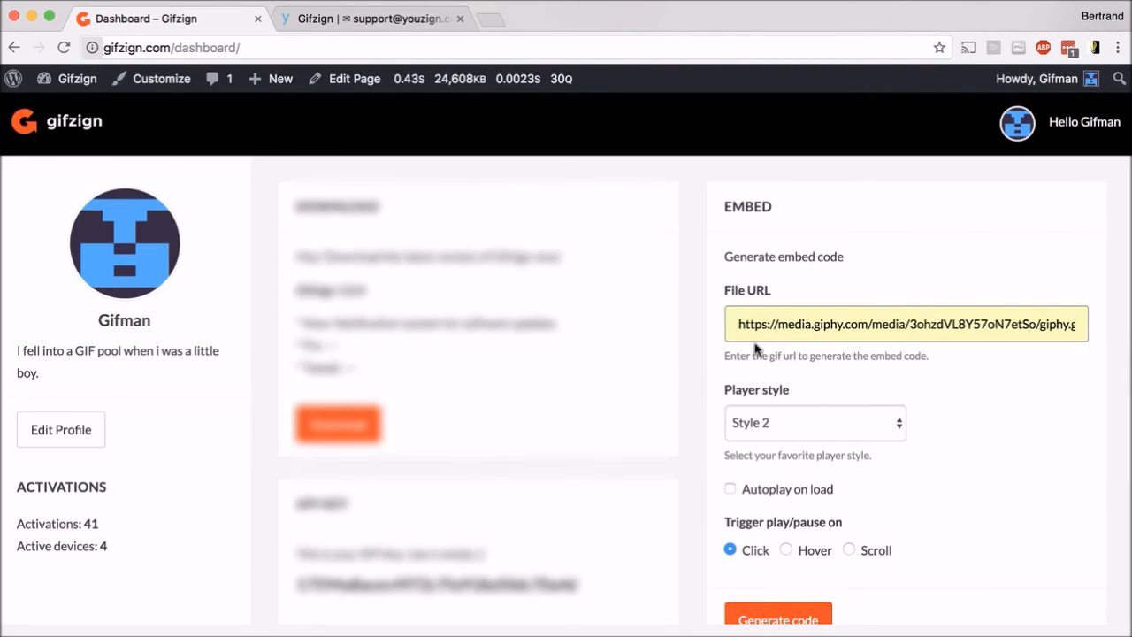
pyautogui.tripleClick(749, 328)
pyautogui.click(849, 302)
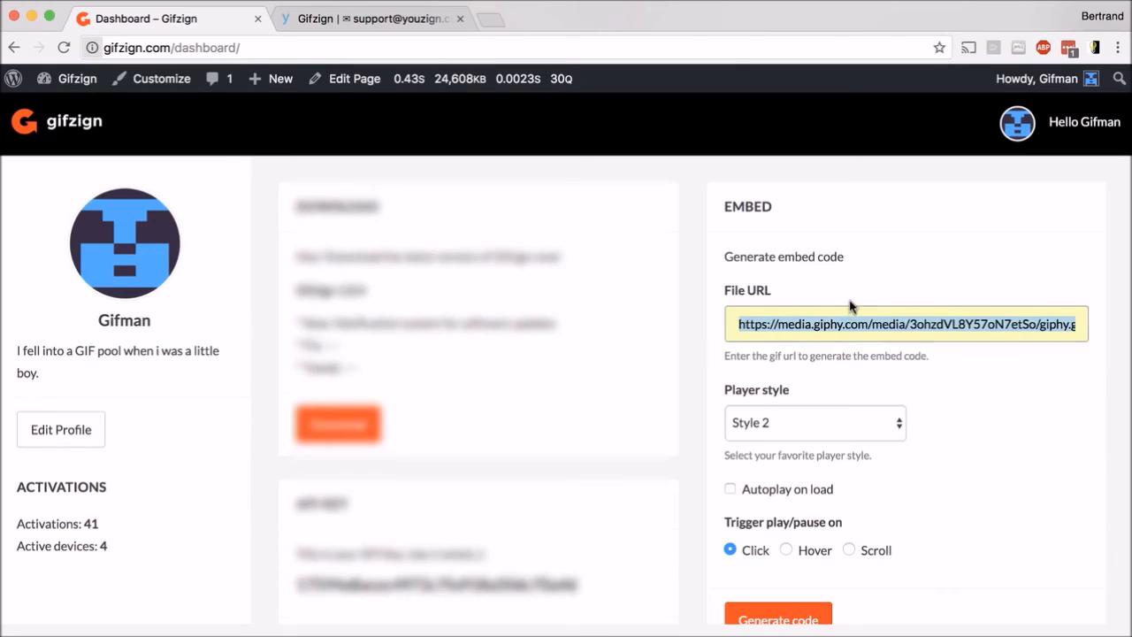
pyautogui.doubleClick(828, 324)
pyautogui.tripleClick(828, 323)
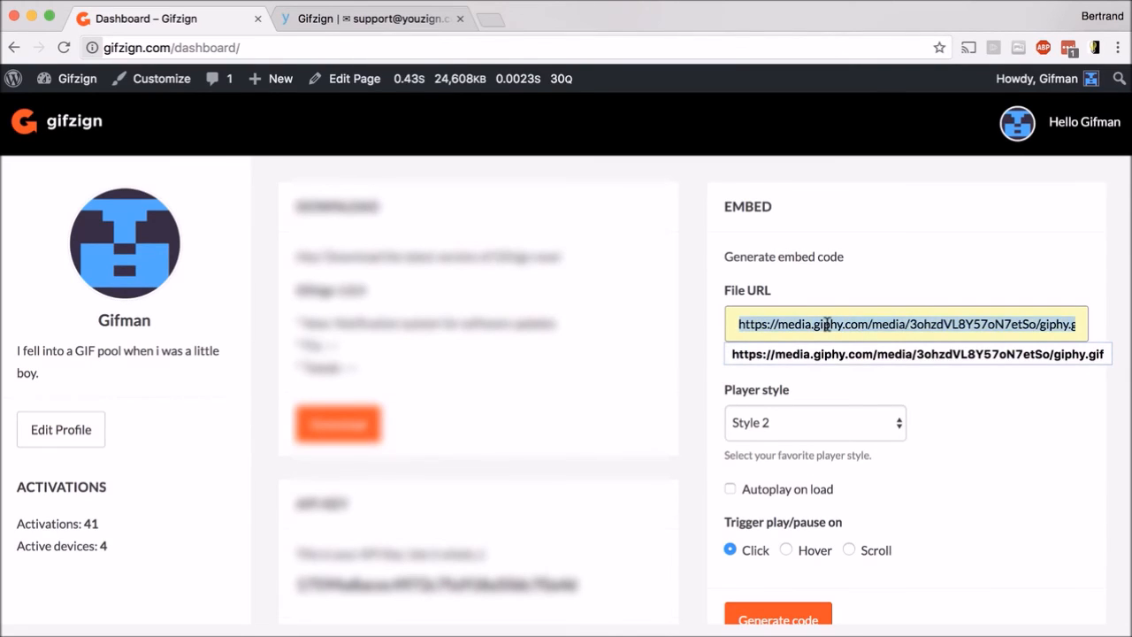
pyautogui.click(839, 308)
pyautogui.click(783, 291)
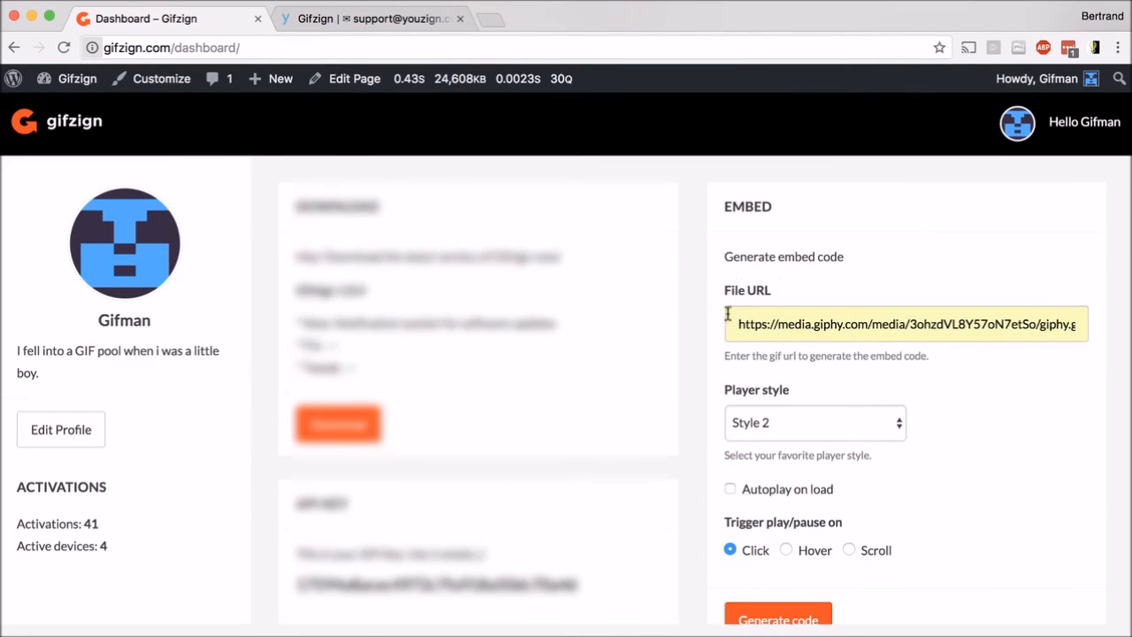
# - Generate the embed code with player Style 2 and the Click play/pause trigger
pyautogui.click(796, 423)
pyautogui.click(801, 423)
pyautogui.scroll(-1, 953, 453)
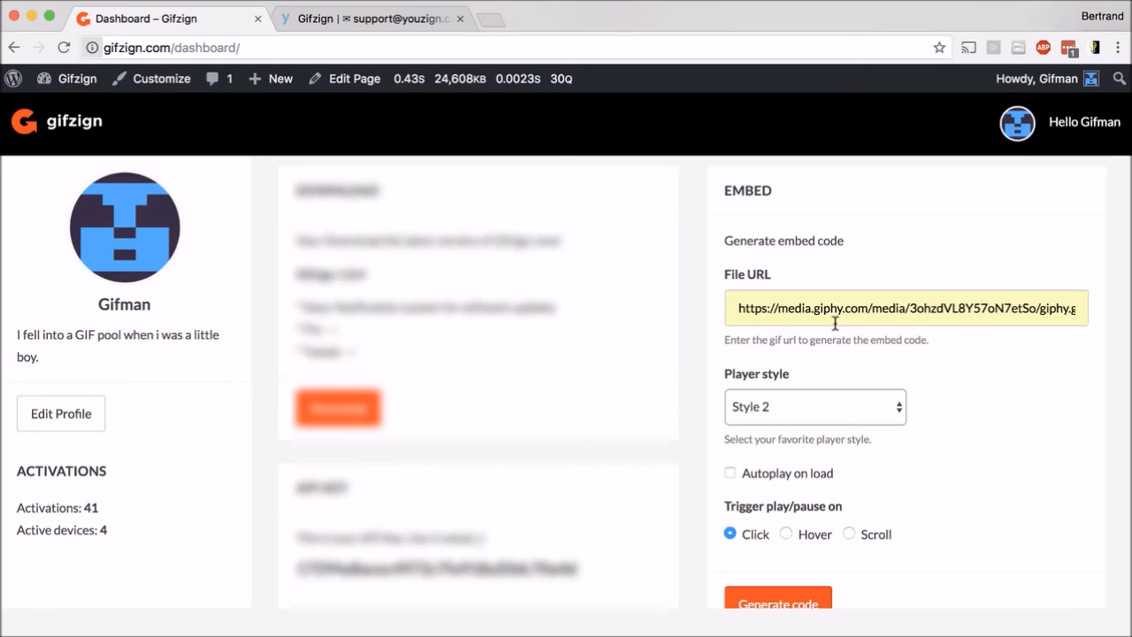
pyautogui.click(766, 478)
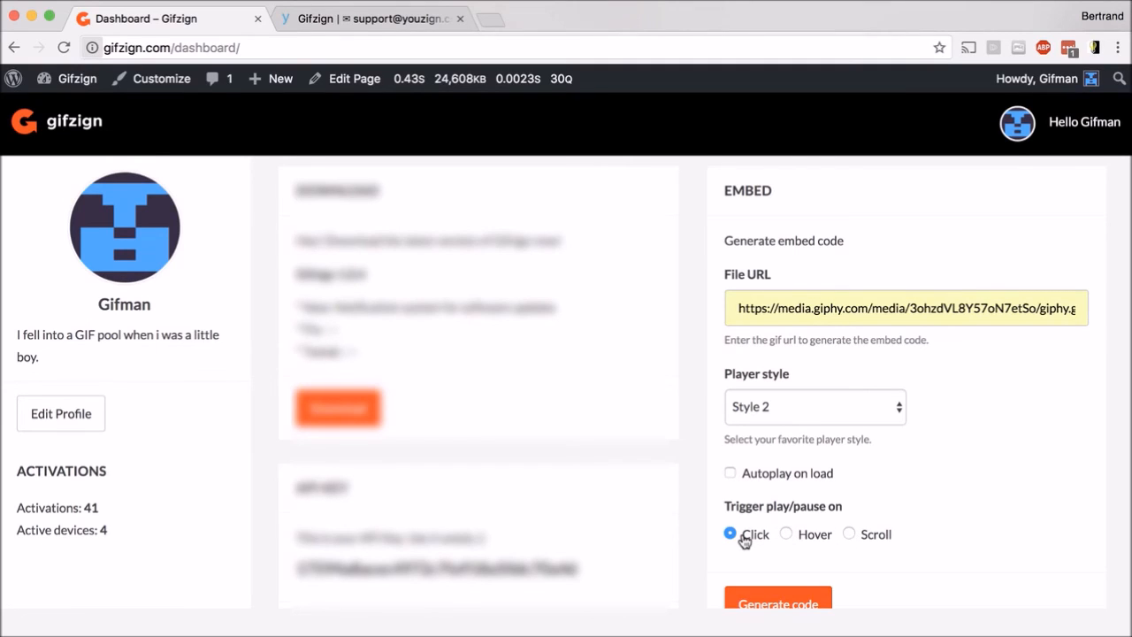
pyautogui.scroll(-1, 746, 541)
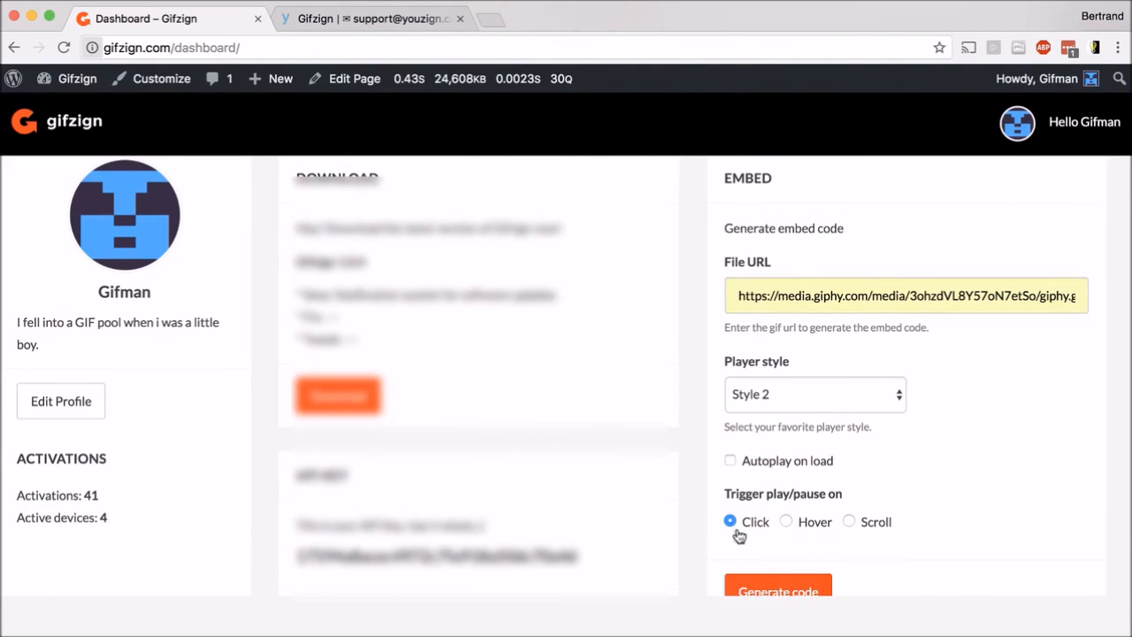
pyautogui.click(761, 591)
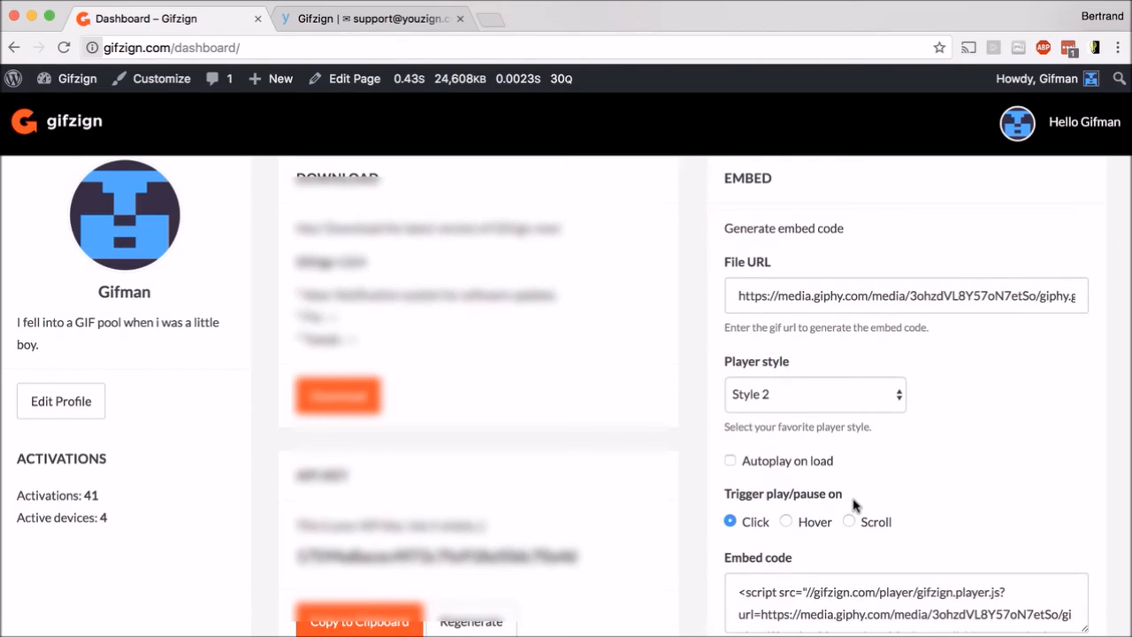
# - Copy the embed code to the clipboard and play the GIF in the preview
pyautogui.scroll(-5, 897, 525)
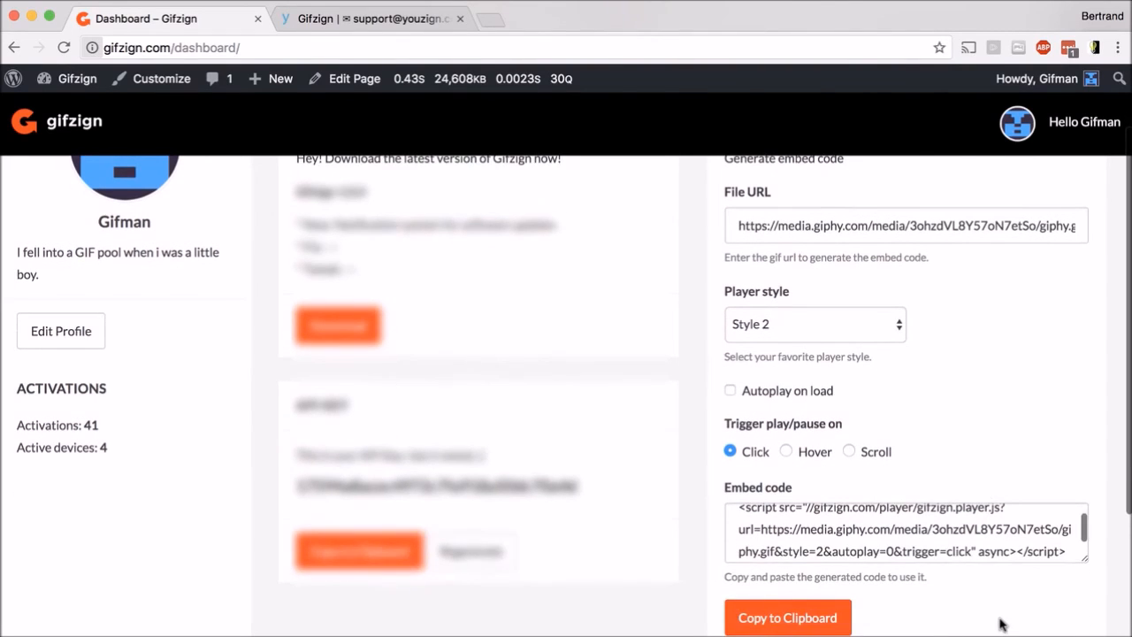
pyautogui.click(835, 595)
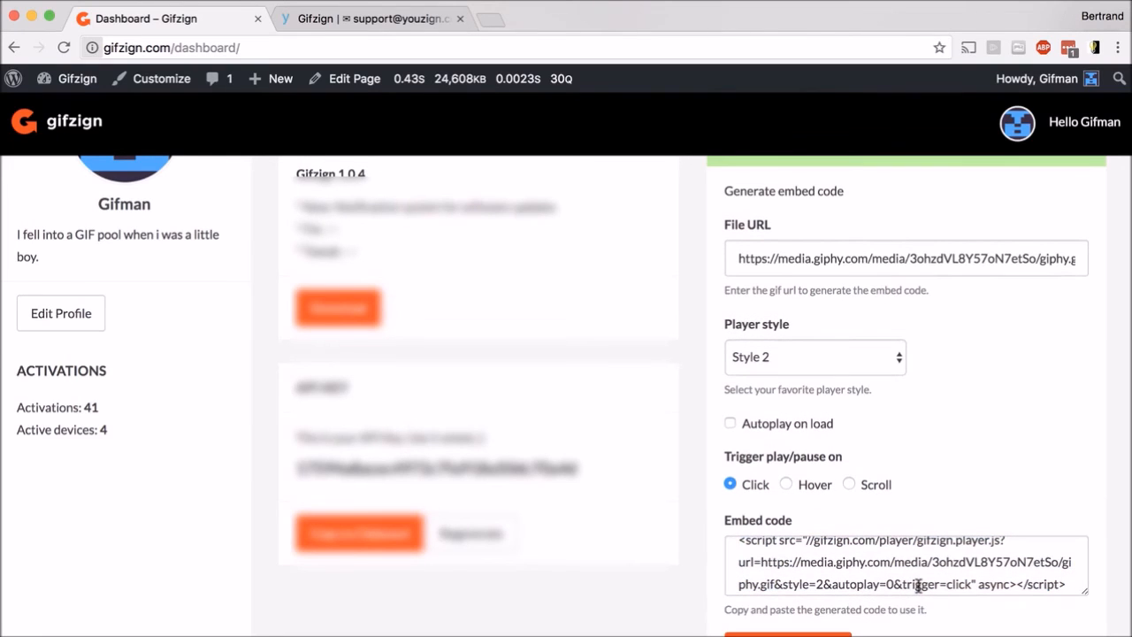
pyautogui.scroll(-5, 928, 619)
pyautogui.scroll(-3, 931, 624)
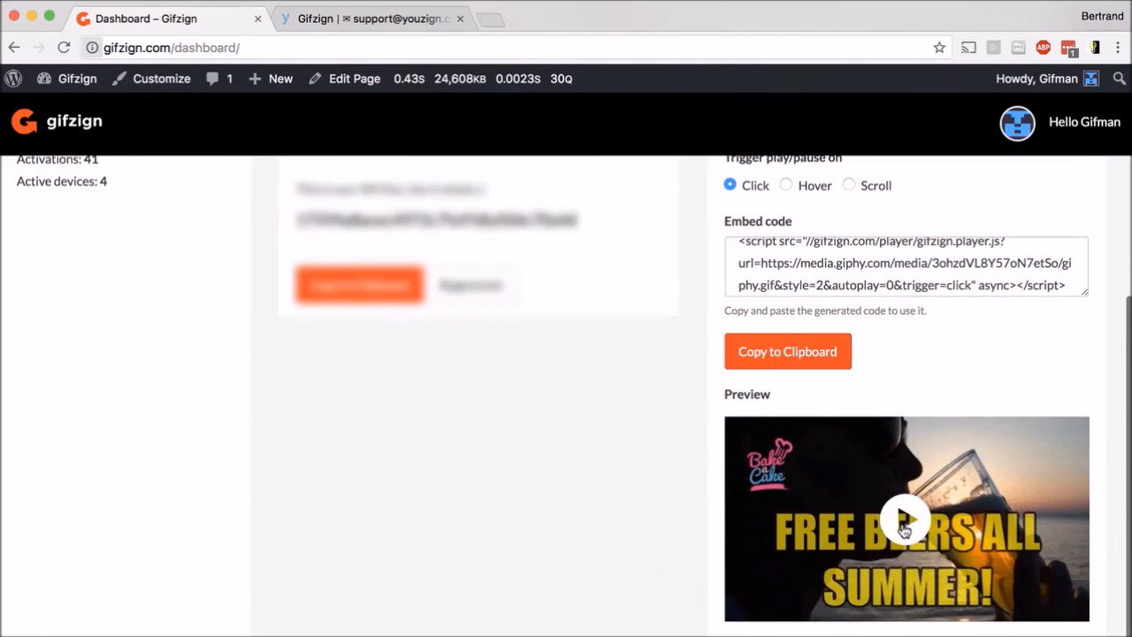
pyautogui.scroll(1, 730, 181)
pyautogui.click(914, 552)
pyautogui.click(914, 552)
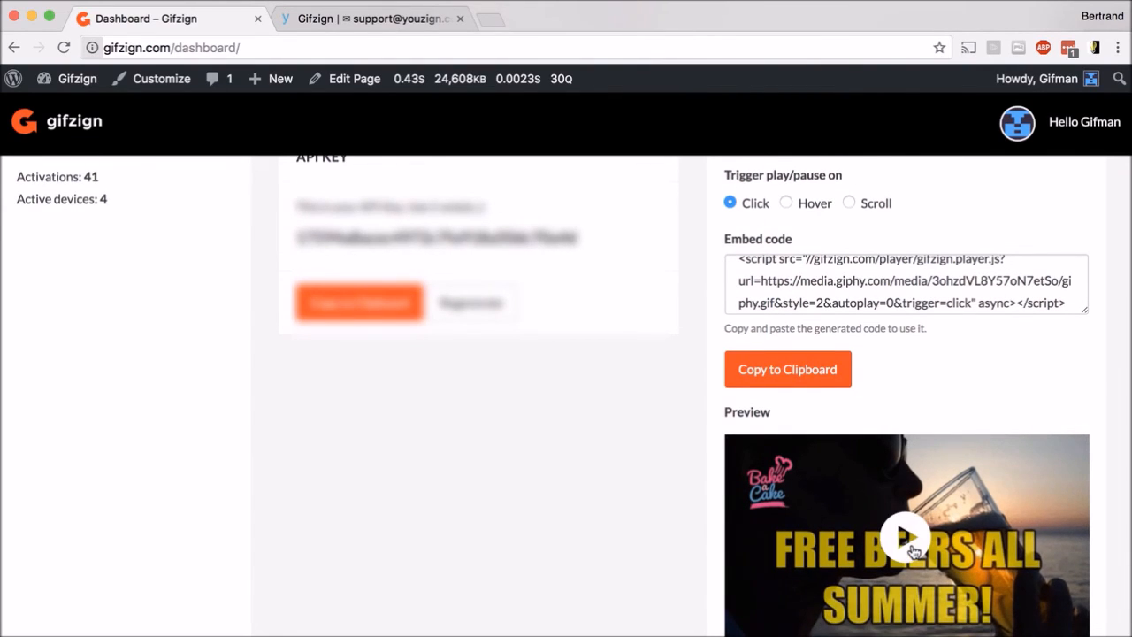
pyautogui.scroll(-1, 914, 552)
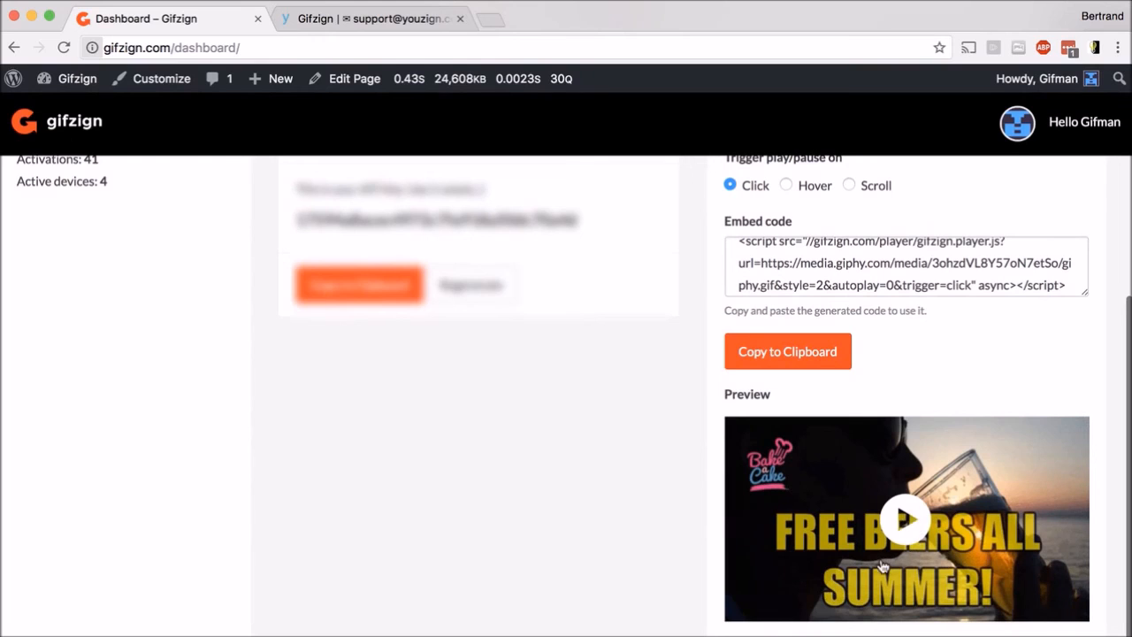
# - Reload the dashboard, re-enter the same giphy.gif URL and set the player style to Style 3
pyautogui.press('super+r')
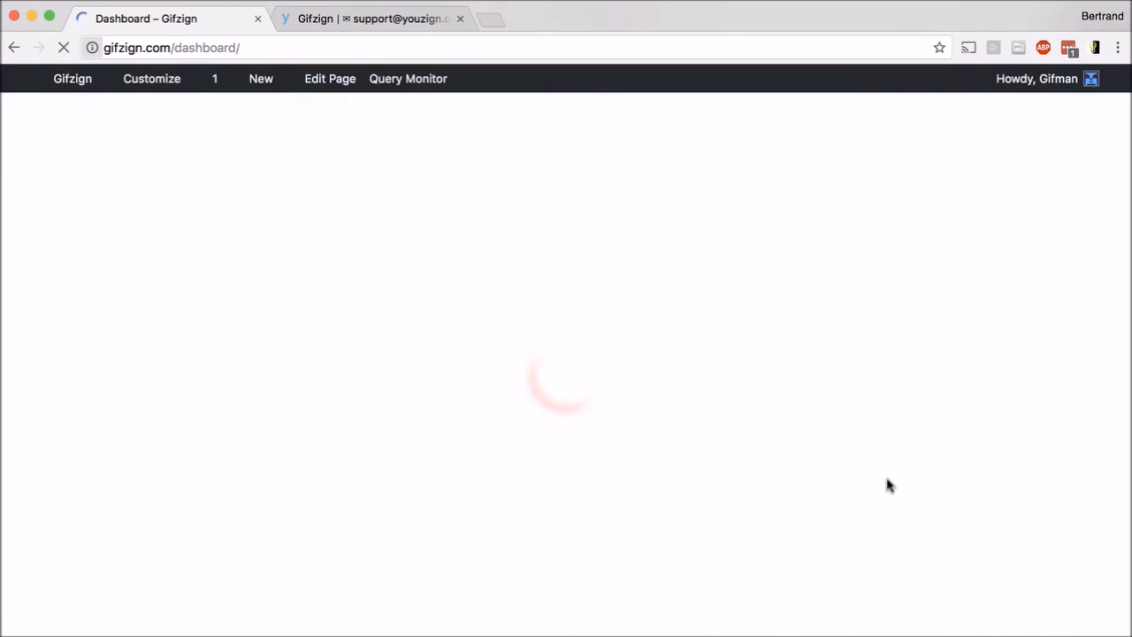
pyautogui.click(779, 297)
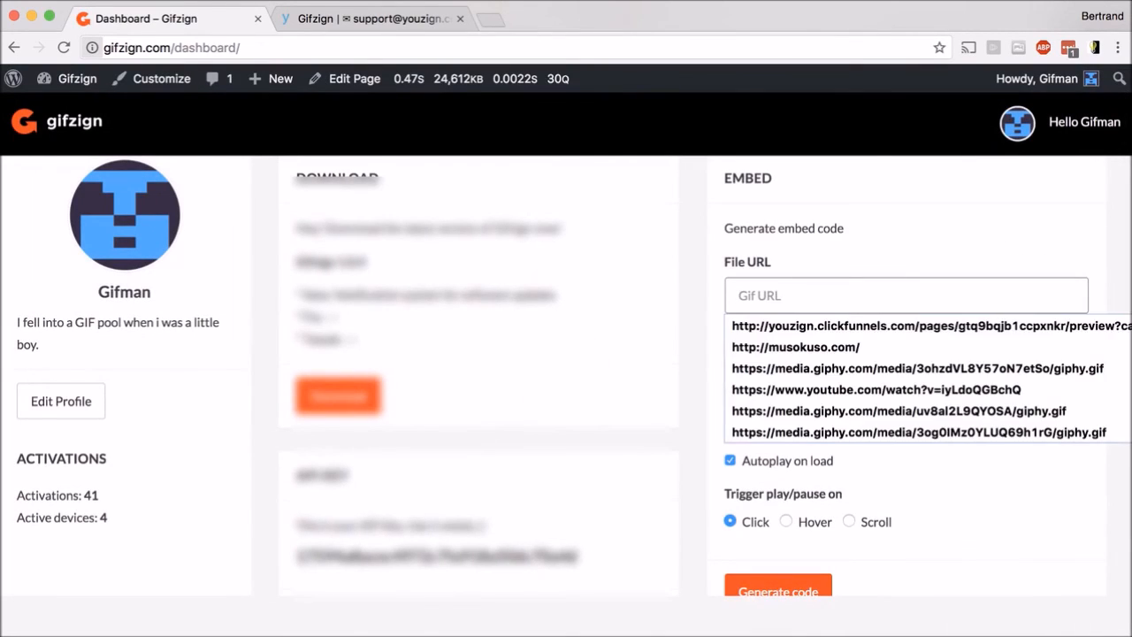
pyautogui.press('Down')
pyautogui.press('Down')
pyautogui.press('Down')
pyautogui.click(865, 368)
pyautogui.click(824, 398)
pyautogui.click(813, 409)
pyautogui.click(814, 405)
pyautogui.press('Escape')
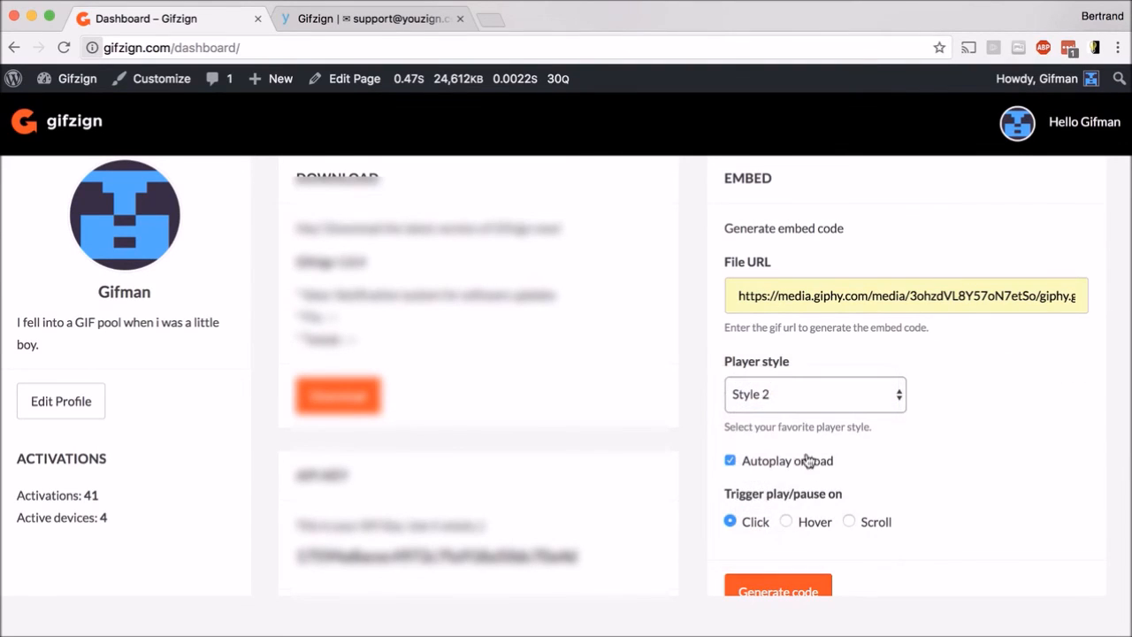
# - Set the trigger to Hover, uncheck Autoplay on load, and generate the embed code
pyautogui.click(786, 522)
pyautogui.click(730, 460)
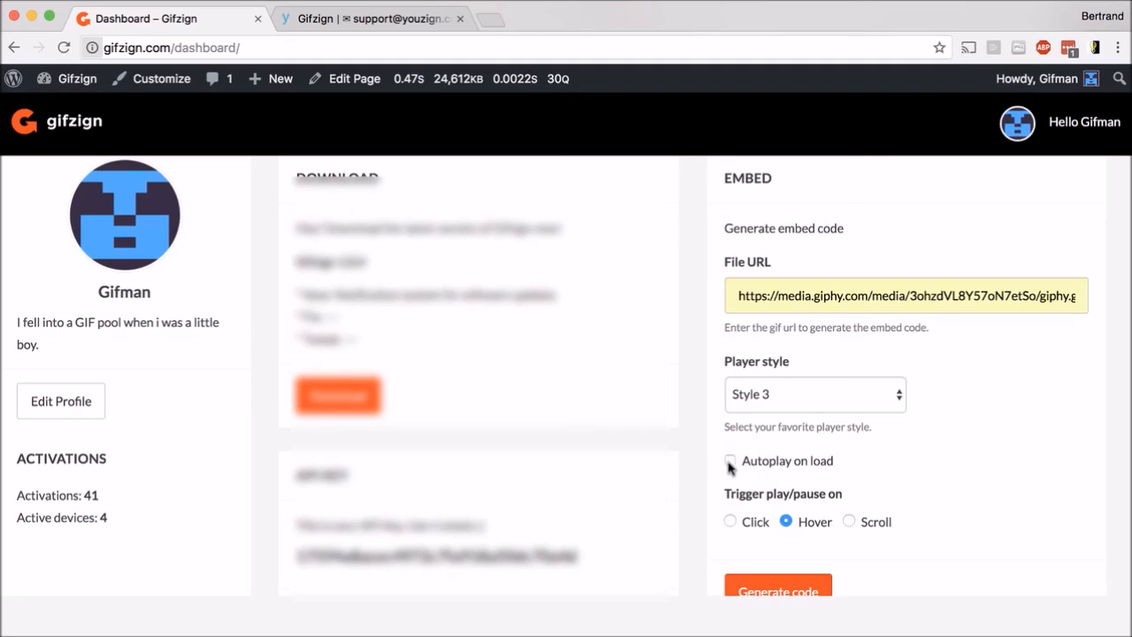
pyautogui.click(793, 585)
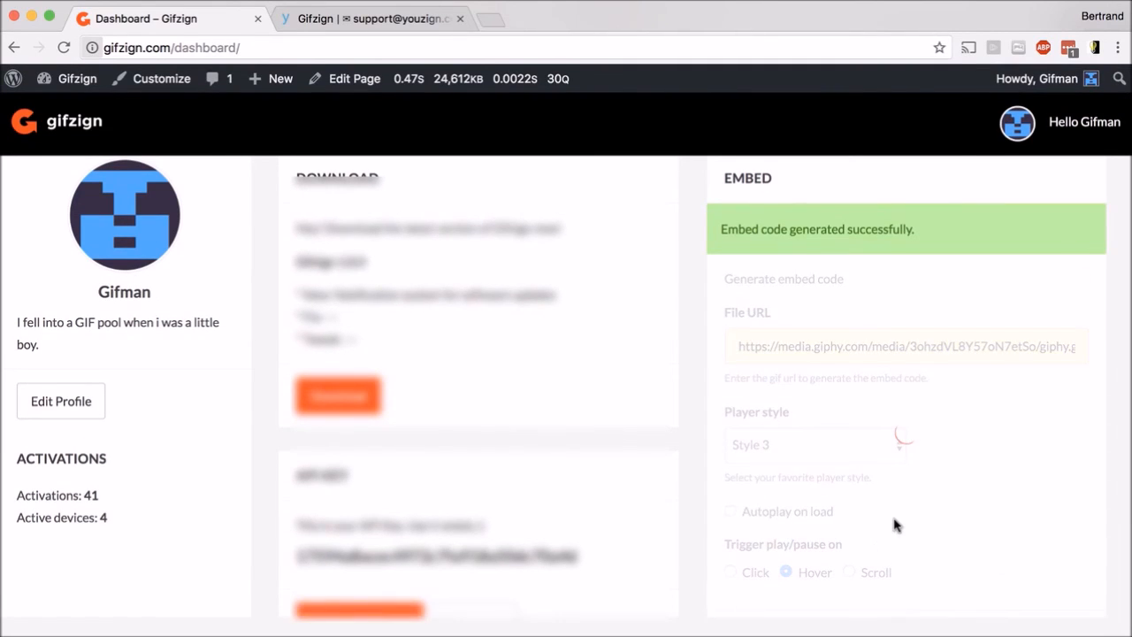
# - Copy the regenerated embed code to the clipboard
pyautogui.scroll(-4, 849, 531)
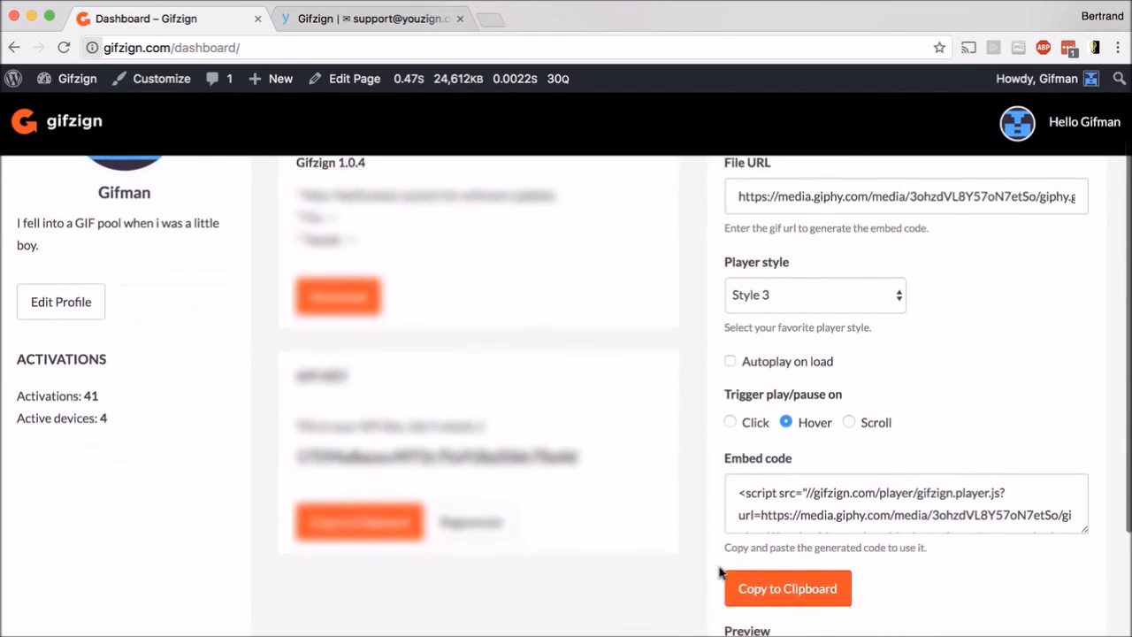
pyautogui.scroll(-3, 721, 573)
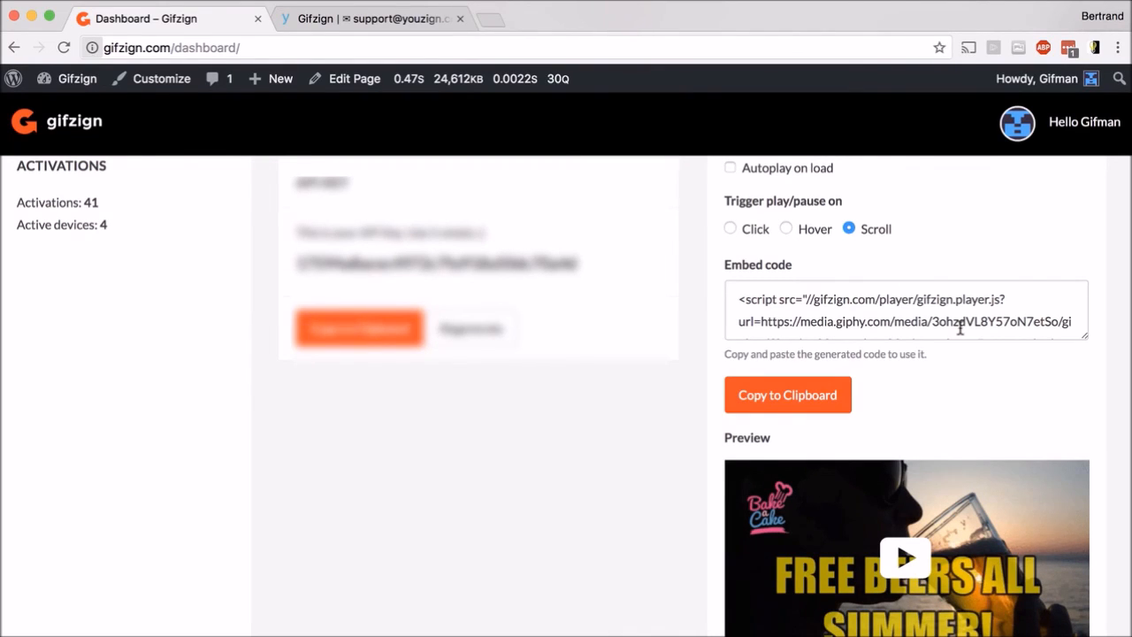
pyautogui.scroll(5, 960, 327)
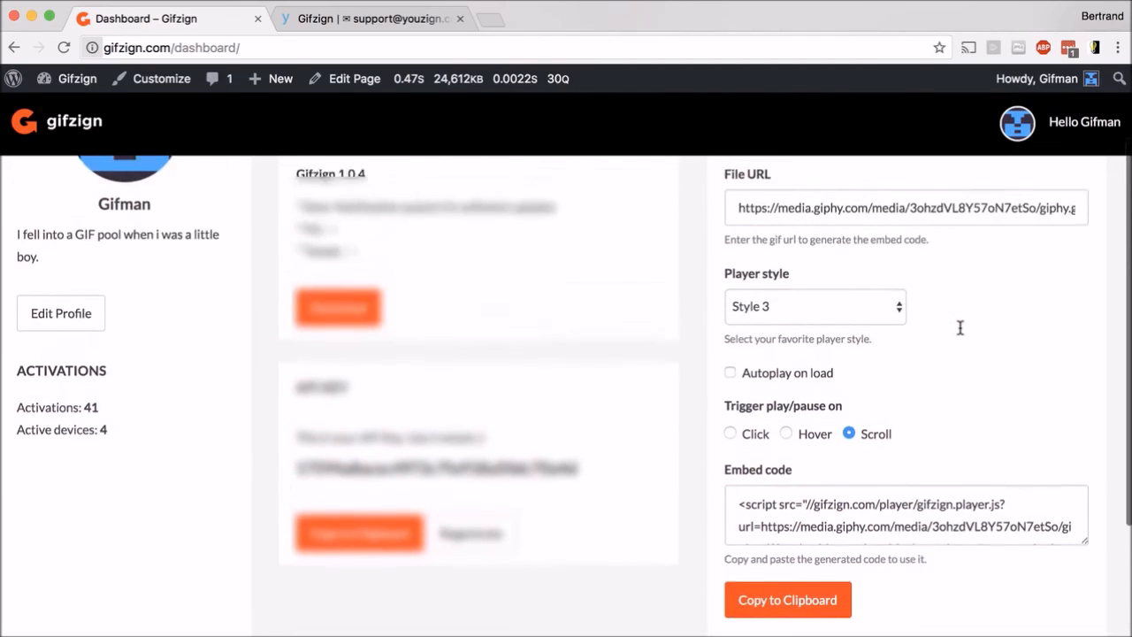
pyautogui.scroll(1, 960, 327)
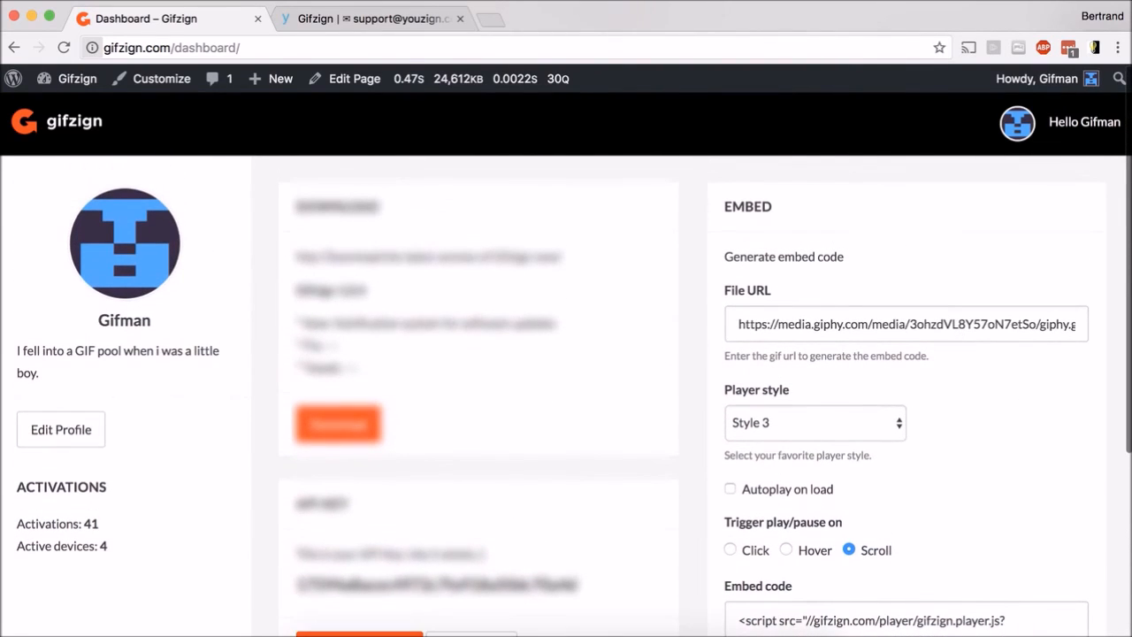
pyautogui.scroll(-1, 729, 523)
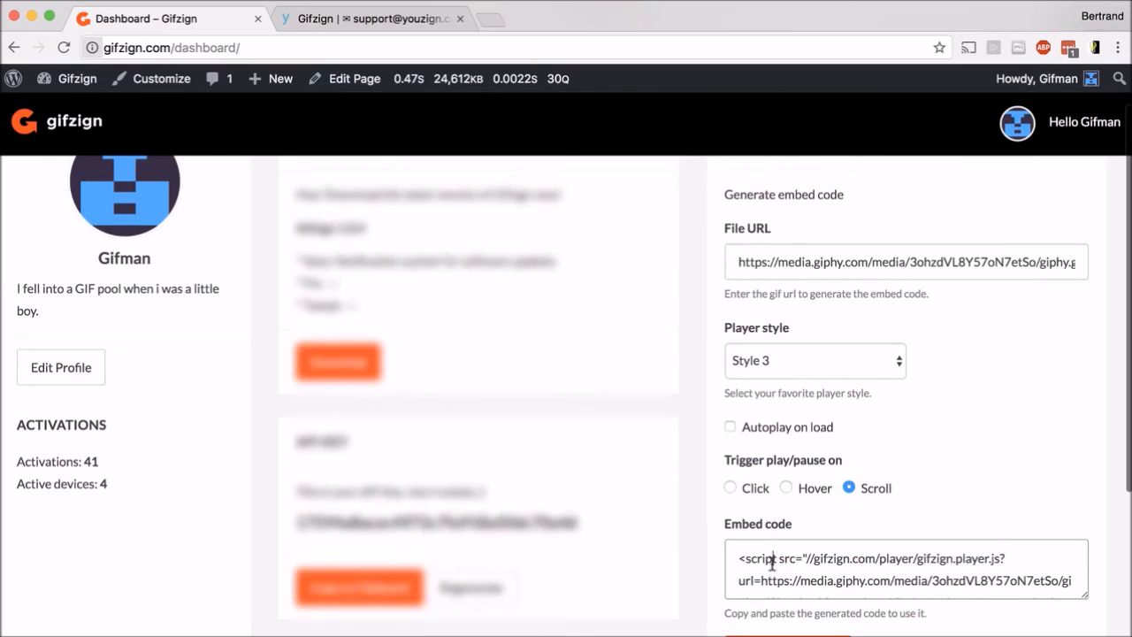
pyautogui.click(738, 554)
pyautogui.click(784, 635)
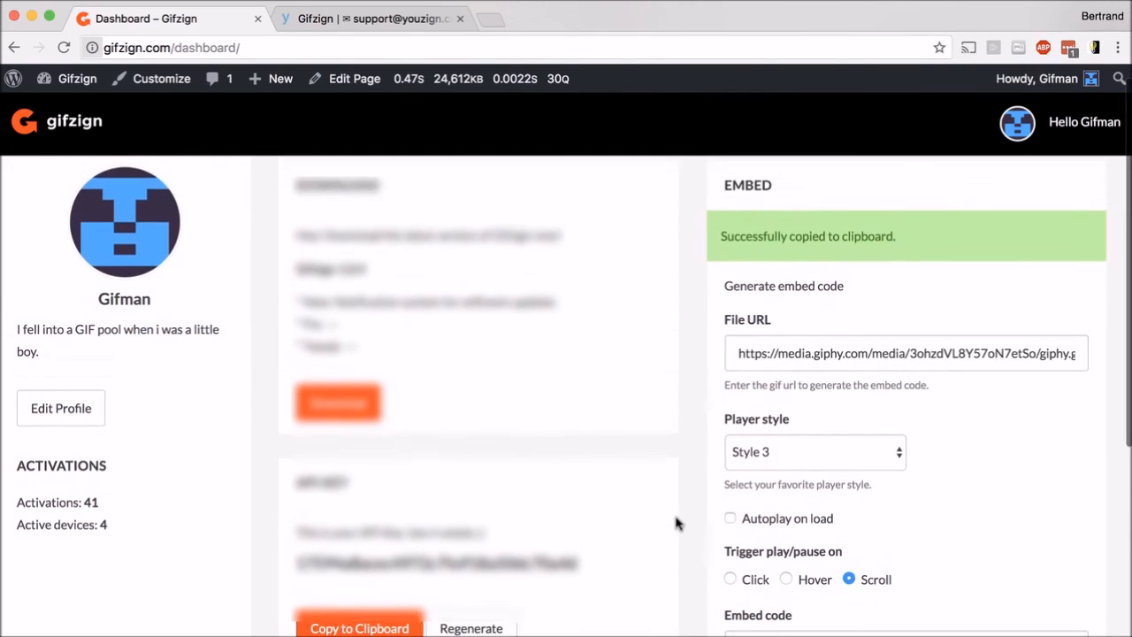
pyautogui.scroll(-2, 676, 385)
pyautogui.scroll(-3, 678, 384)
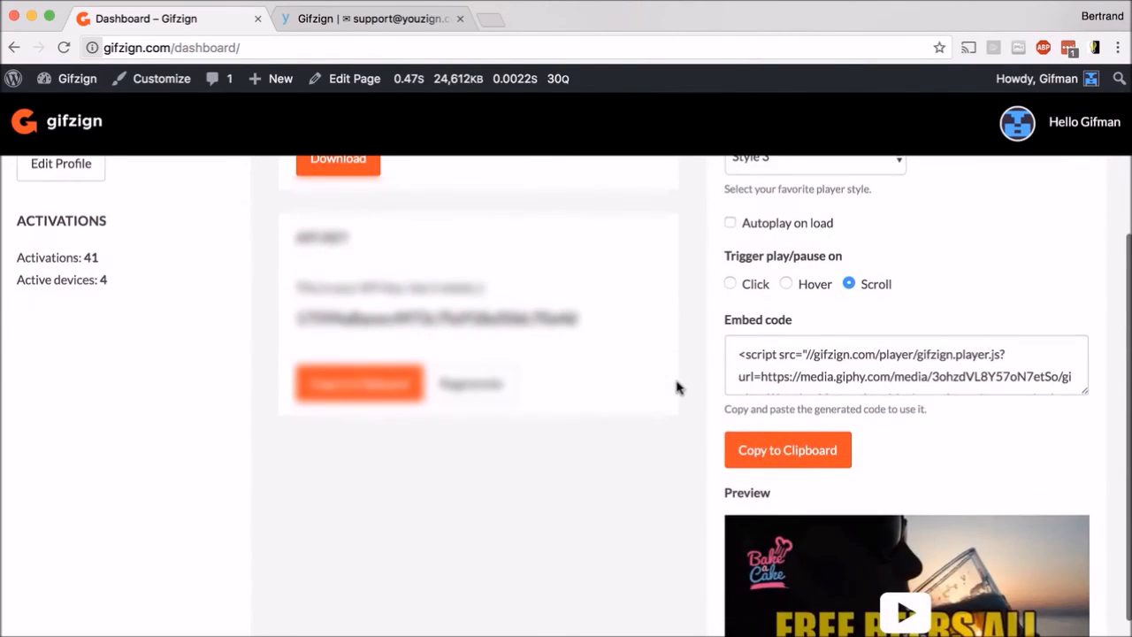
# - Open the Gifzign support page and browse its knowledge base articles and frequently asked questions
pyautogui.scroll(4, 677, 384)
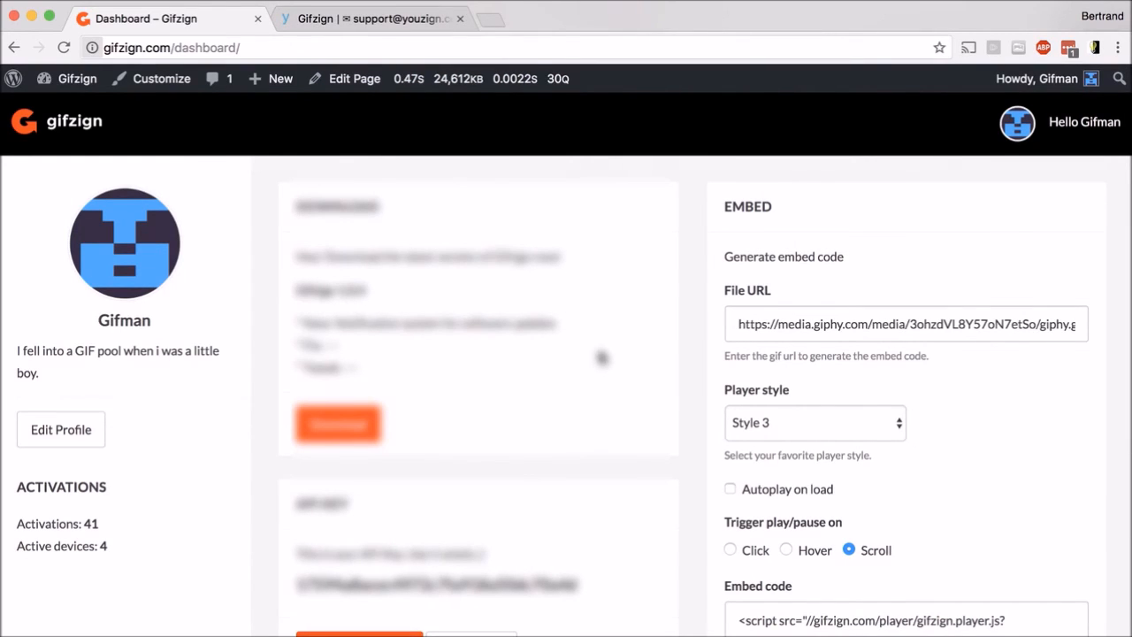
pyautogui.click(328, 19)
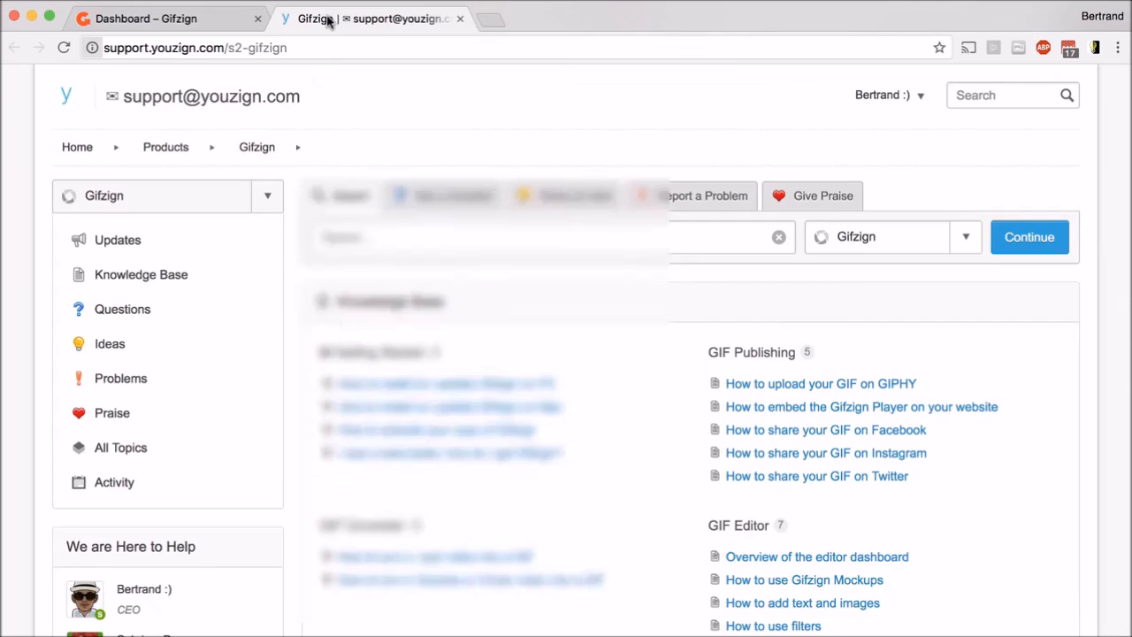
pyautogui.scroll(-5, 195, 402)
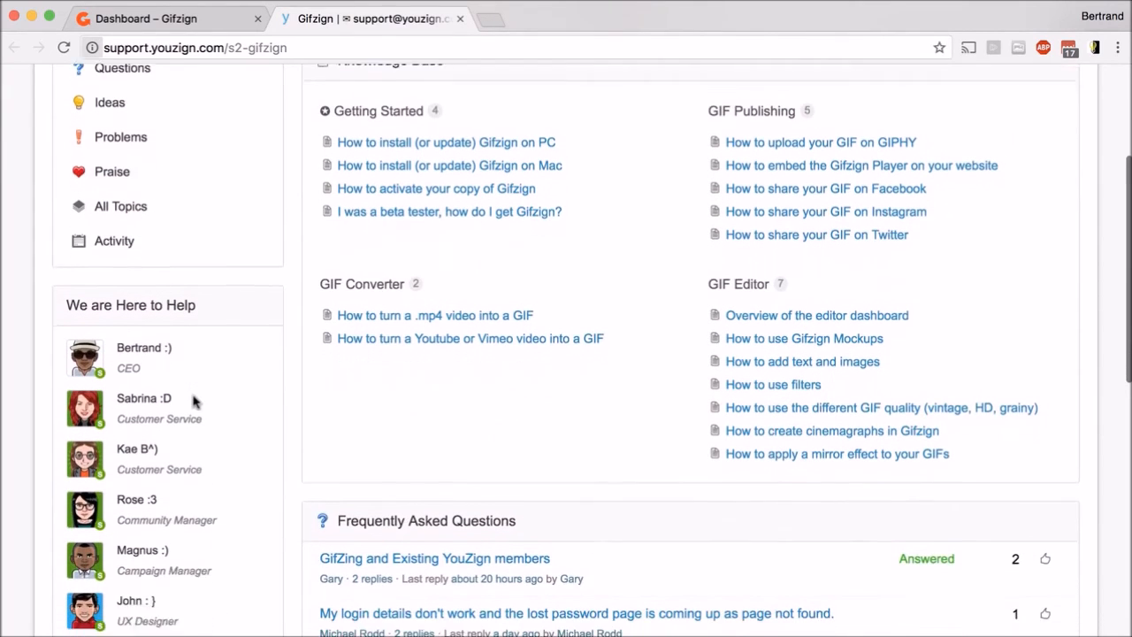
pyautogui.scroll(-1, 194, 401)
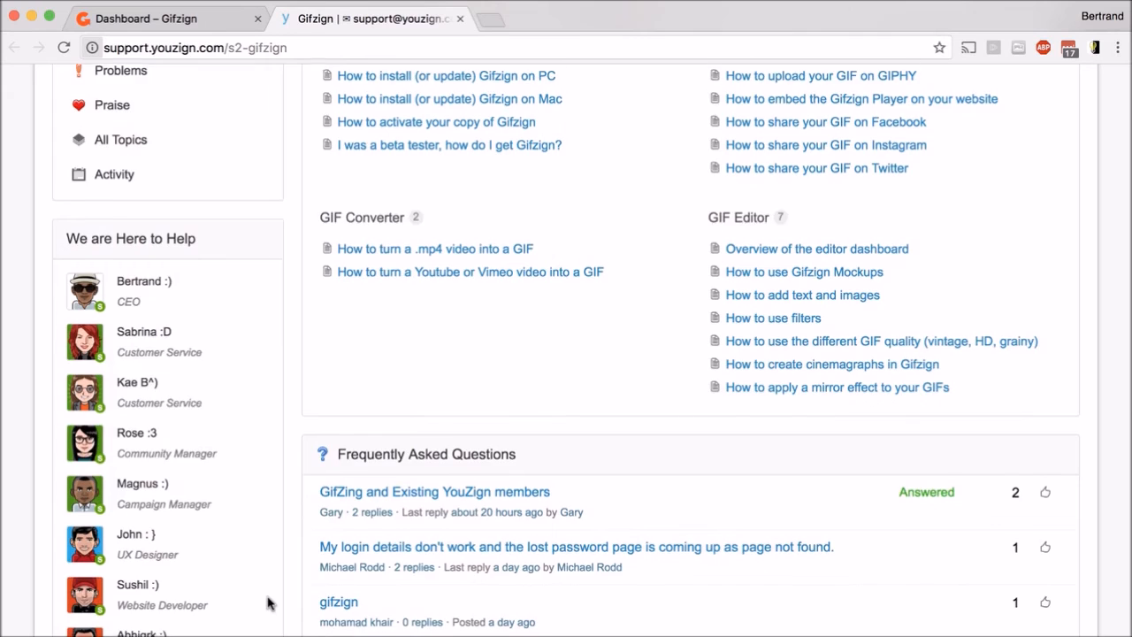
pyautogui.scroll(-3, 270, 603)
pyautogui.scroll(-1, 270, 603)
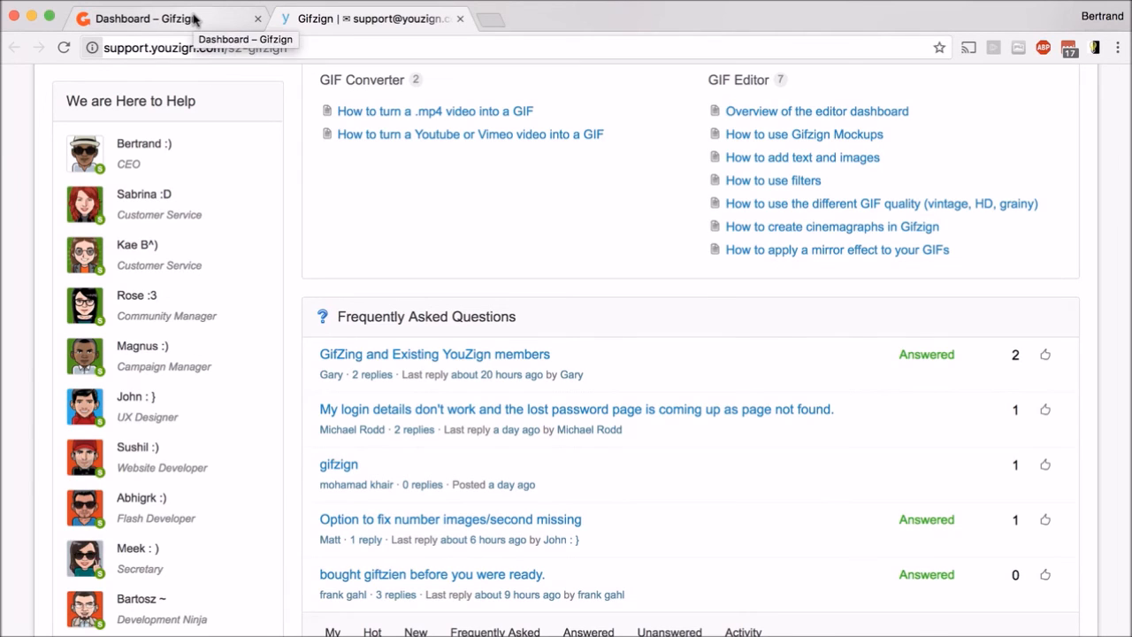
# - Return to the Gifzign app and open the Your GIFs gallery
pyautogui.click(194, 20)
pyautogui.scroll(-2, 510, 330)
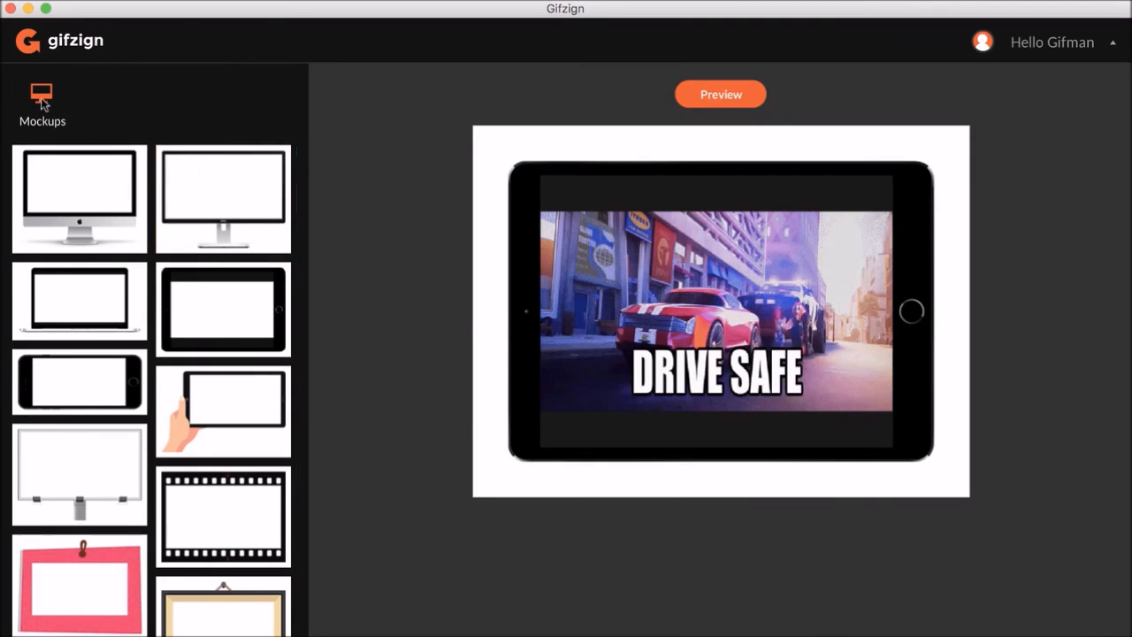
pyautogui.click(86, 48)
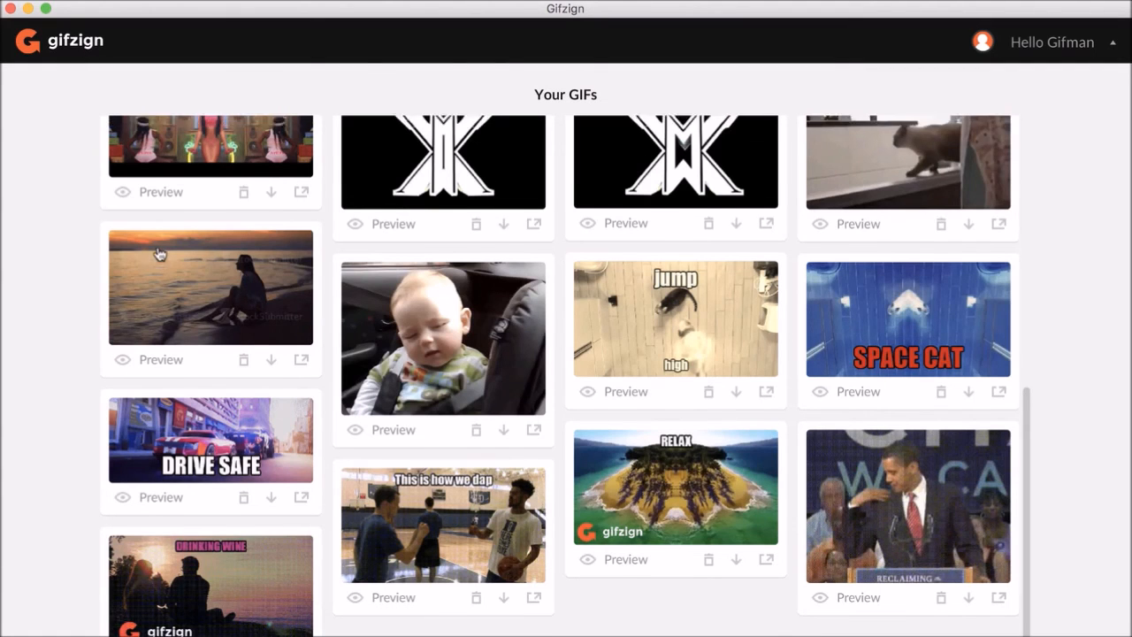